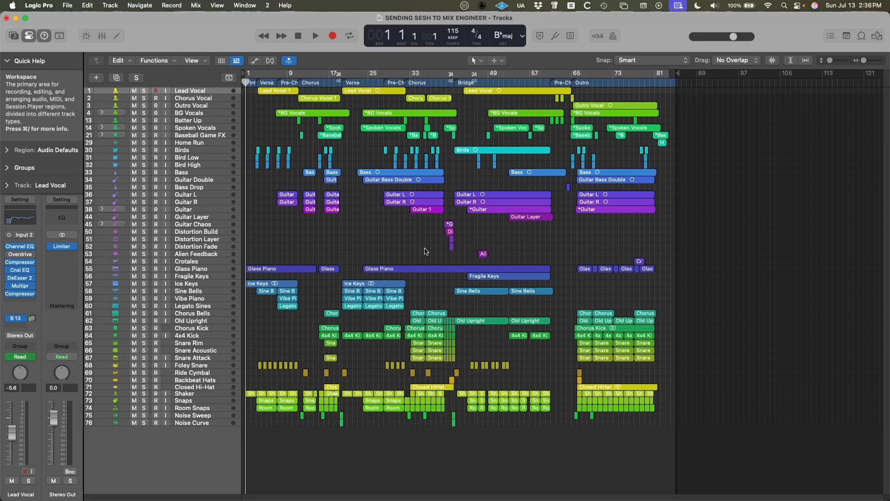
# Set up a bounce of the whole project as an uncompressed 24-bit, 48 kHz WAVE file with Normalize set to Off.
pyautogui.click(68, 5)
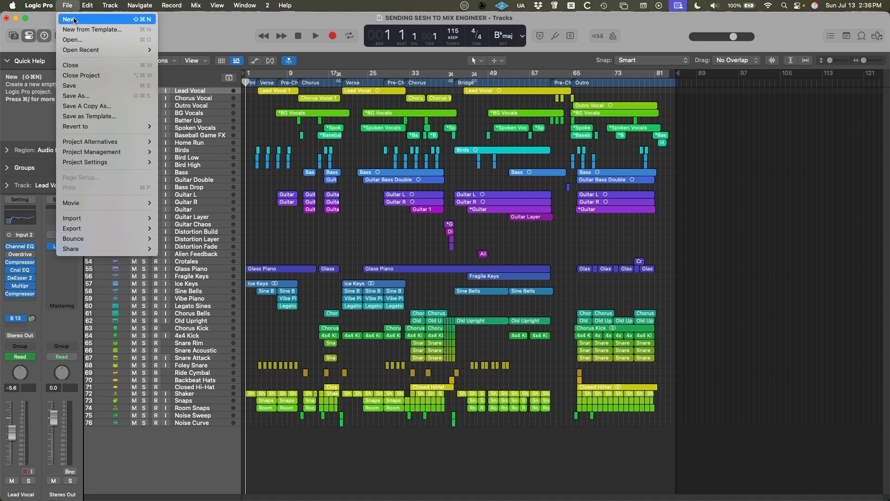
pyautogui.moveTo(106, 239)
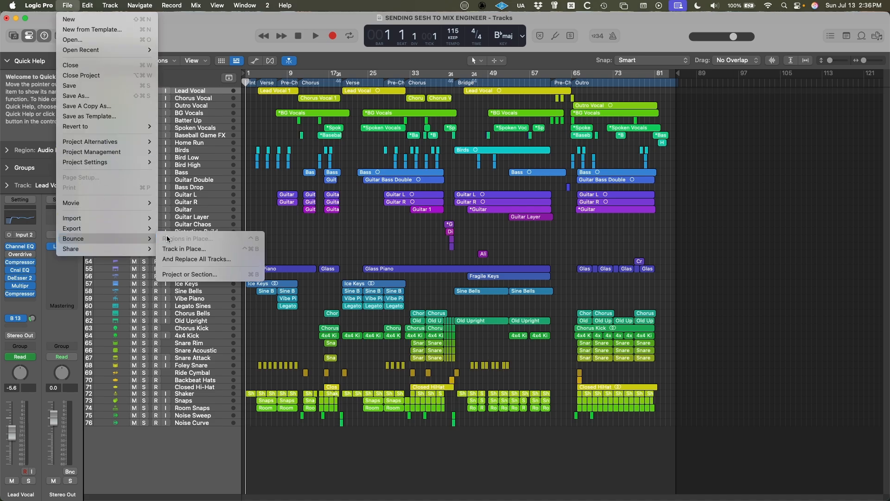
pyautogui.click(190, 275)
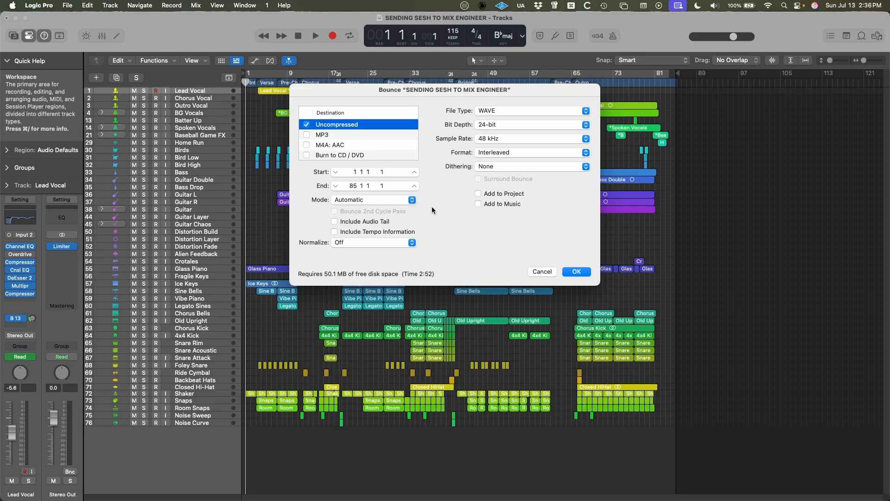
pyautogui.click(347, 243)
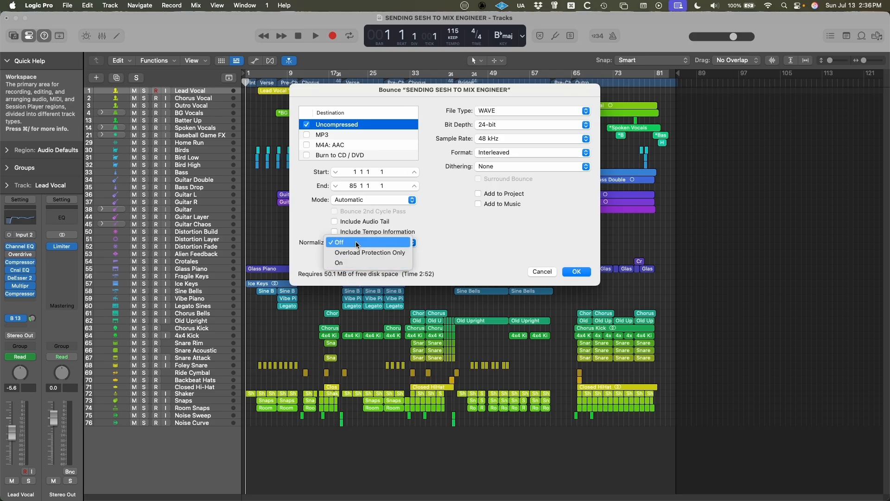
pyautogui.click(350, 244)
pyautogui.click(350, 243)
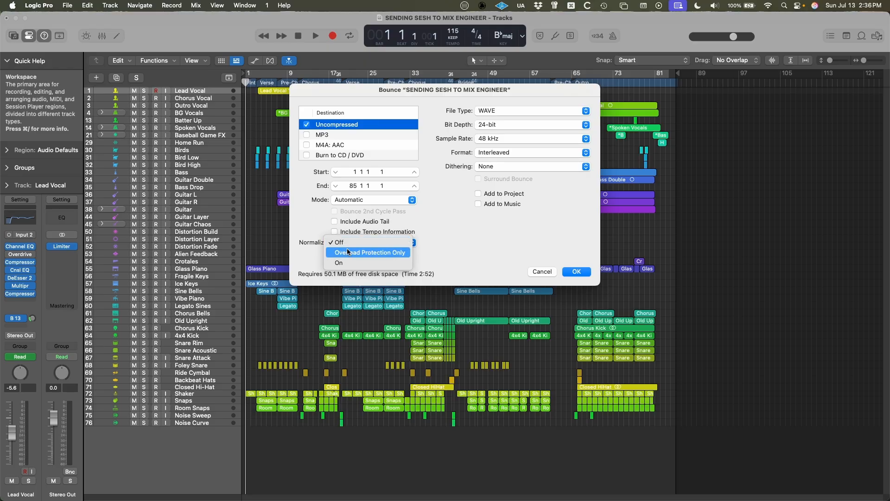
pyautogui.click(343, 242)
pyautogui.click(343, 243)
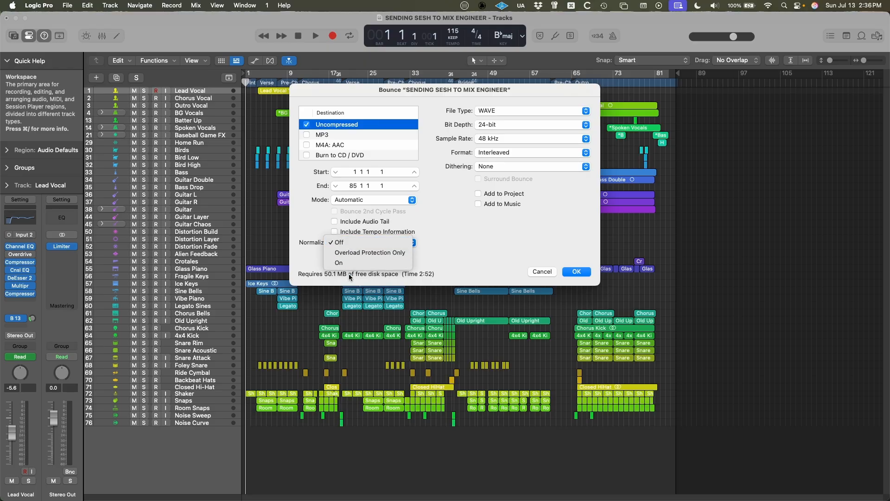
pyautogui.click(368, 244)
pyautogui.click(576, 272)
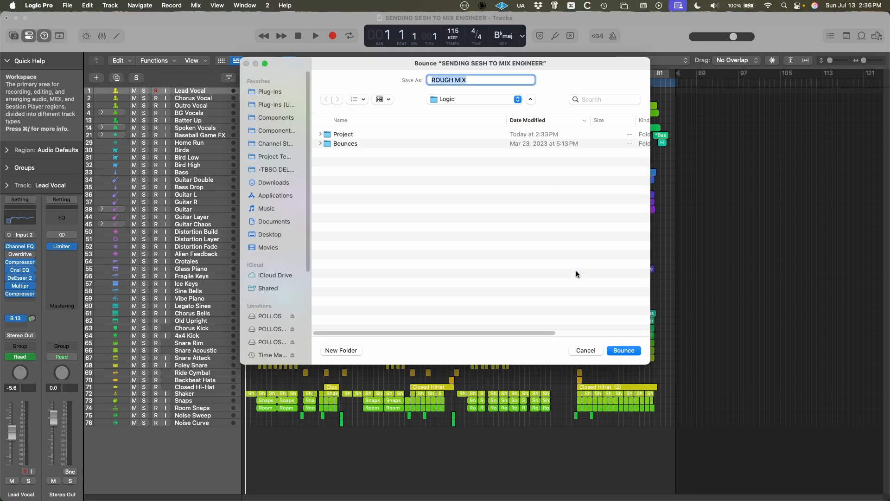
# Create a folder named MUTLITRACKS FOR SONG TITLE MIXING inside Logic and bounce the project into it as ROUGH MIX.
pyautogui.click(357, 351)
pyautogui.write('M')
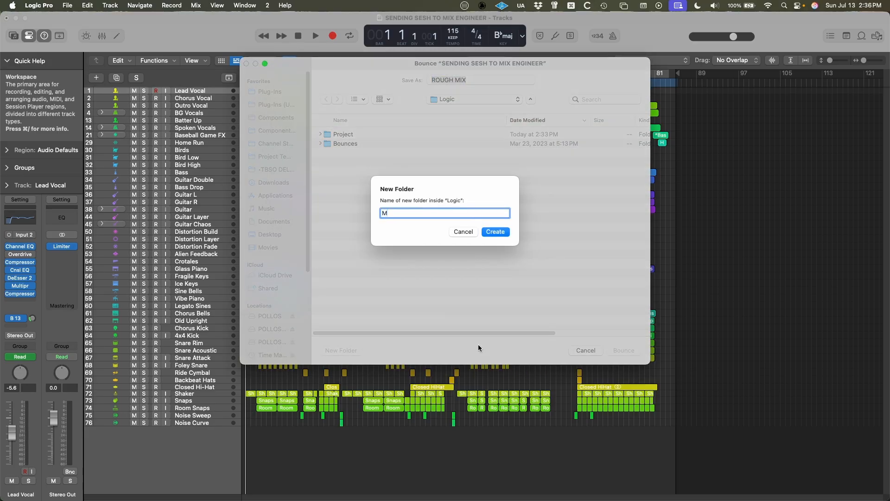
pyautogui.write('UTLITRACKS FOR SONG TITLE MIXING')
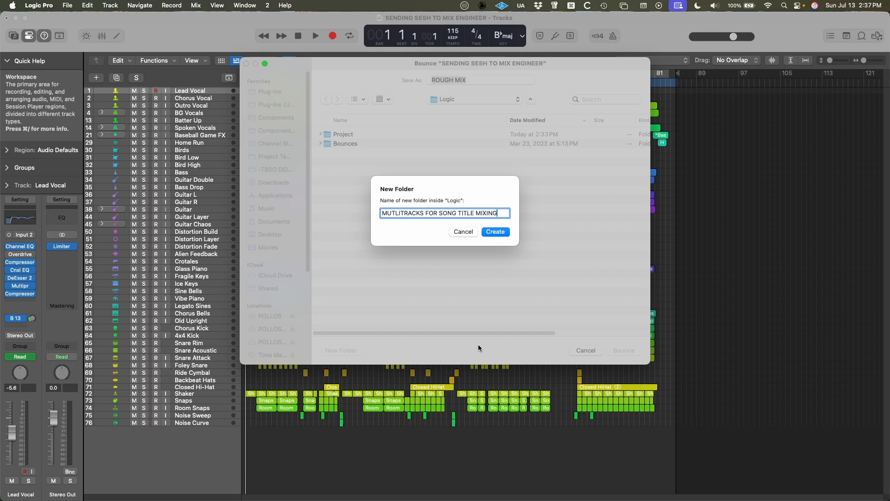
pyautogui.hotkey('alt', 'Left')
pyautogui.press('Left')
pyautogui.hotkey('shift', 'alt', 'Left')
pyautogui.hotkey('shift', 'alt', 'Left')
pyautogui.click(495, 232)
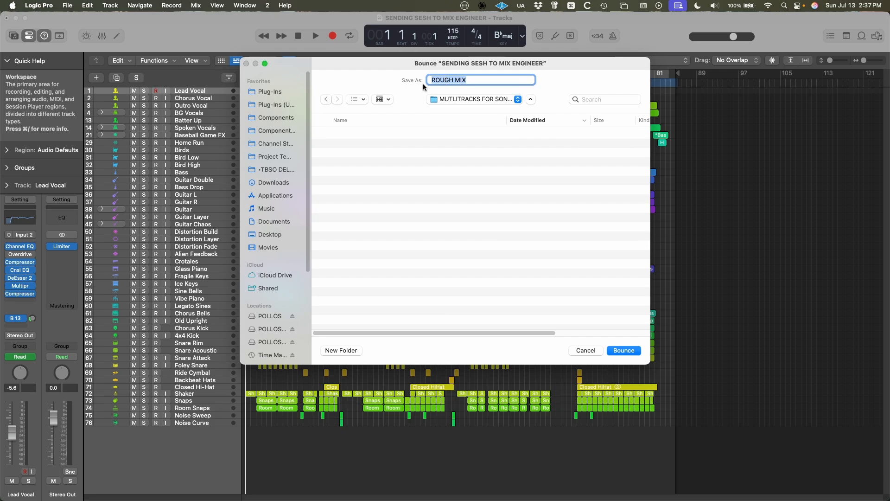
pyautogui.click(621, 351)
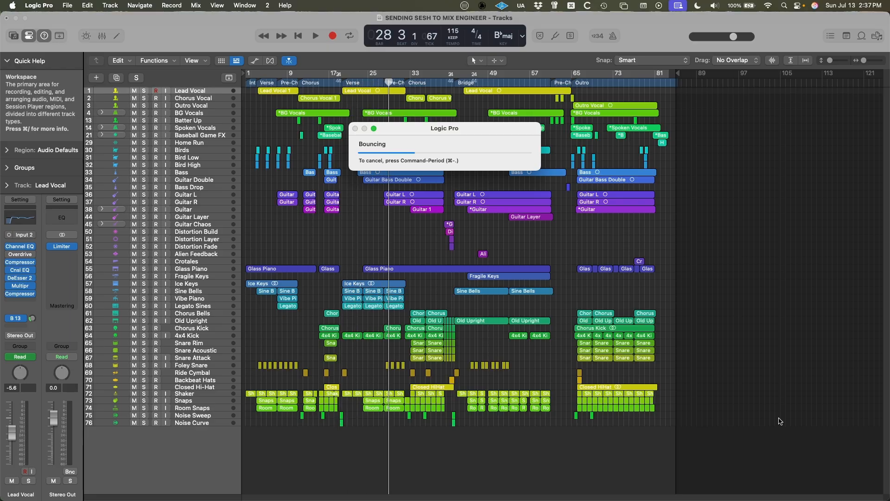
pyautogui.press('super+period')
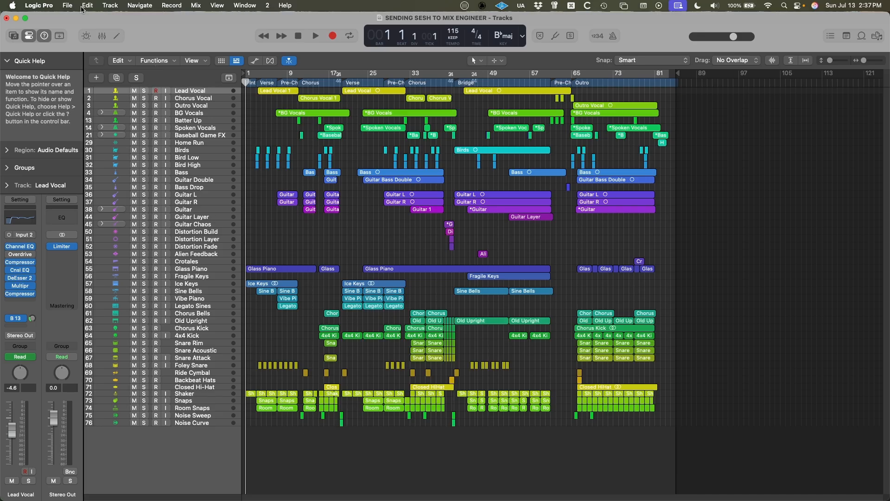
# Start exporting all tracks as audio files, with the MUTLITRACKS FOR SONG TITLE MIXING folder inside Music/Logic as the destination.
pyautogui.click(65, 4)
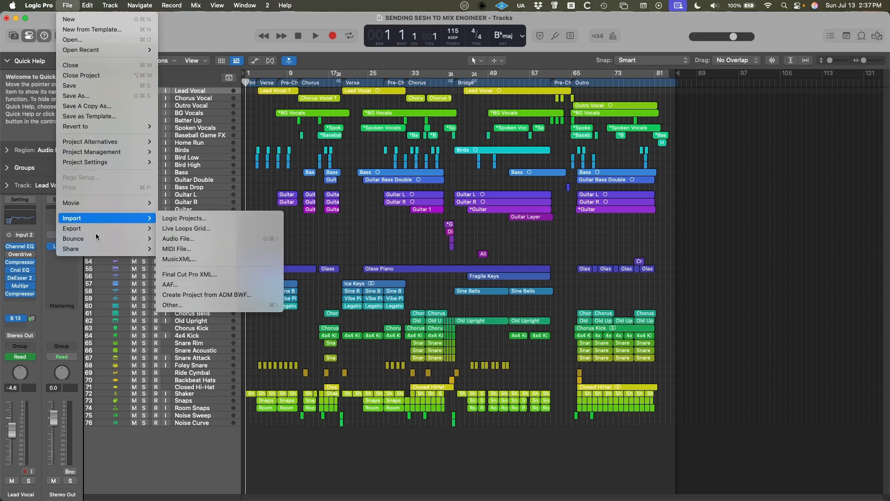
pyautogui.moveTo(96, 230)
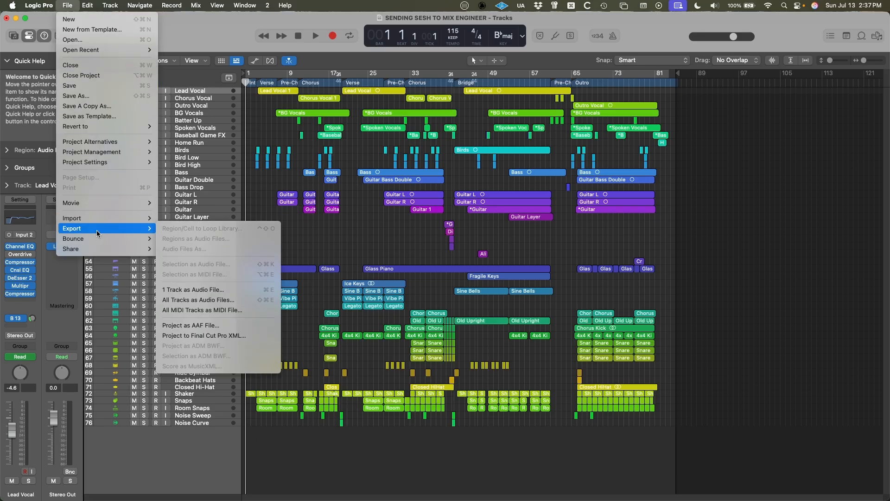
pyautogui.click(235, 299)
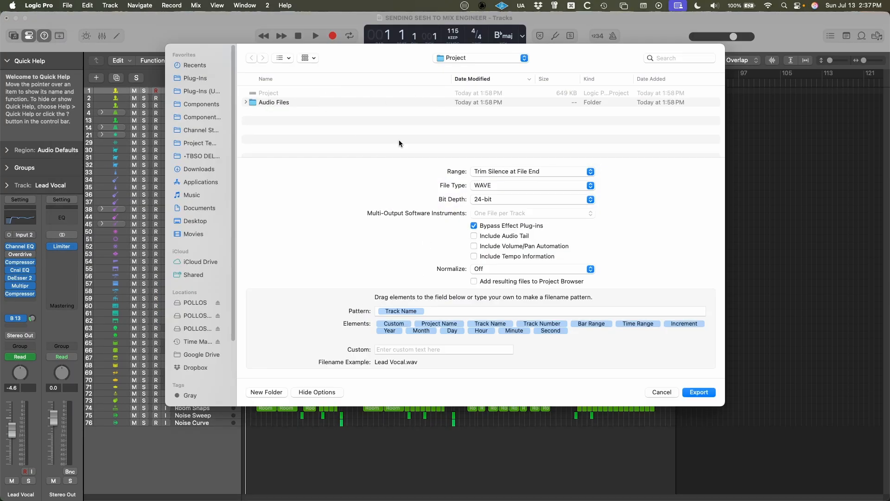
pyautogui.click(193, 195)
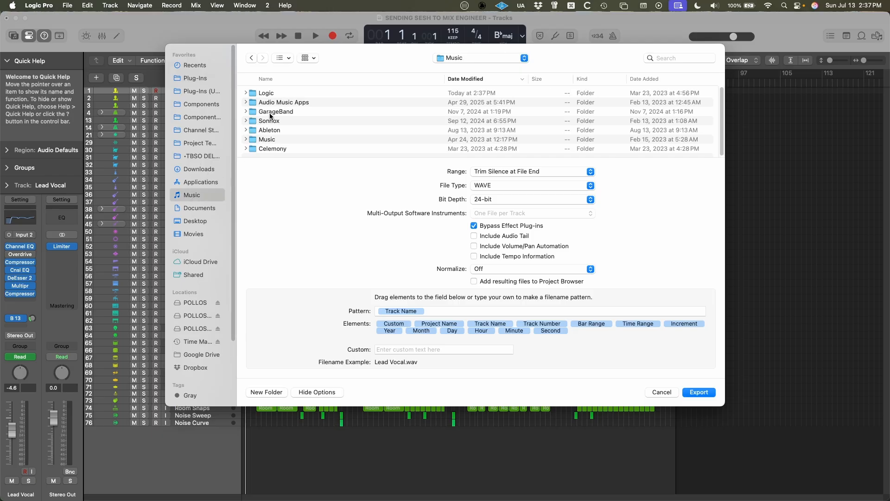
pyautogui.doubleClick(273, 94)
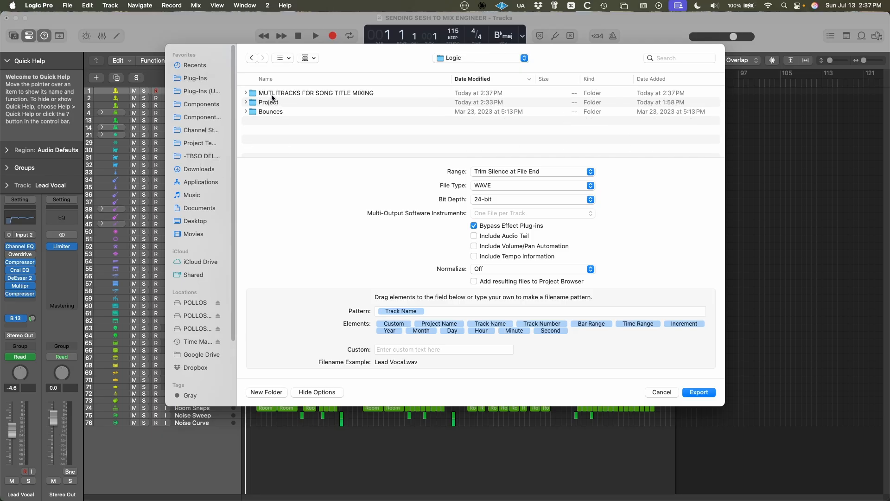
pyautogui.doubleClick(332, 93)
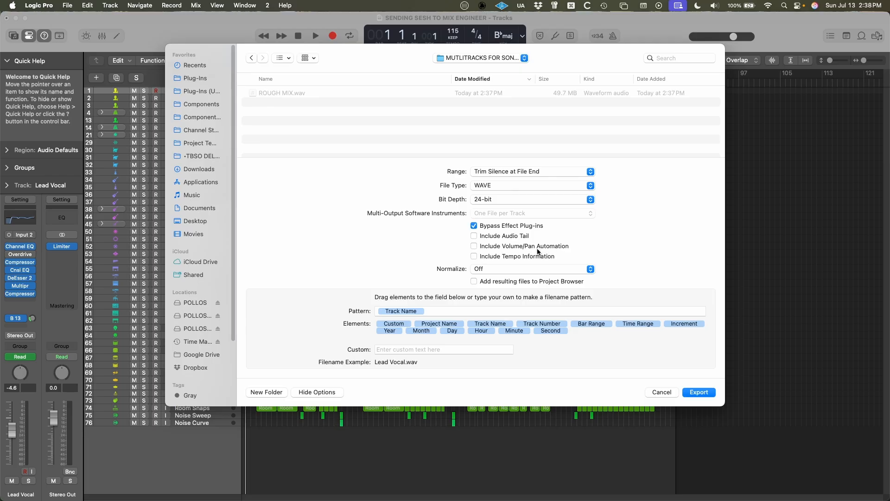
# Set Normalize to Off and export the tracks as 24-bit WAVE files.
pyautogui.click(475, 270)
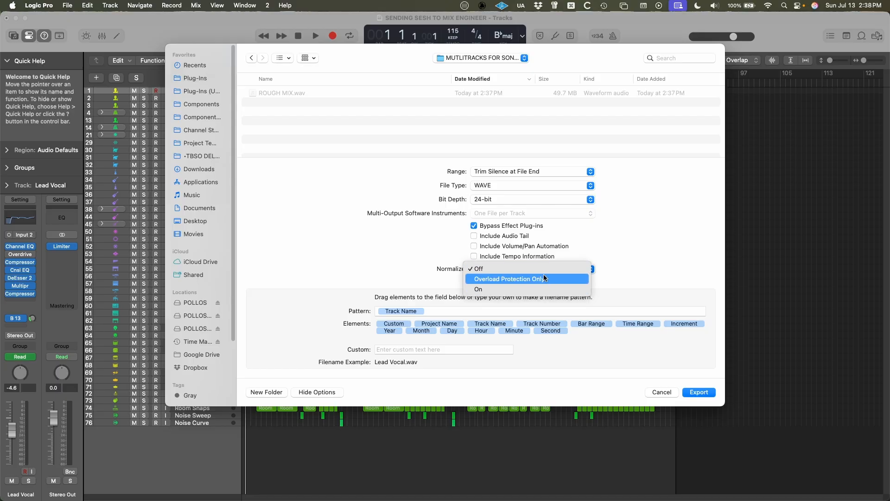
pyautogui.click(481, 269)
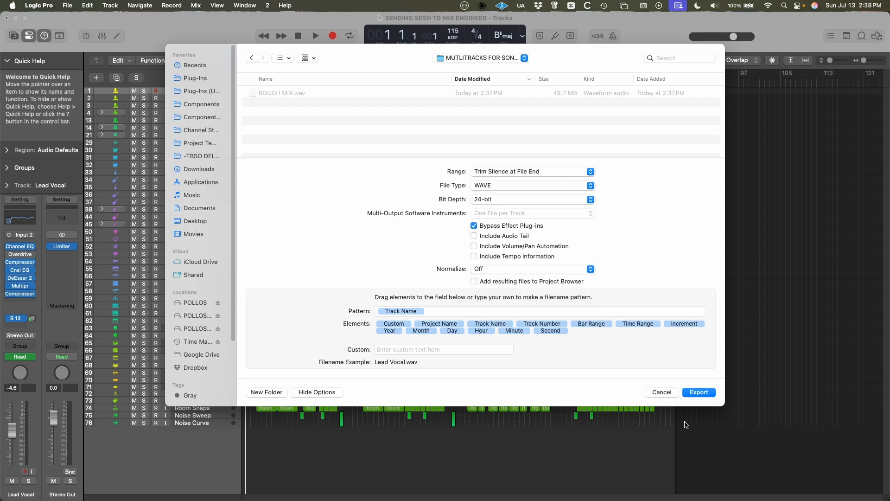
pyautogui.click(693, 393)
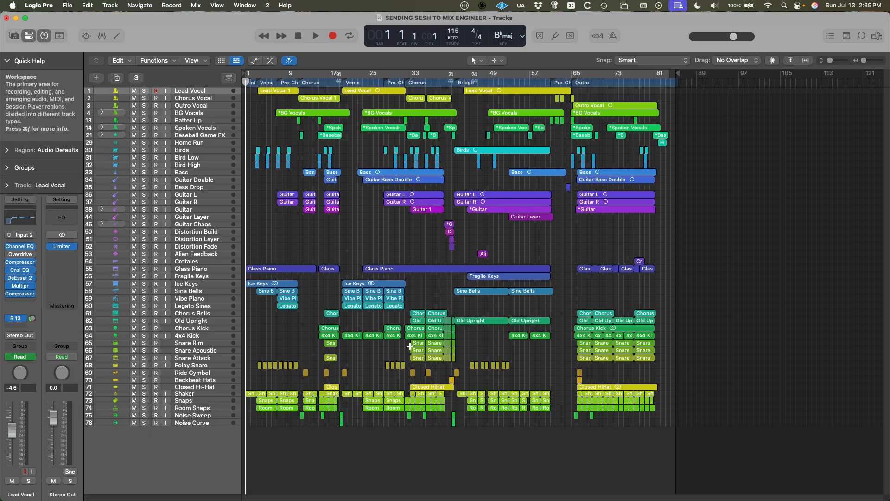
# Switch to Finder, open the MUTLITRACKS FOR SONG TITLE MIXING folder and examine the exported WAV files, including ROUGH MIX.wav.
pyautogui.press('super+Tab')
pyautogui.doubleClick(385, 137)
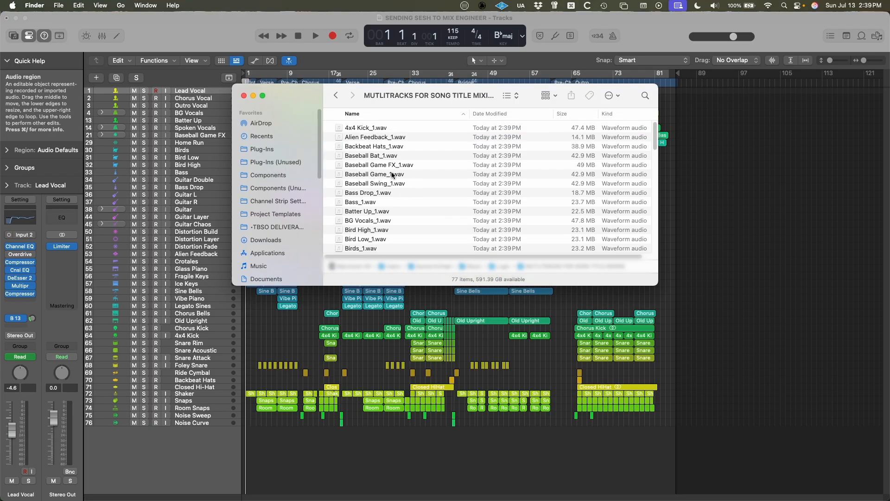
pyautogui.scroll(-3, 404, 211)
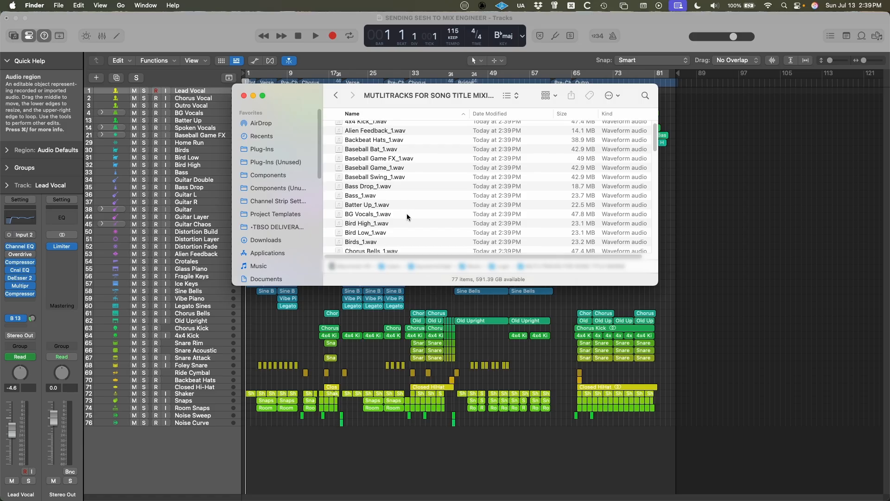
pyautogui.scroll(-10, 410, 218)
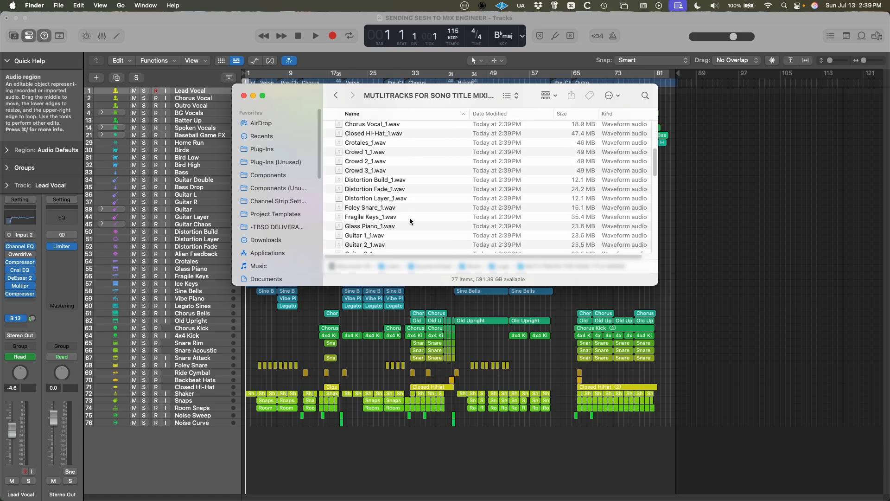
pyautogui.scroll(-15, 409, 217)
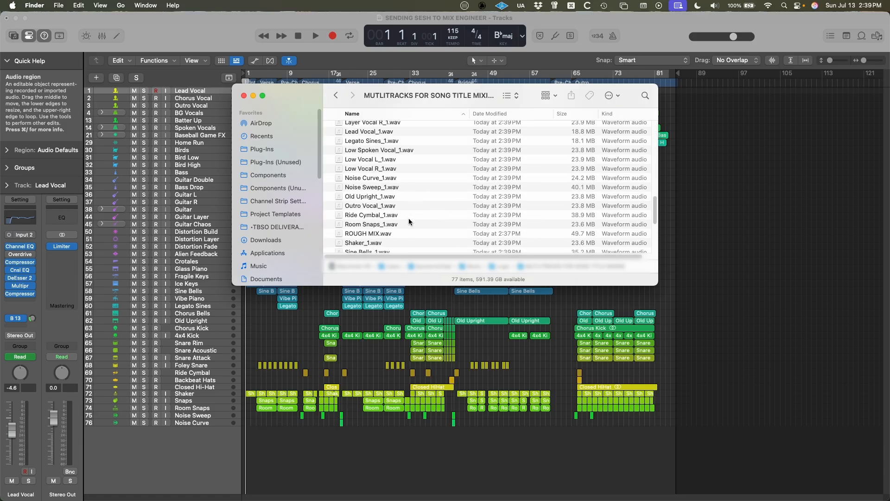
pyautogui.scroll(-10, 403, 217)
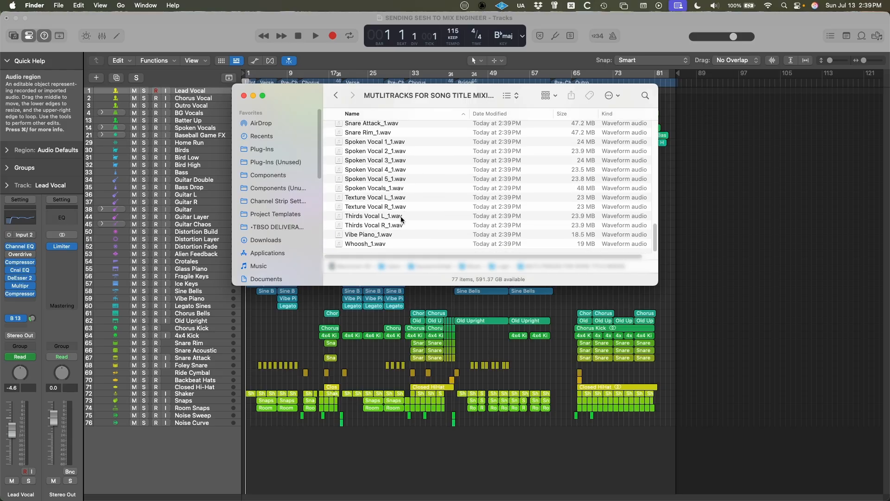
pyautogui.scroll(20, 401, 217)
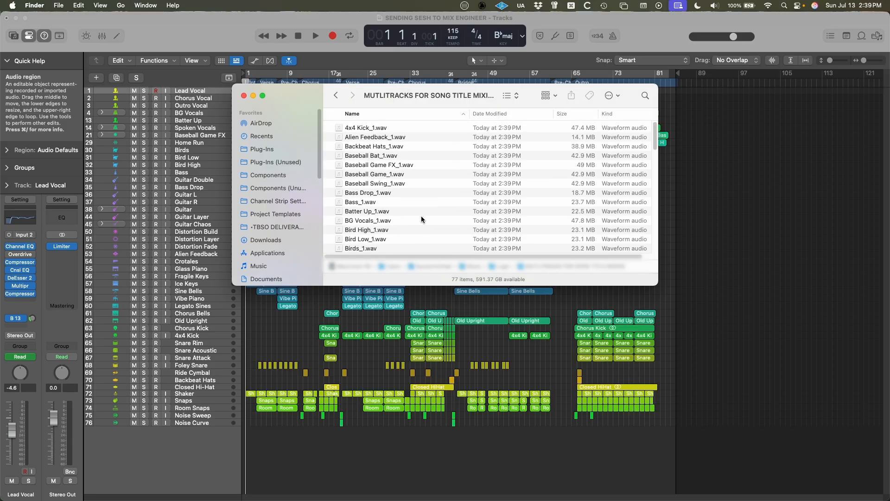
pyautogui.scroll(-18, 423, 206)
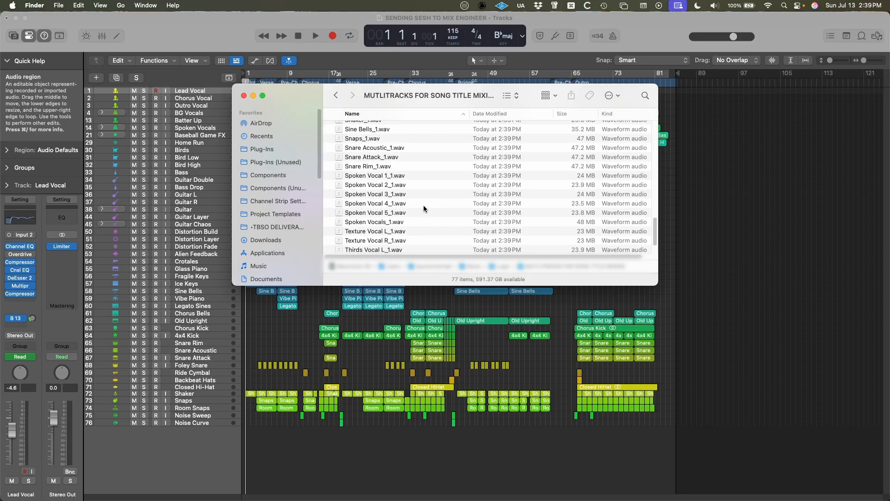
pyautogui.scroll(2, 422, 201)
pyautogui.click(379, 144)
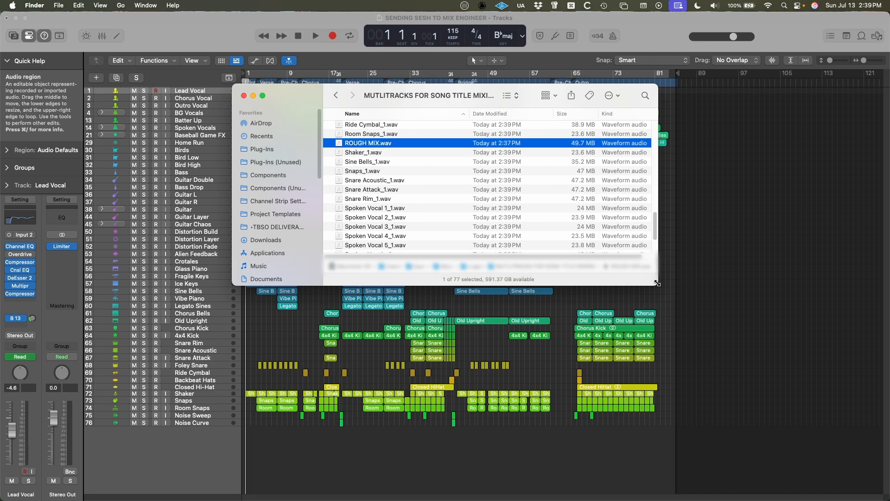
pyautogui.moveTo(658, 283); pyautogui.dragTo(726, 318)
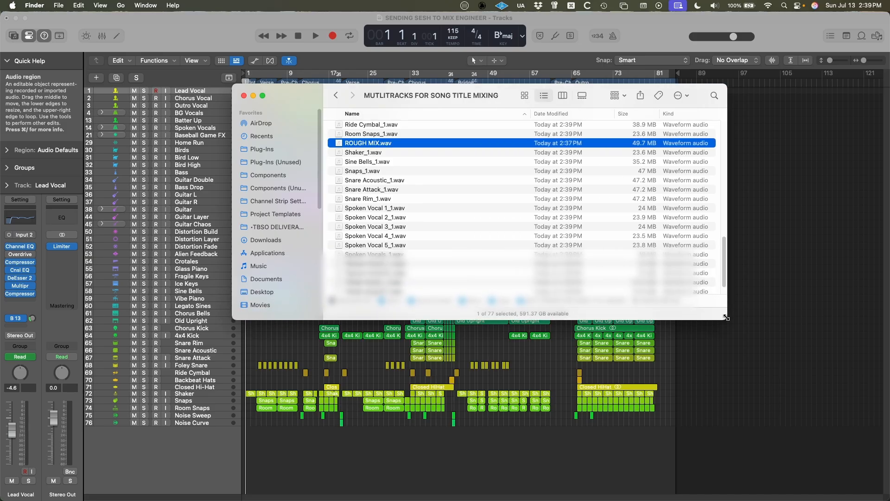
# Return to Logic Pro and close the SENDING SESH TO MIX ENGINEER project without saving its changes.
pyautogui.press('super+Tab')
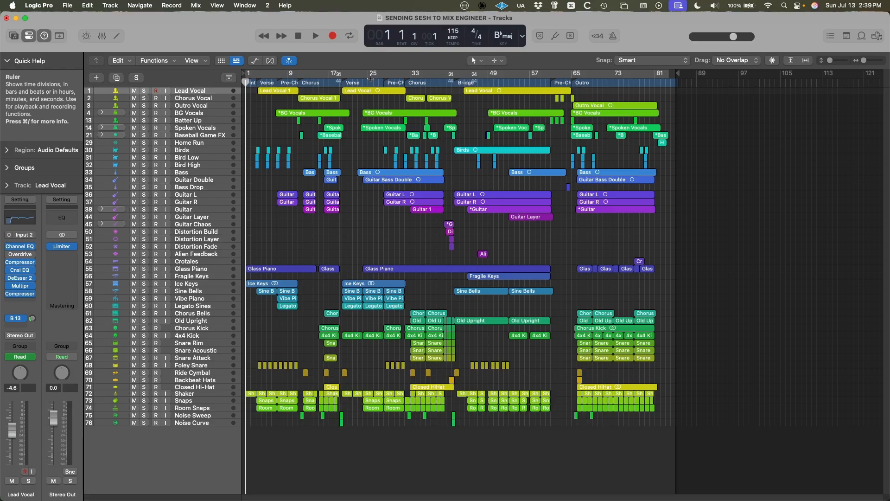
pyautogui.press('super+w')
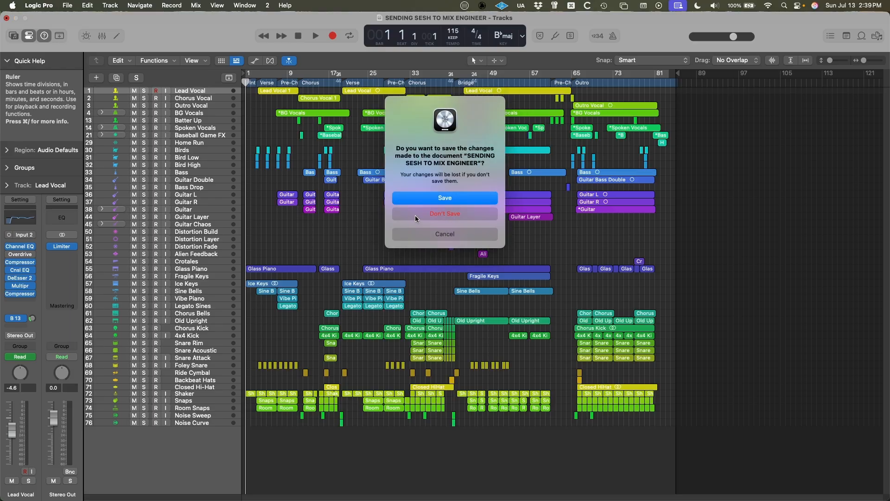
pyautogui.click(415, 215)
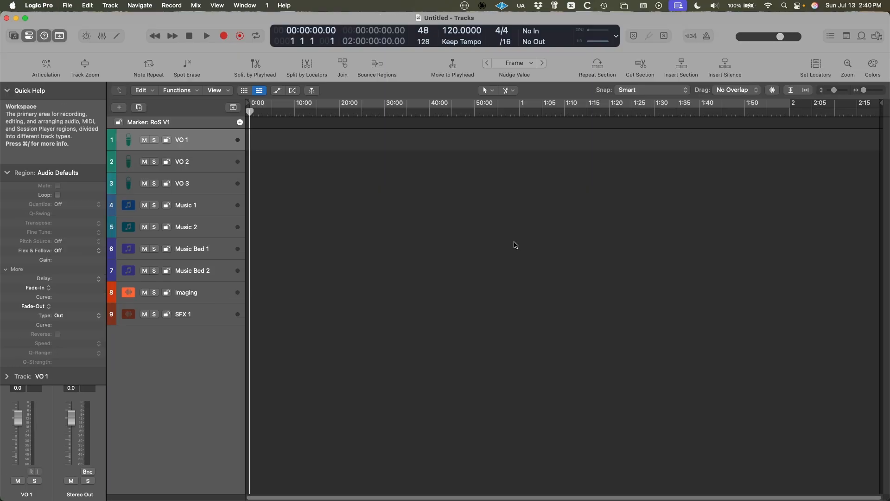
# Delete all template tracks from the untitled project and create one Mic or Line audio track.
pyautogui.keyDown('shift'); pyautogui.click(208, 316); pyautogui.keyUp('shift')
pyautogui.press('super+BackSpace')
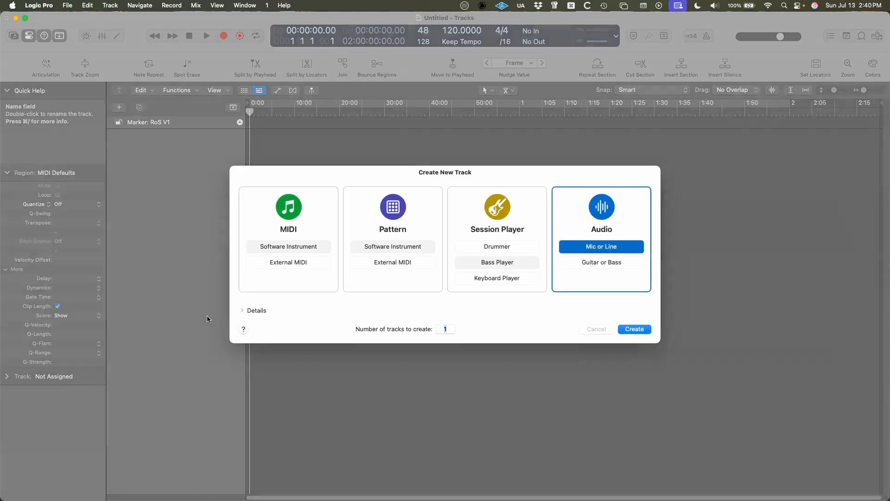
pyautogui.click(635, 330)
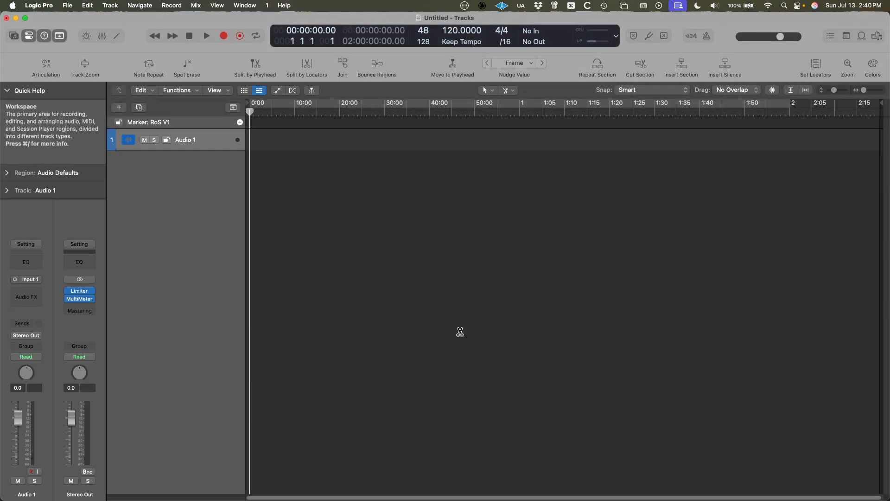
# Select all WAV files in Finder's MUTLITRACKS FOR SONG TITLE MIXING folder and import them into the untitled Logic Pro project as new tracks.
pyautogui.press('super+Tab')
pyautogui.press('super+shift+Tab')
pyautogui.press('super+Tab')
pyautogui.click(408, 207)
pyautogui.press('super+a')
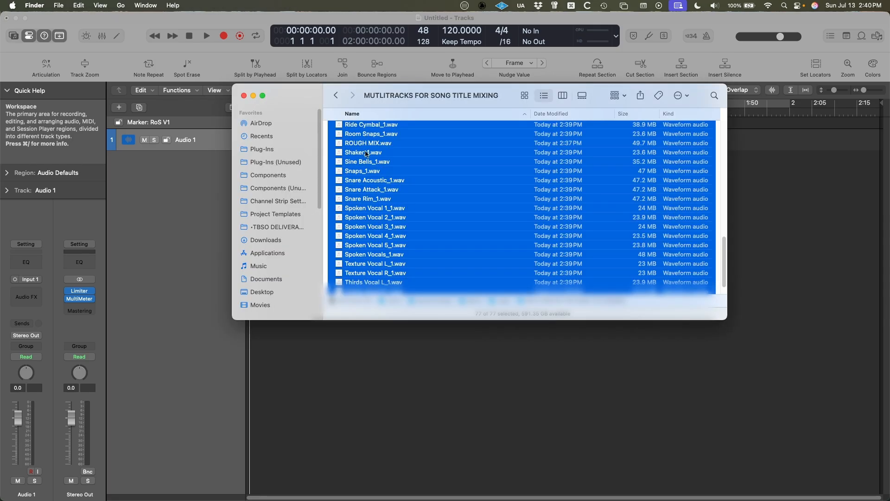
pyautogui.moveTo(302, 99); pyautogui.dragTo(646, 107)
pyautogui.moveTo(705, 138); pyautogui.dragTo(249, 231)
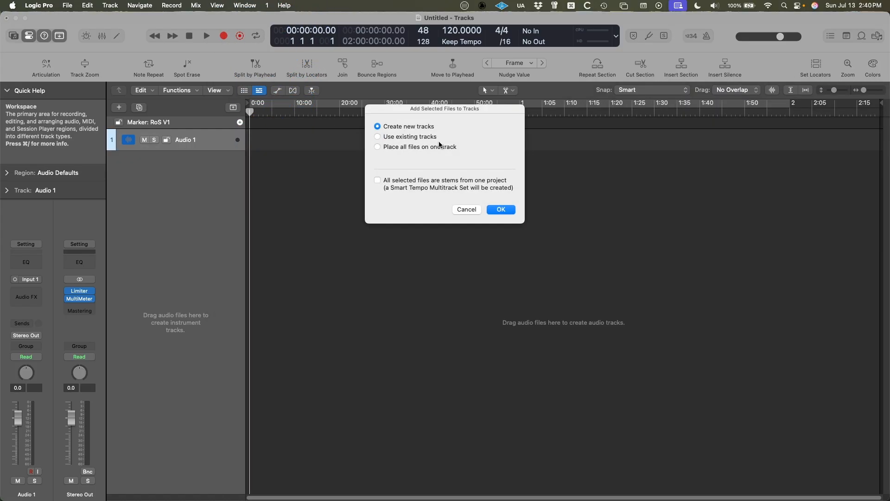
pyautogui.click(501, 210)
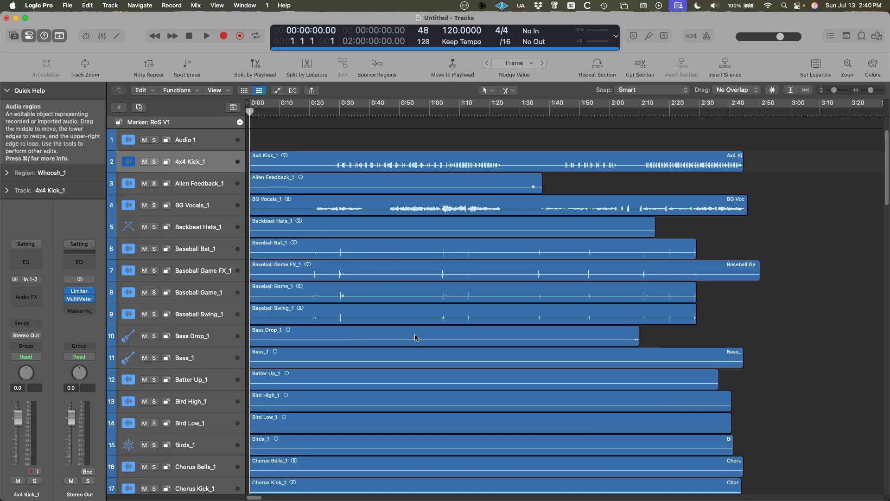
# Move the ROUGH MIX track to the top of the imported tracks, directly below Audio 1.
pyautogui.scroll(-7, 415, 337)
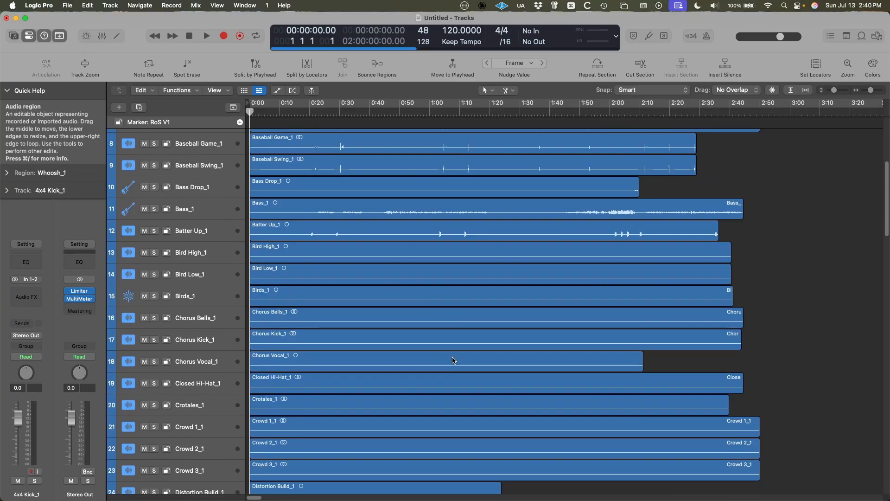
pyautogui.scroll(-20, 453, 360)
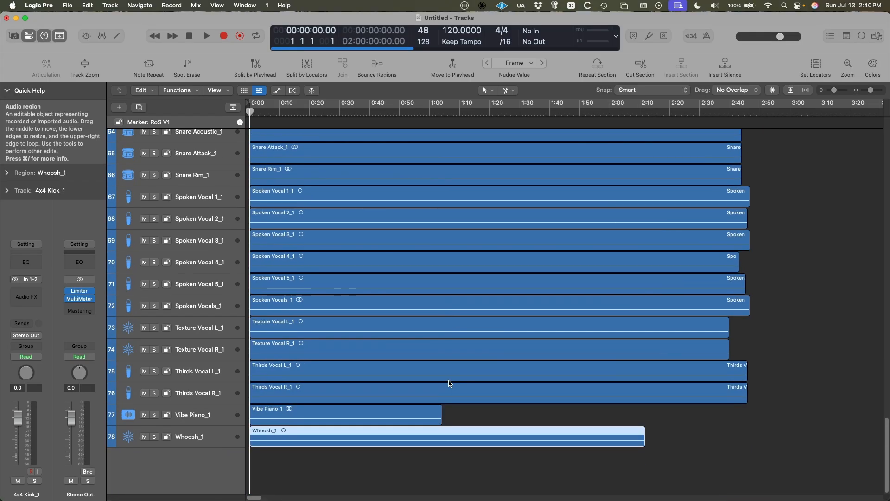
pyautogui.scroll(6, 413, 420)
pyautogui.click(221, 271)
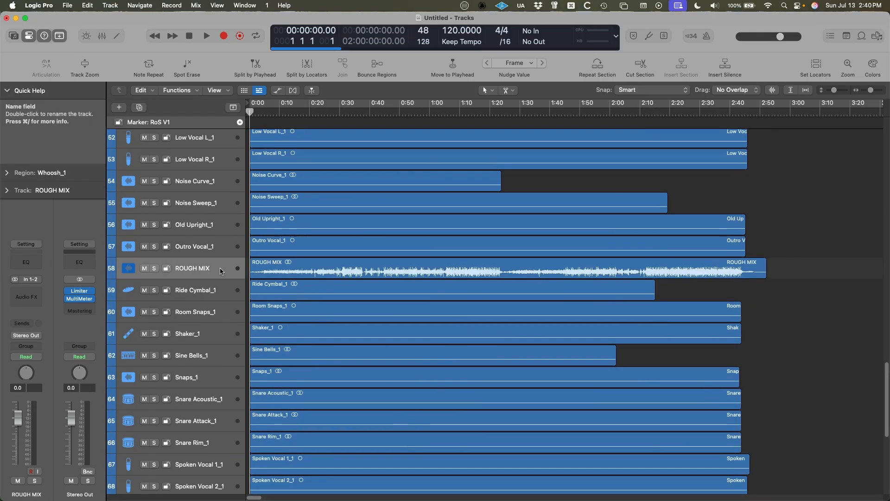
pyautogui.moveTo(221, 271); pyautogui.dragTo(177, 153)
# Color the ROUGH MIX track and its audio region bright magenta.
pyautogui.hotkey('alt', 'c')
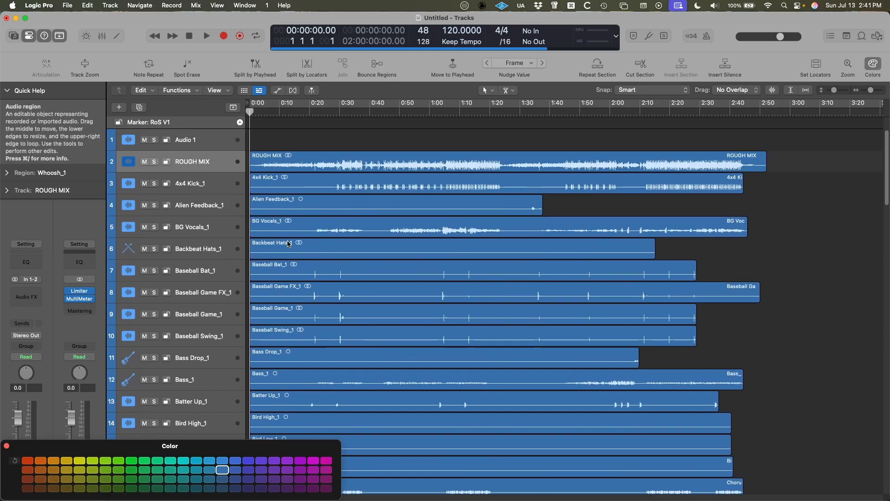
pyautogui.click(326, 460)
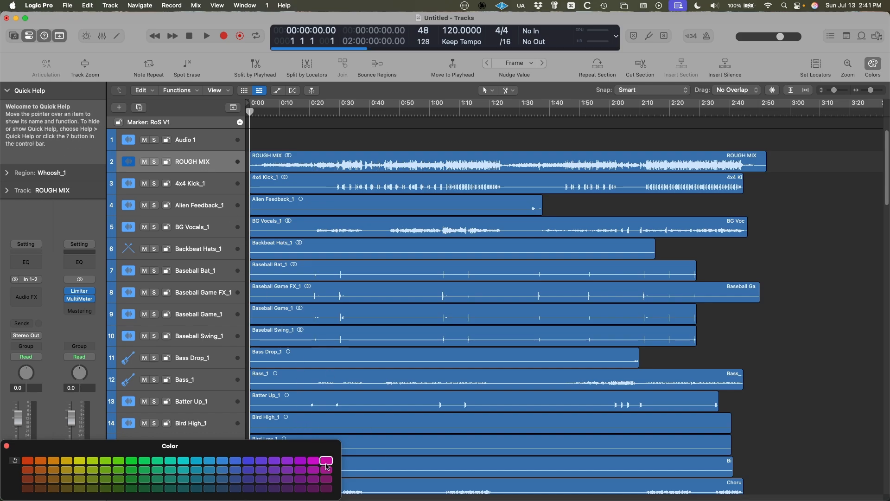
pyautogui.click(271, 160)
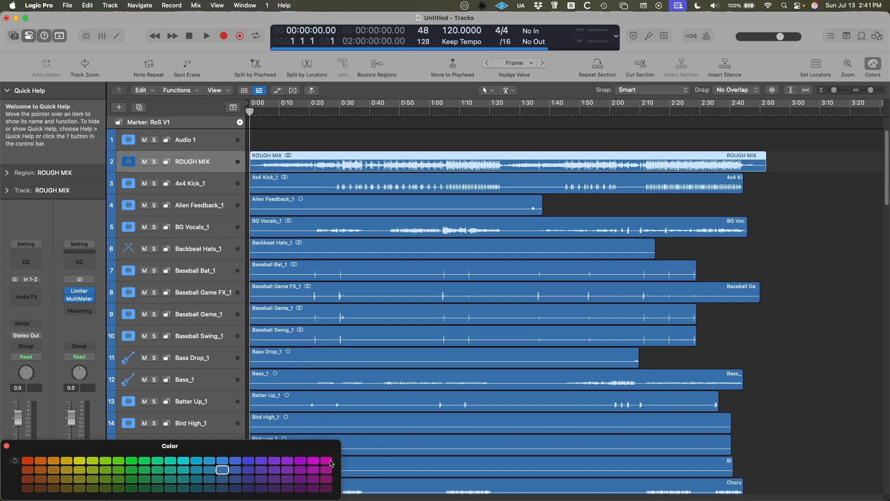
pyautogui.click(326, 460)
pyautogui.hotkey('alt', 'c')
# Enlarge the track rows, turn on waveform zoom and examine the audio in the imported regions.
pyautogui.scroll(-2, 379, 381)
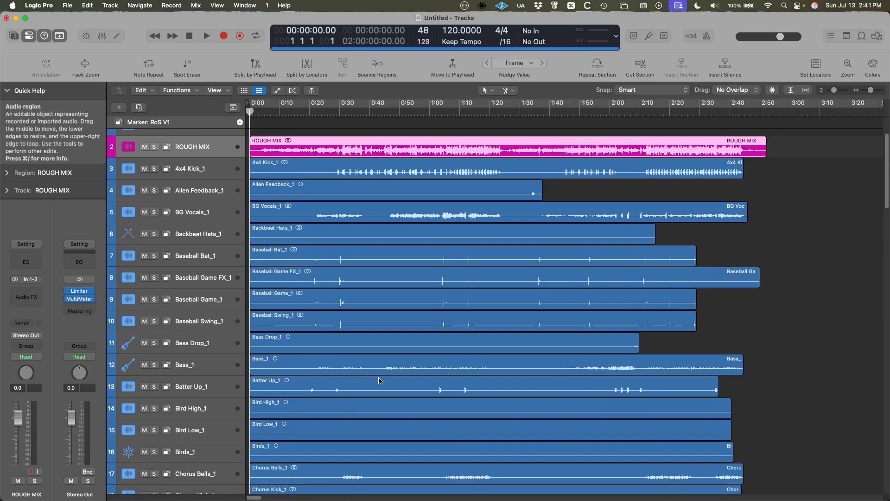
pyautogui.press('super+Down')
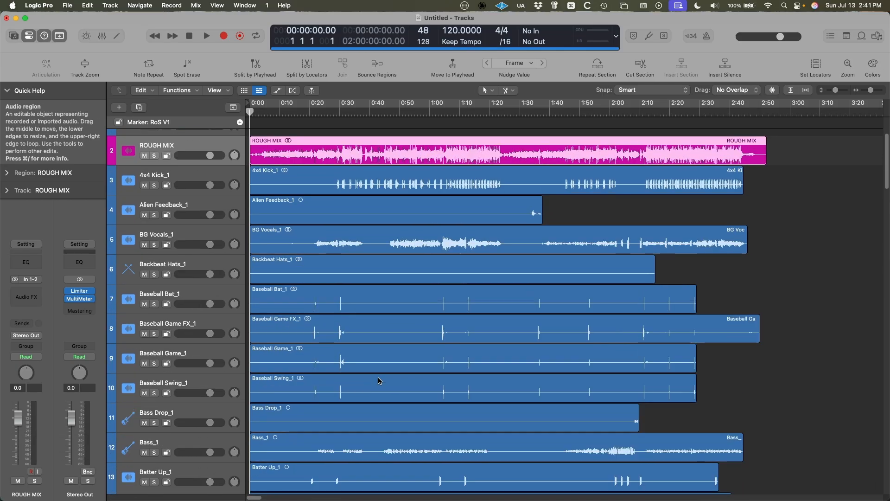
pyautogui.click(771, 89)
pyautogui.scroll(-3, 538, 319)
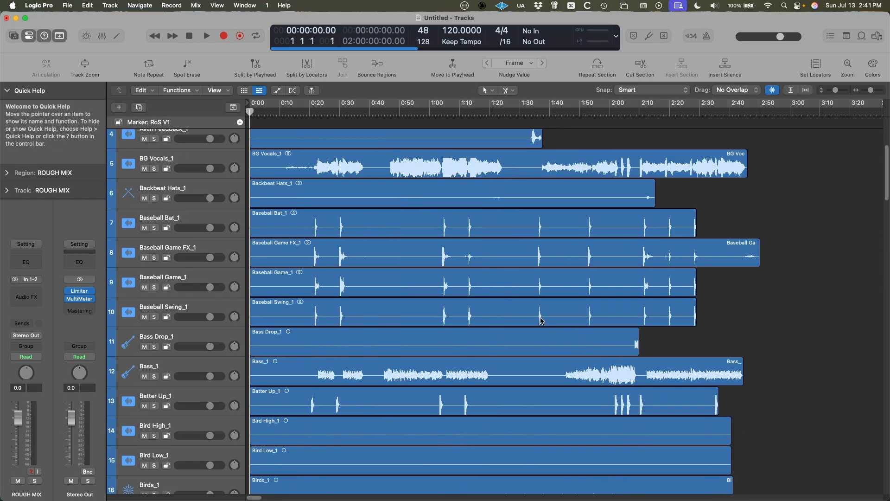
pyautogui.scroll(-7, 541, 320)
pyautogui.scroll(-20, 479, 388)
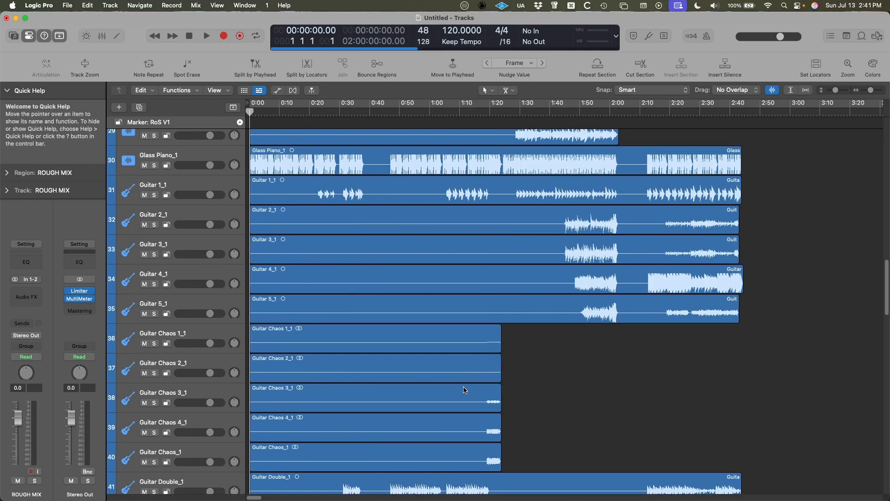
# Shrink the track rows and reset the Whoosh_1 region's color to its default, with the region deselected.
pyautogui.press('super+Up')
pyautogui.press('super+Up')
pyautogui.press('super+Up')
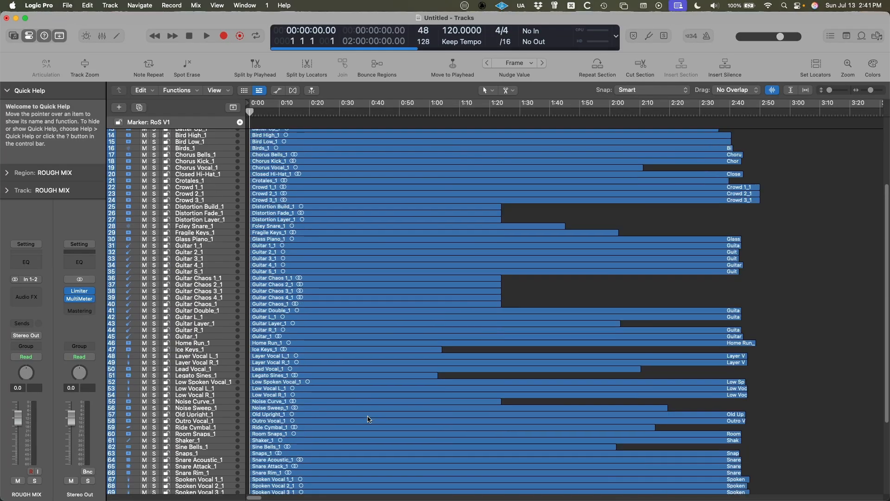
pyautogui.scroll(-6, 369, 419)
pyautogui.scroll(12, 335, 374)
pyautogui.scroll(-6, 337, 377)
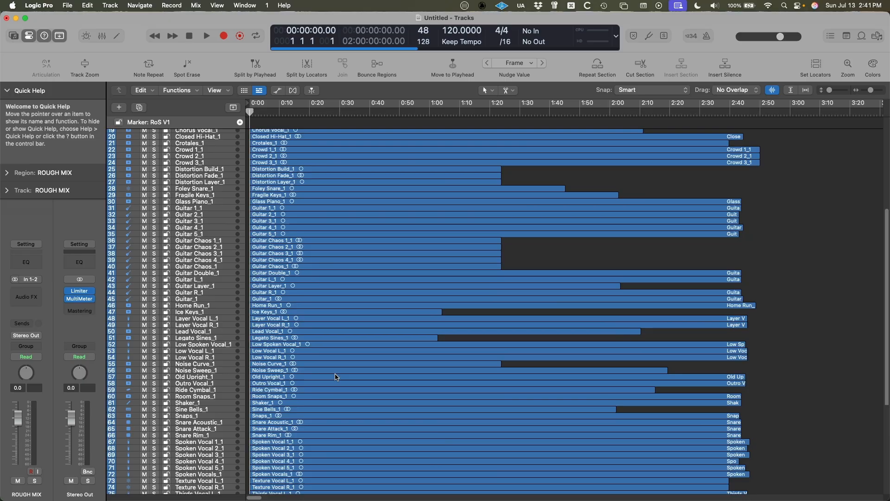
pyautogui.scroll(-4, 336, 376)
pyautogui.click(275, 448)
pyautogui.hotkey('alt', 'c')
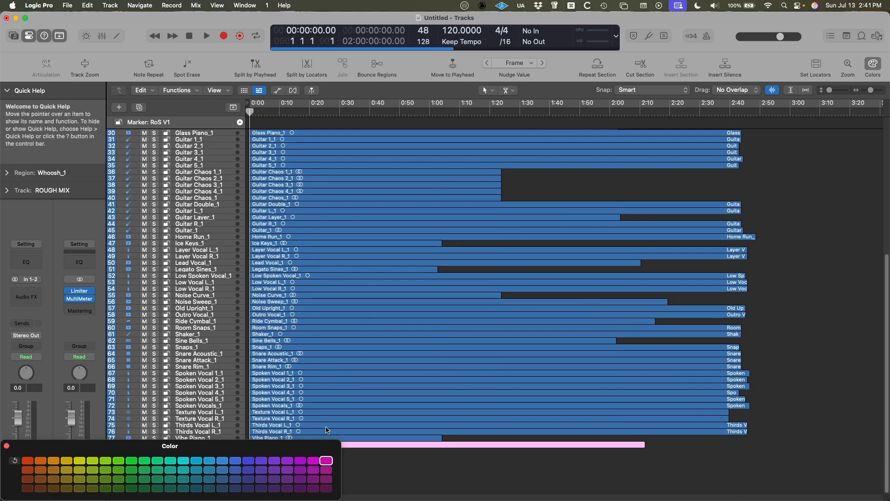
pyautogui.click(15, 460)
pyautogui.hotkey('alt', 'c')
pyautogui.click(380, 483)
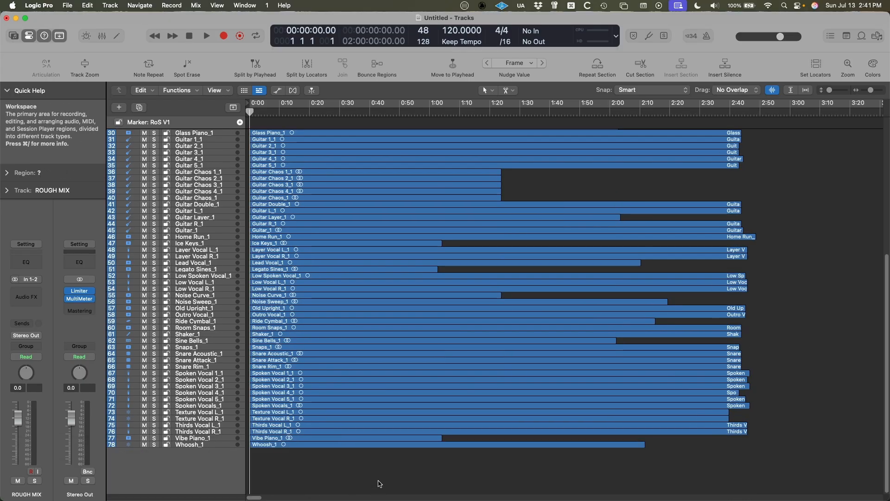
# Increase the height of only the ROUGH MIX track so it stands taller than the others.
pyautogui.scroll(10, 366, 385)
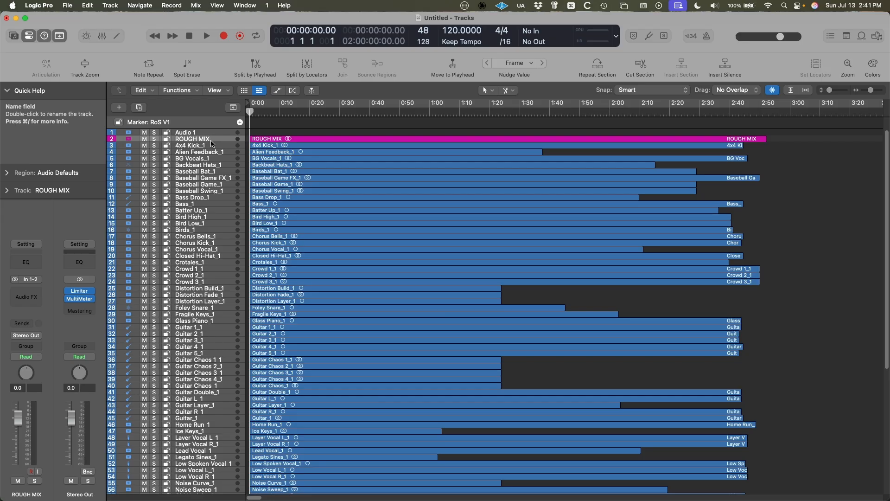
pyautogui.click(132, 142)
pyautogui.click(133, 140)
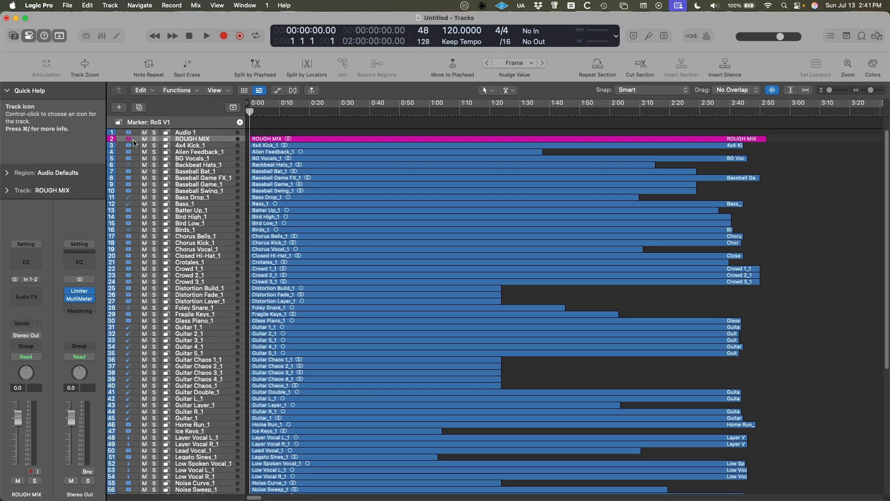
pyautogui.moveTo(134, 142); pyautogui.dragTo(134, 158)
# Enlarge the track rows vertically and assign the Marquee Tool as the secondary tool.
pyautogui.scroll(-1, 417, 316)
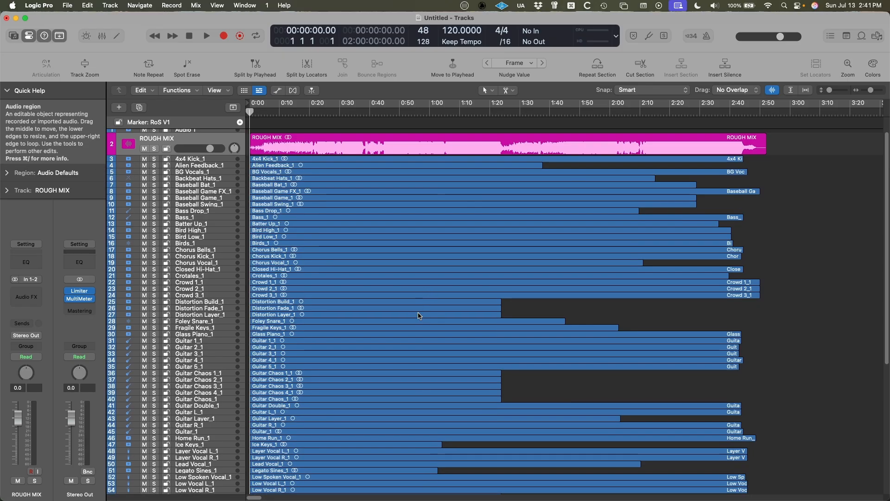
pyautogui.scroll(-5, 419, 315)
pyautogui.scroll(5, 419, 316)
pyautogui.scroll(5, 525, 318)
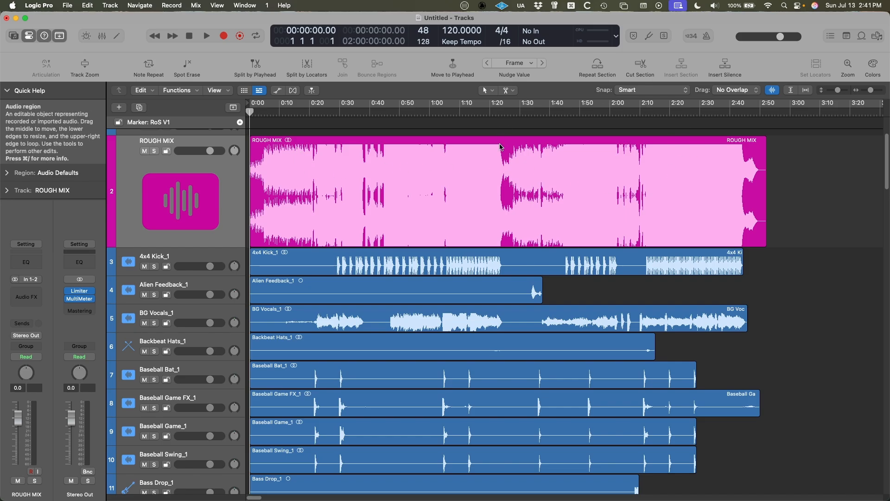
pyautogui.press('t')
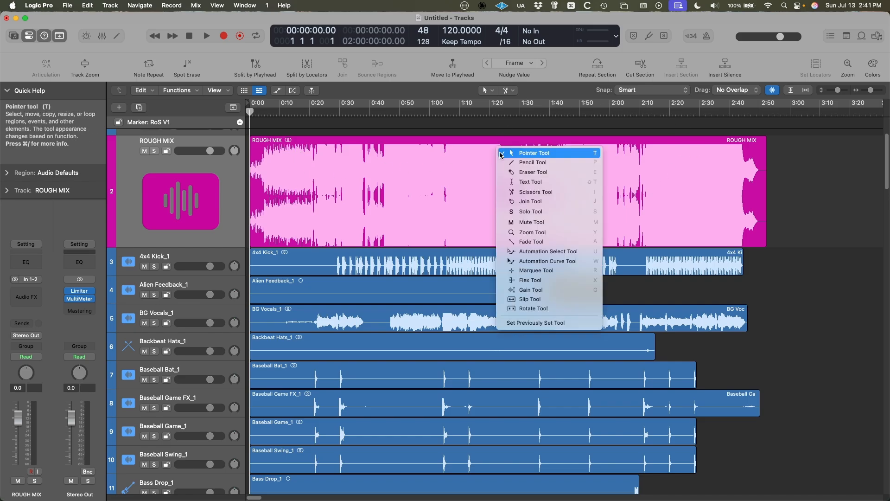
pyautogui.click(538, 270)
# Examine the imported tracks from ROUGH MIX down to Whoosh_1, checking their shared start point and region lengths.
pyautogui.scroll(-1, 293, 302)
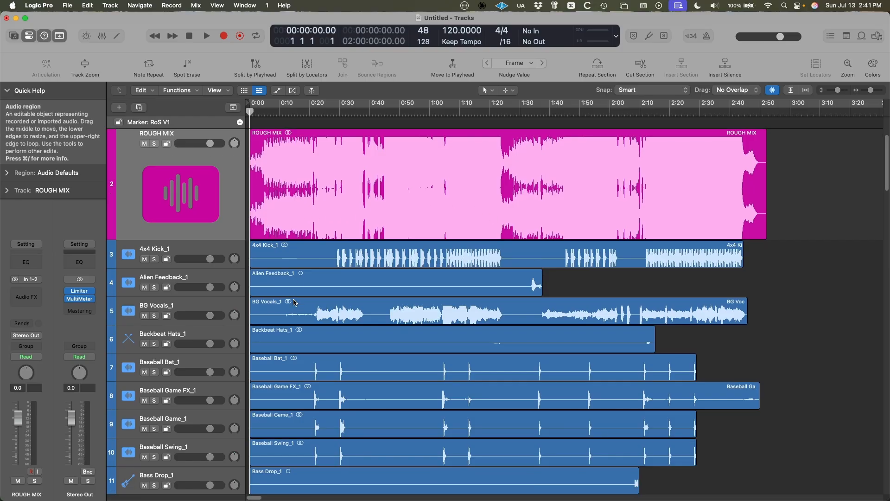
pyautogui.scroll(-20, 352, 399)
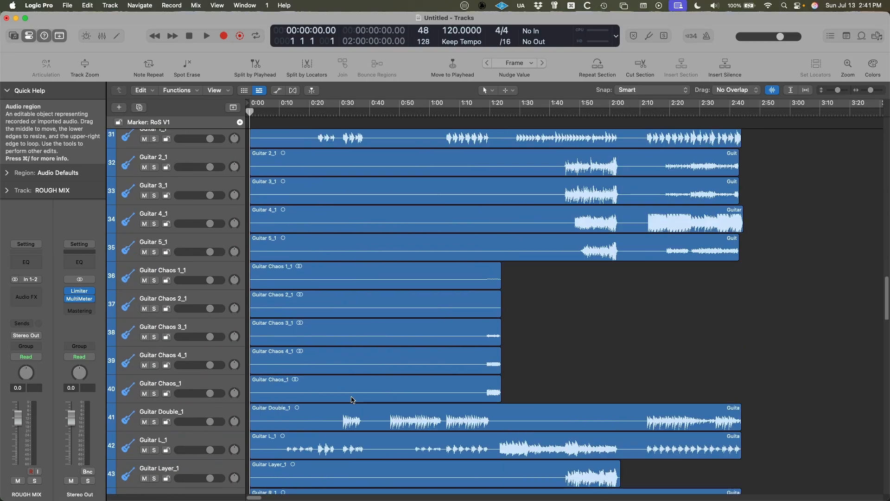
pyautogui.scroll(20, 351, 399)
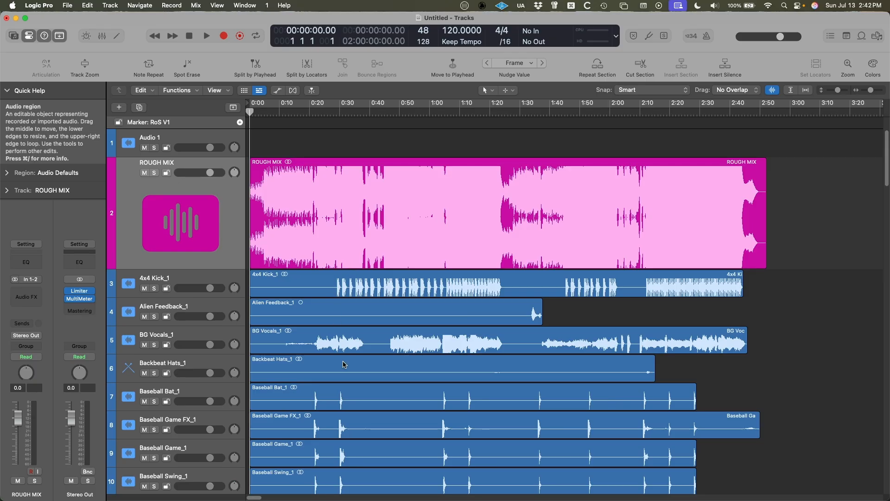
pyautogui.scroll(-5, 344, 369)
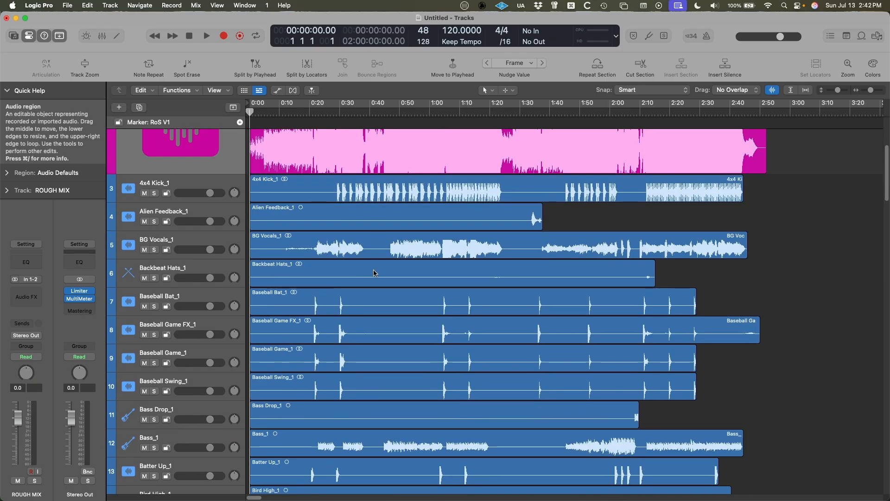
pyautogui.scroll(3, 376, 278)
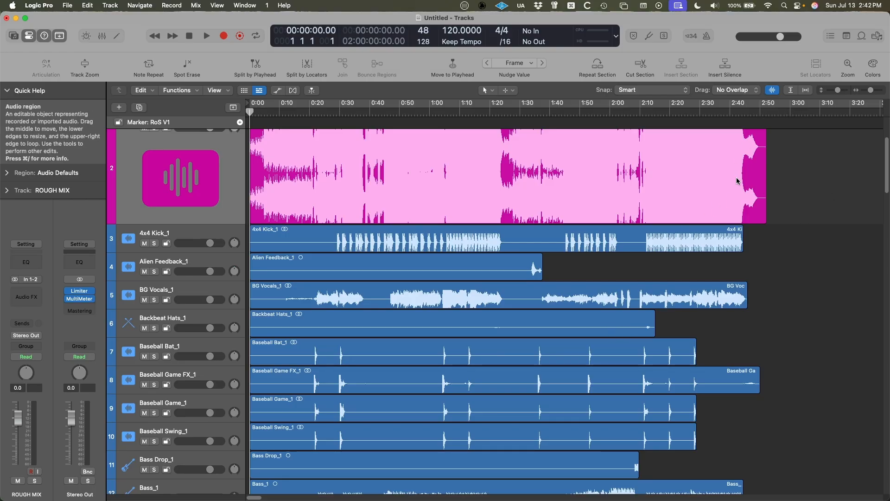
pyautogui.scroll(-10, 426, 301)
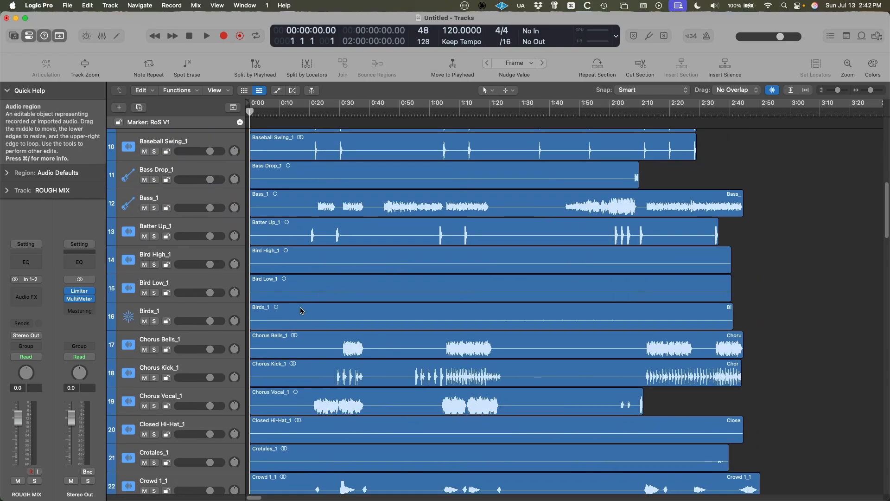
pyautogui.scroll(-20, 408, 407)
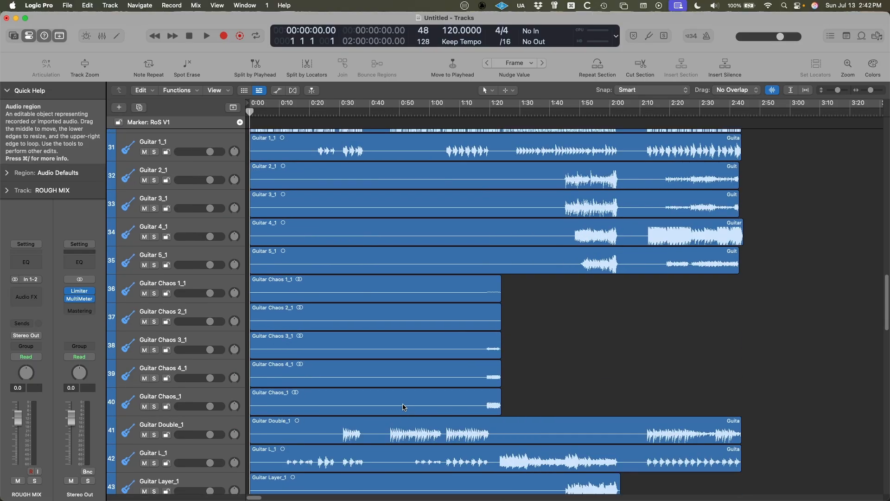
pyautogui.scroll(-6, 402, 407)
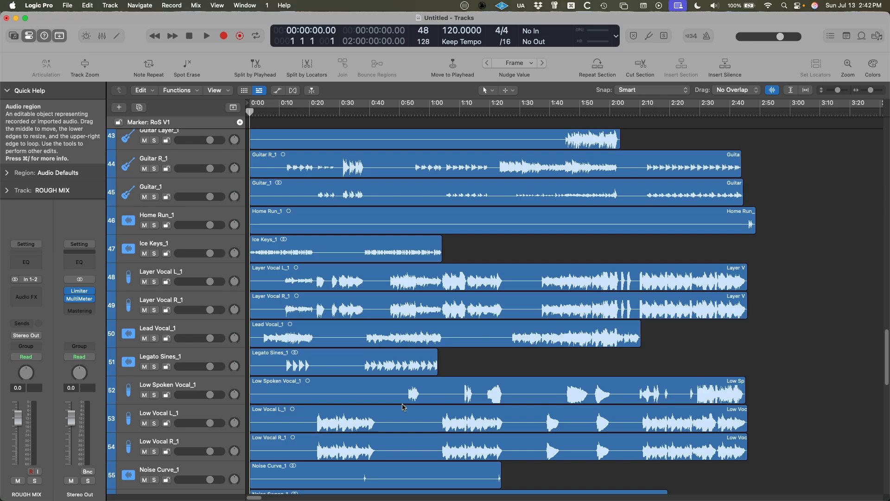
pyautogui.scroll(-20, 403, 407)
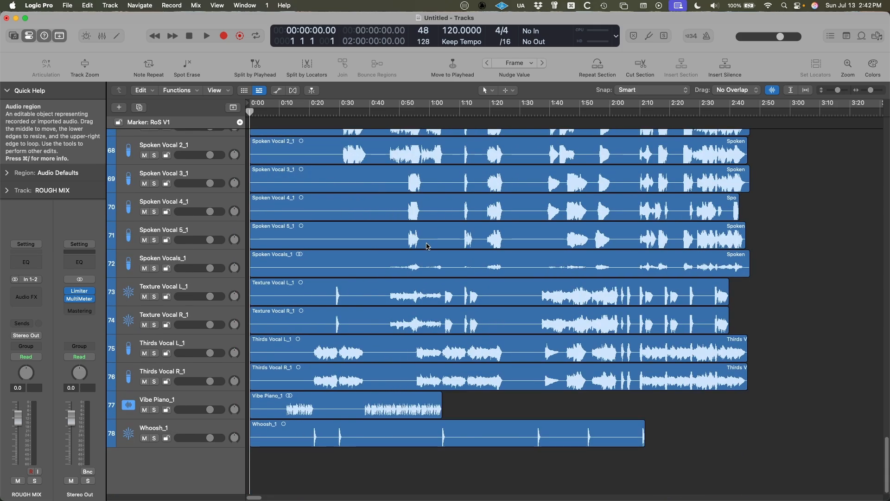
# Quit Logic Pro without saving the untitled project.
pyautogui.press('super+q')
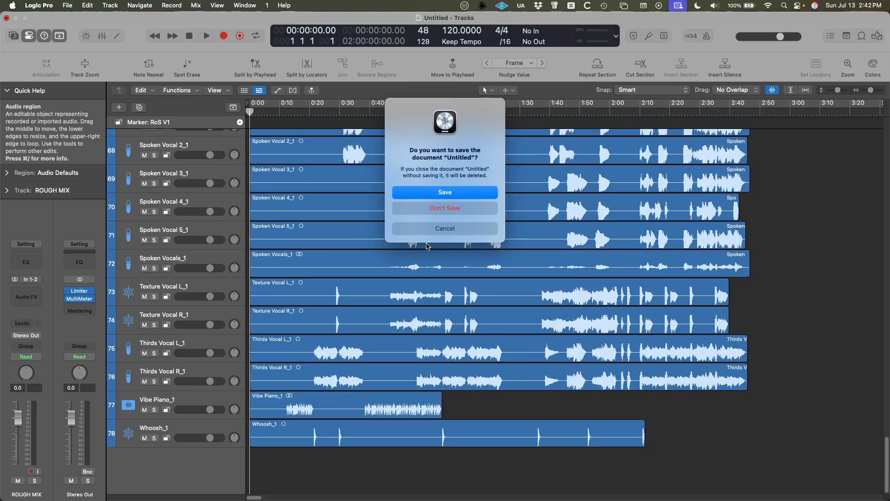
pyautogui.click(452, 215)
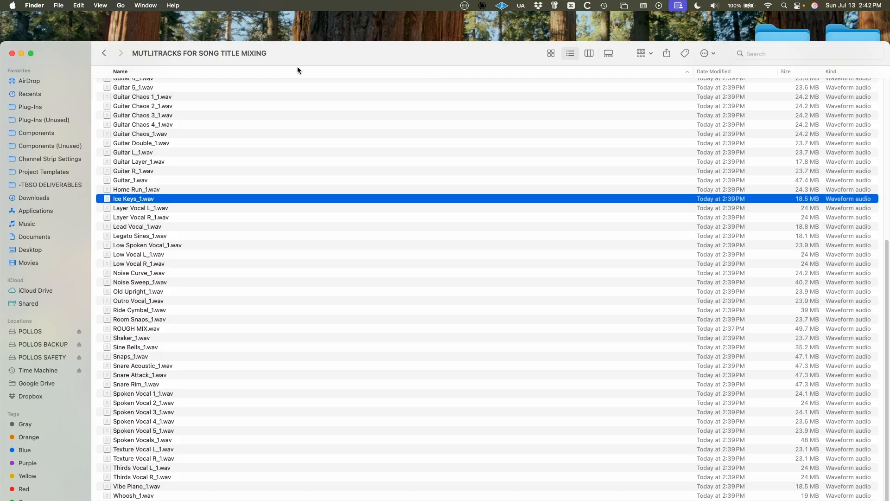
# In Finder, go up to the Logic folder and compress the MUTLITRACKS FOR SONG TITLE MIXING folder.
pyautogui.press('super+Up')
pyautogui.rightClick(227, 96)
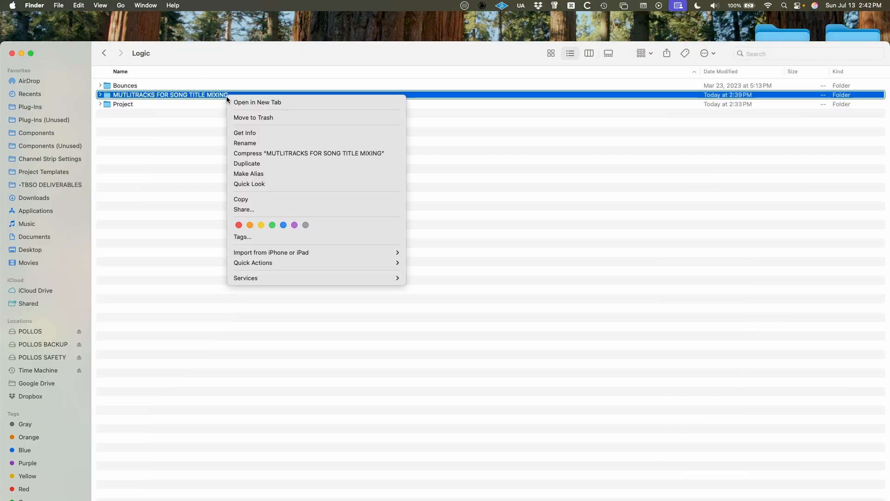
pyautogui.click(226, 96)
pyautogui.rightClick(226, 96)
pyautogui.click(259, 153)
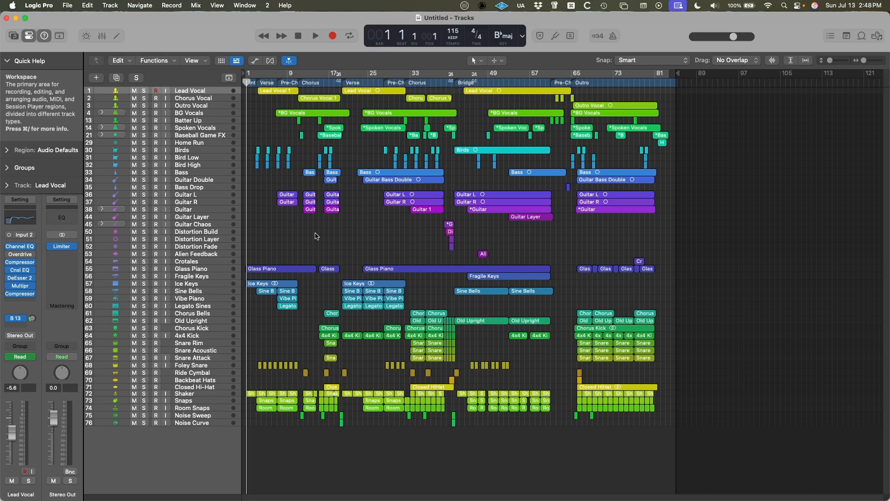
# Turn on the cycle area in the song's Logic Pro project.
pyautogui.click(389, 77)
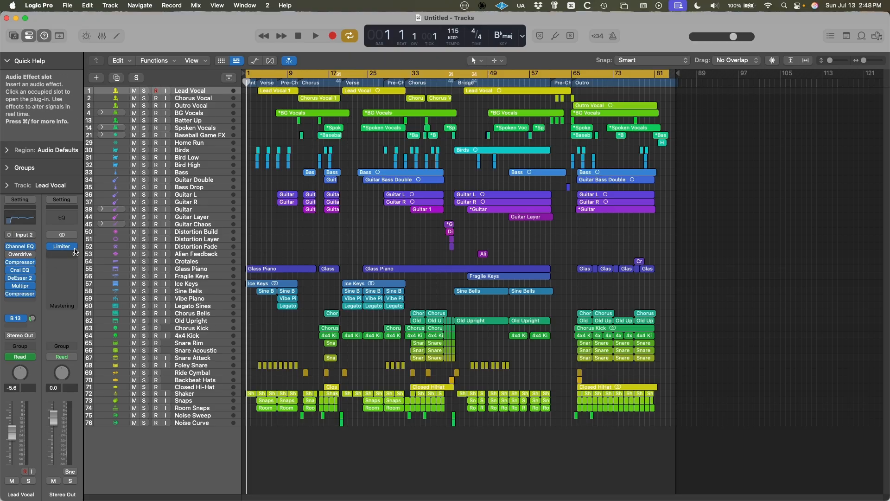
# Set up a bounce of the whole project as an uncompressed, interleaved 24-bit, 48 kHz WAVE file.
pyautogui.click(72, 4)
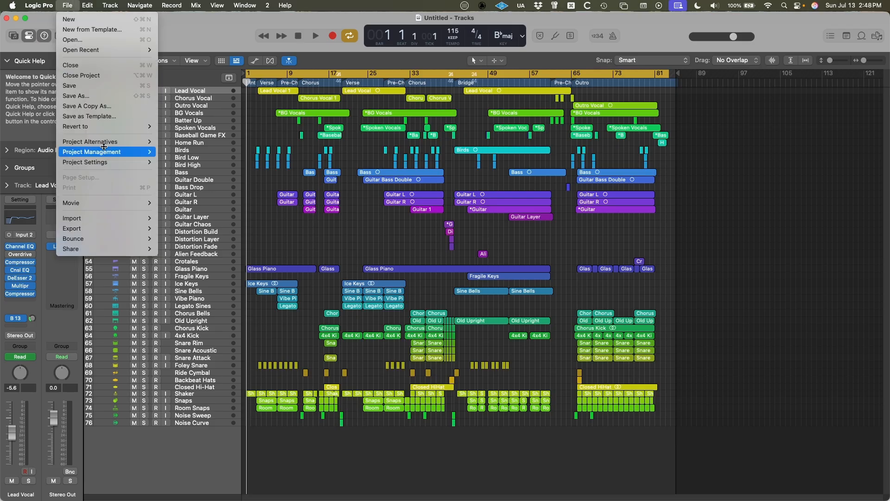
pyautogui.moveTo(96, 242)
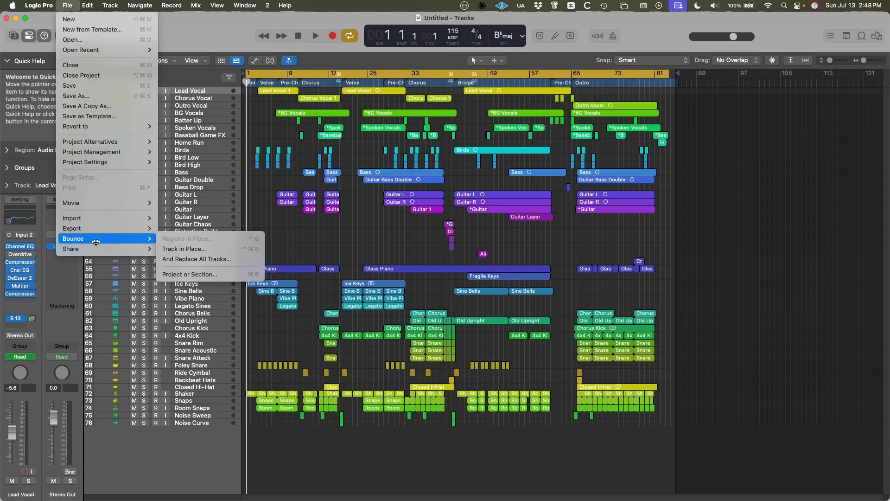
pyautogui.click(200, 274)
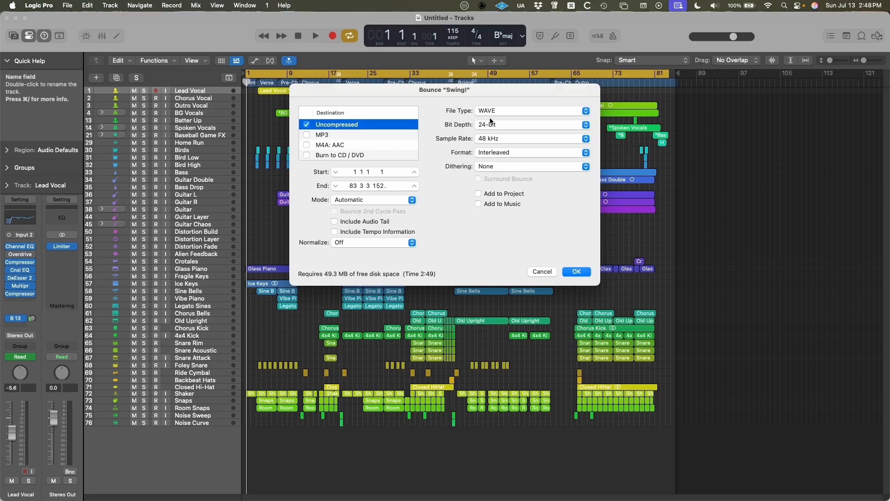
pyautogui.click(576, 271)
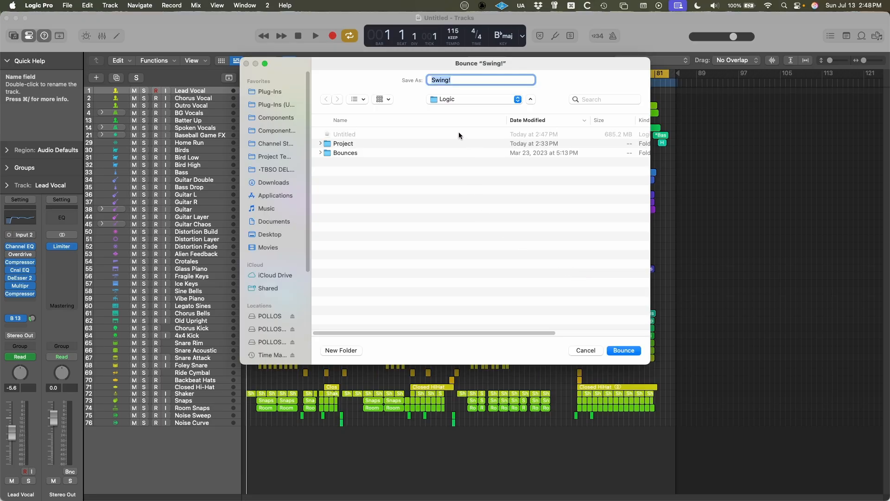
# Create a folder named MULTITRACKS FOR SONG TITLE MIXING inside the Logic folder as the bounce destination.
pyautogui.click(274, 209)
pyautogui.doubleClick(360, 134)
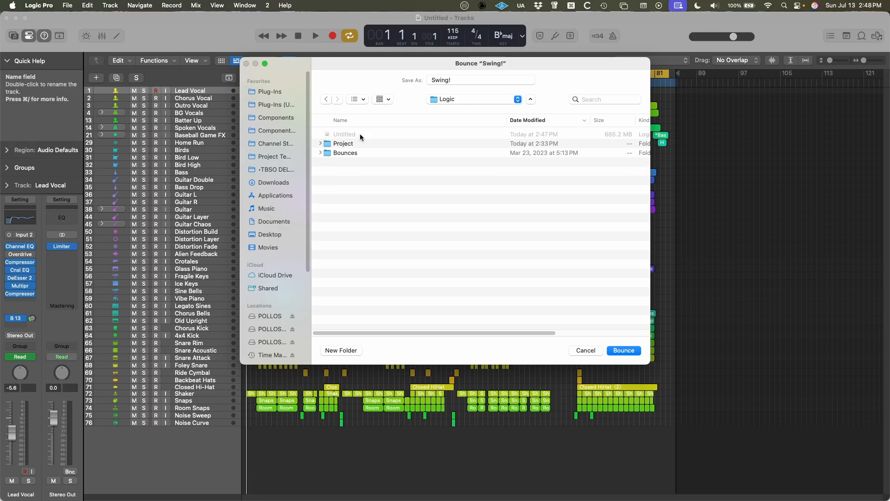
pyautogui.click(341, 350)
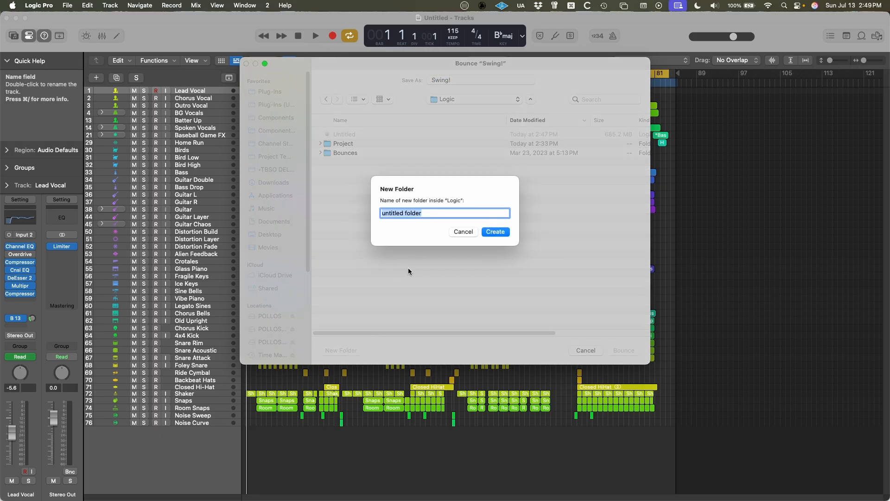
pyautogui.write('MULTITRACKS FOR SONG TITL')
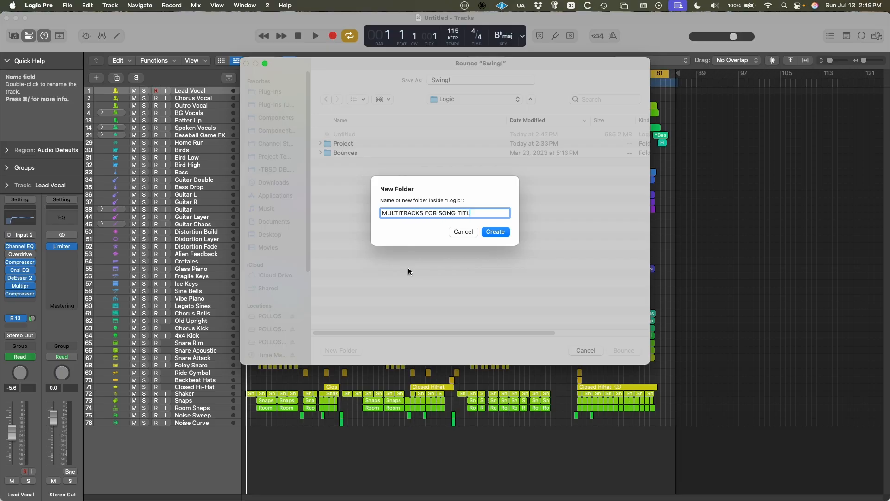
pyautogui.write('E MIXING')
pyautogui.press('Return')
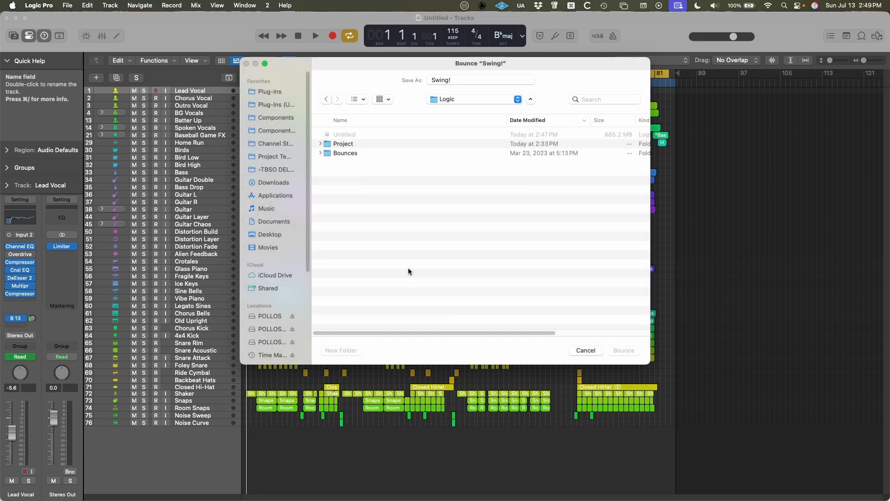
# Name the bounce ROUGH MIX and render it into the new folder.
pyautogui.click(454, 80)
pyautogui.press('super+a')
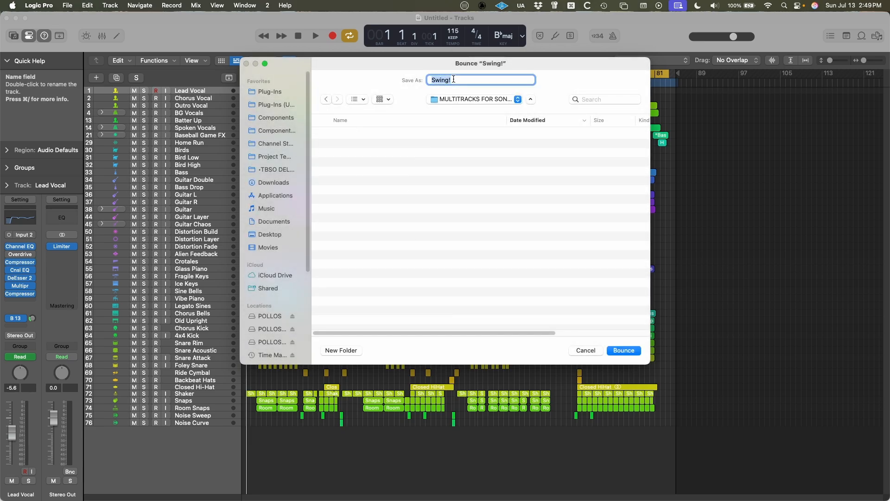
pyautogui.write('ROUGH MIX')
pyautogui.press('Return')
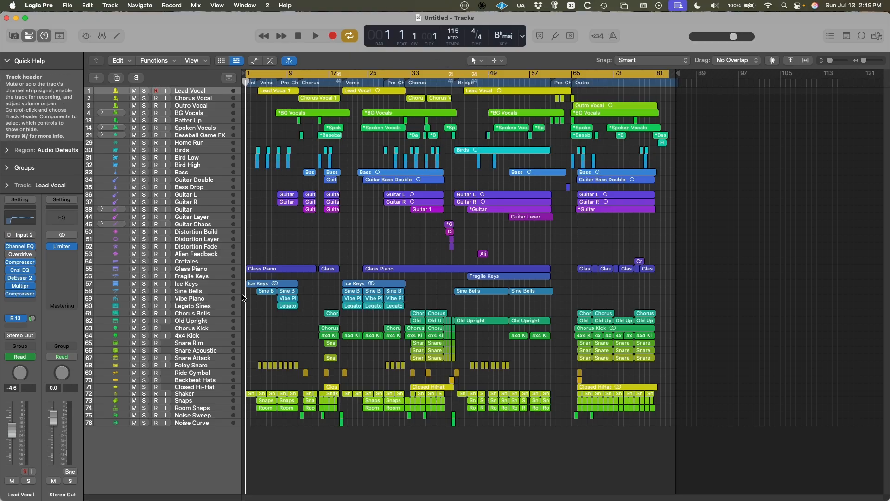
# Show the mixer, bypass the Limiter on the Stereo Out channel, and close its plug-in window.
pyautogui.press('x')
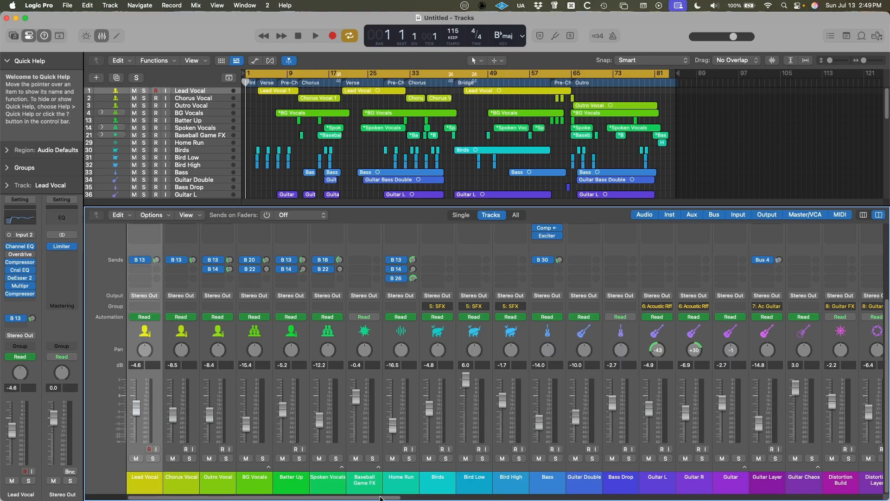
pyautogui.moveTo(364, 498); pyautogui.dragTo(850, 500)
pyautogui.scroll(5, 848, 308)
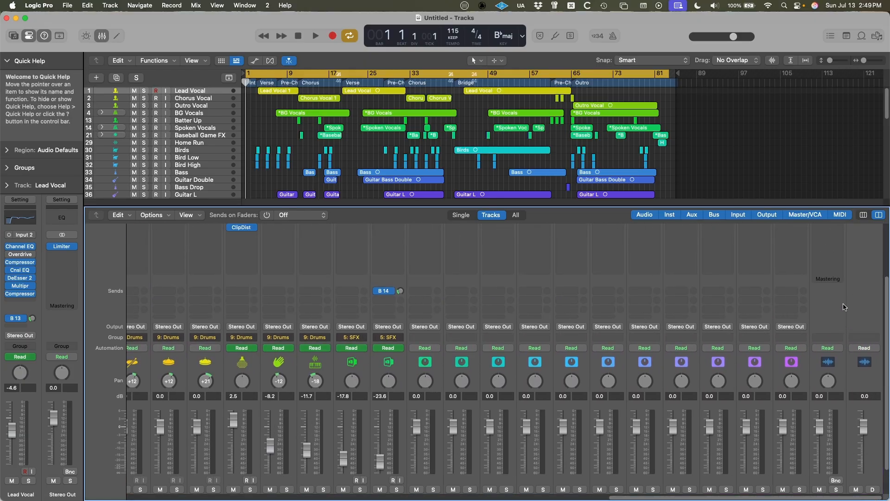
pyautogui.click(830, 276)
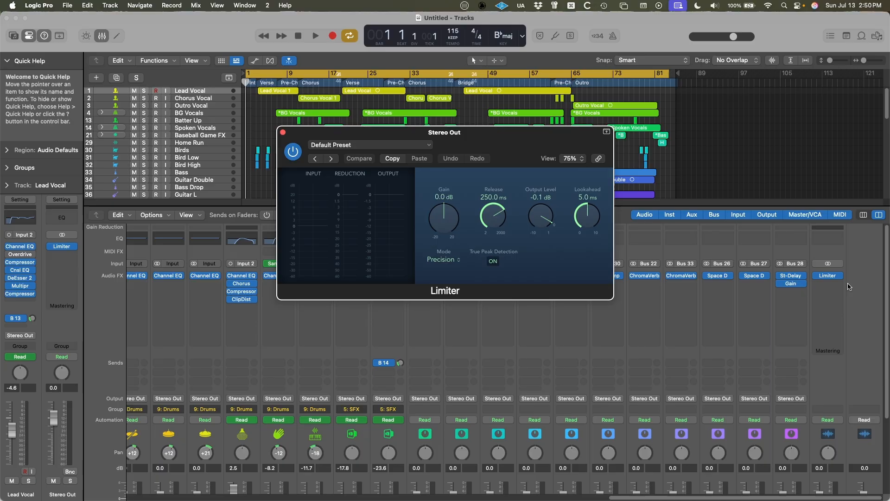
pyautogui.moveTo(830, 278)
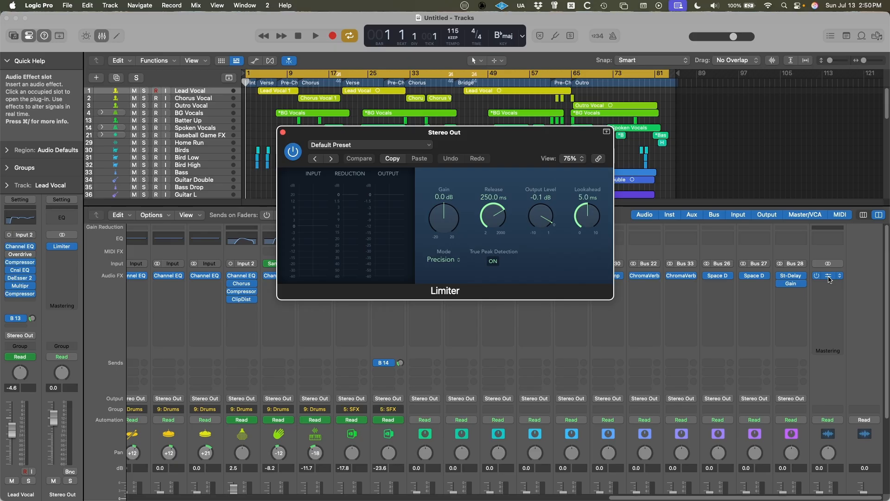
pyautogui.click(817, 277)
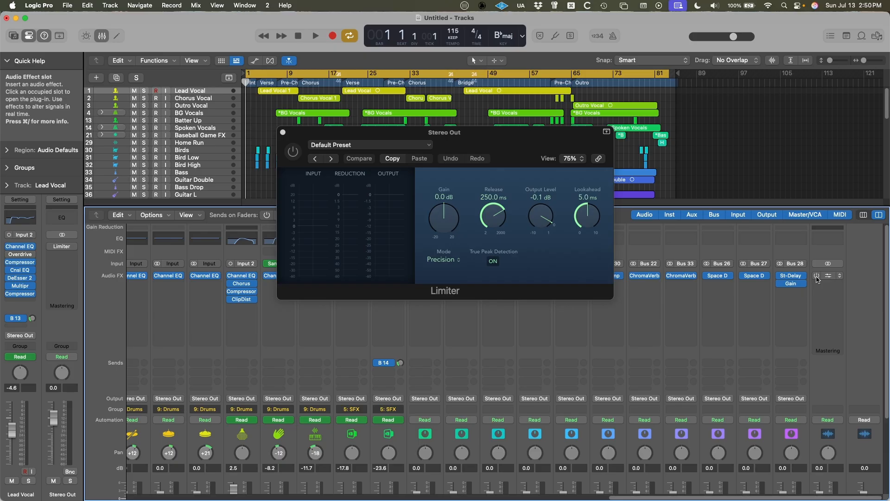
pyautogui.click(283, 133)
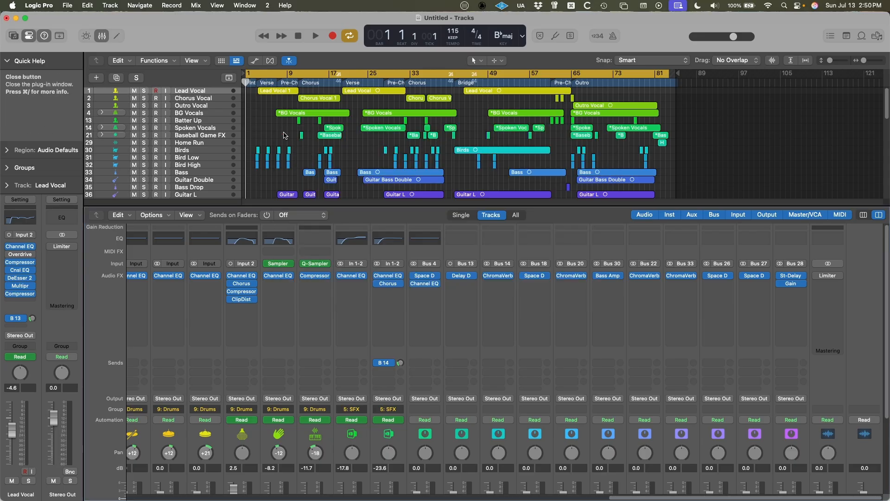
# Reopen the Stereo Out Limiter, capture a screenshot of its settings, and close the plug-in window and the mixer.
pyautogui.click(827, 275)
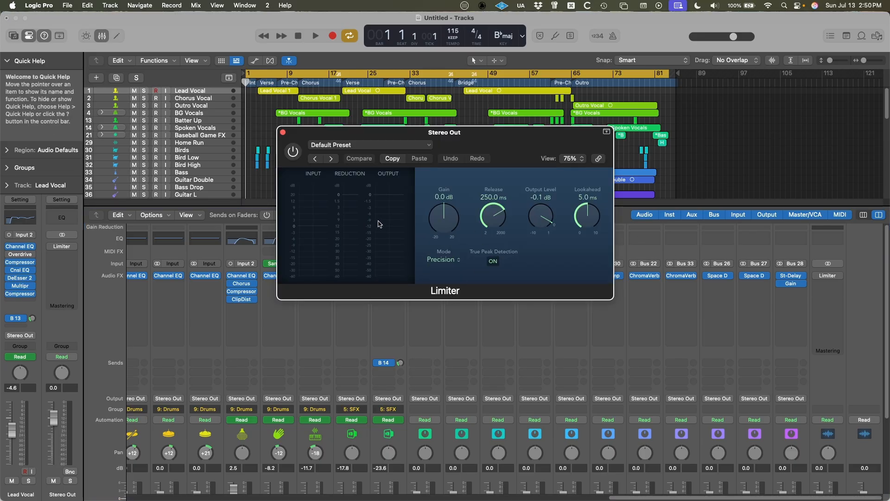
pyautogui.press('super+shift+4')
pyautogui.moveTo(272, 124); pyautogui.dragTo(617, 303)
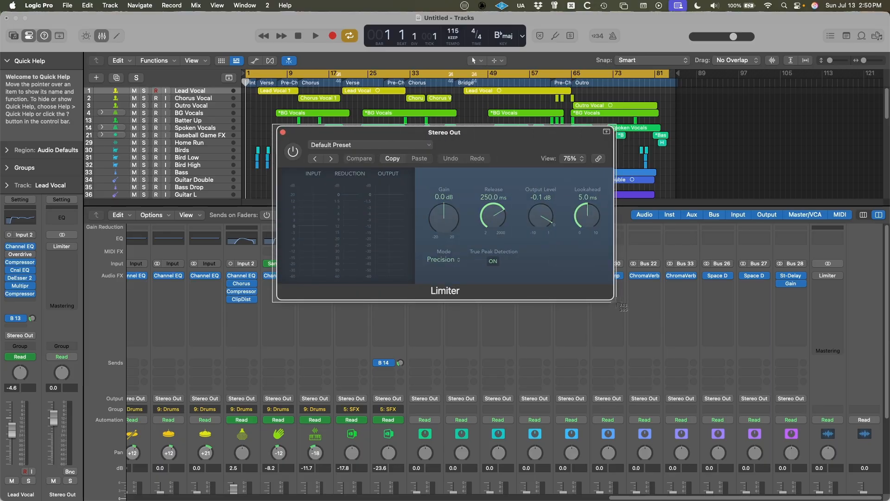
pyautogui.moveTo(617, 305); pyautogui.dragTo(617, 304)
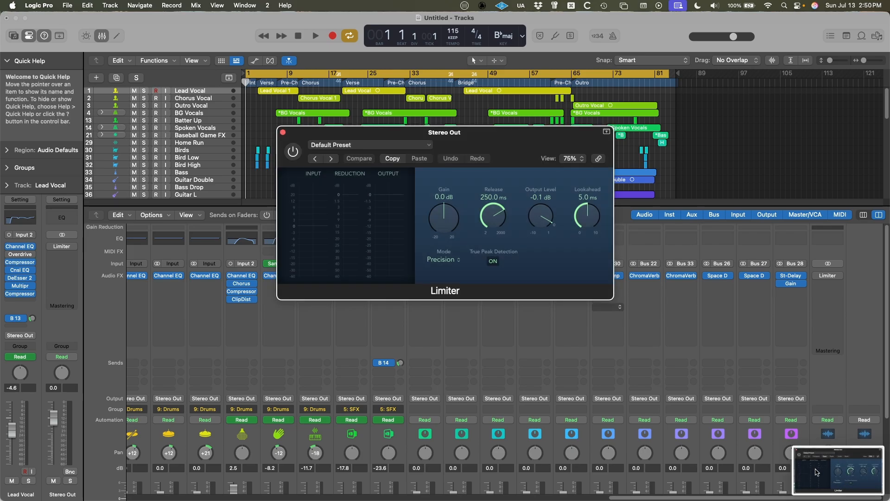
pyautogui.click(283, 133)
pyautogui.press('x')
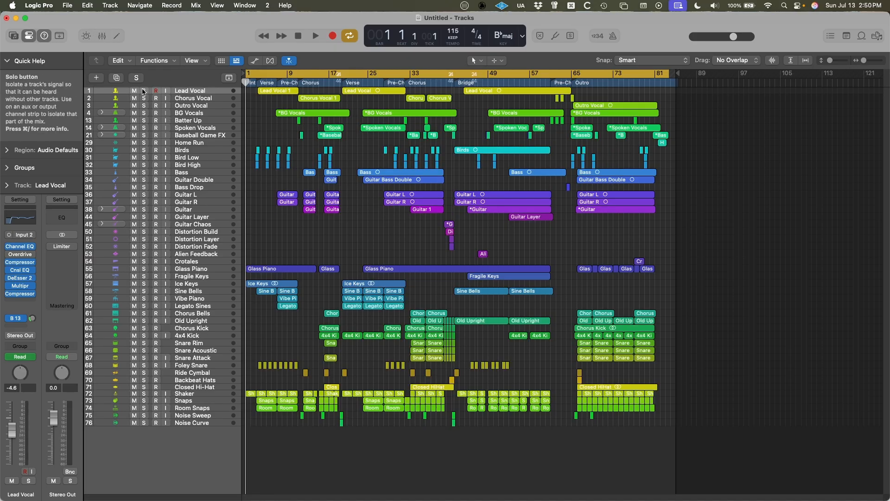
# Solo the Lead Vocal track and bounce it as a 24-bit, 48 kHz WAVE file named Lead Vocal.
pyautogui.press('s')
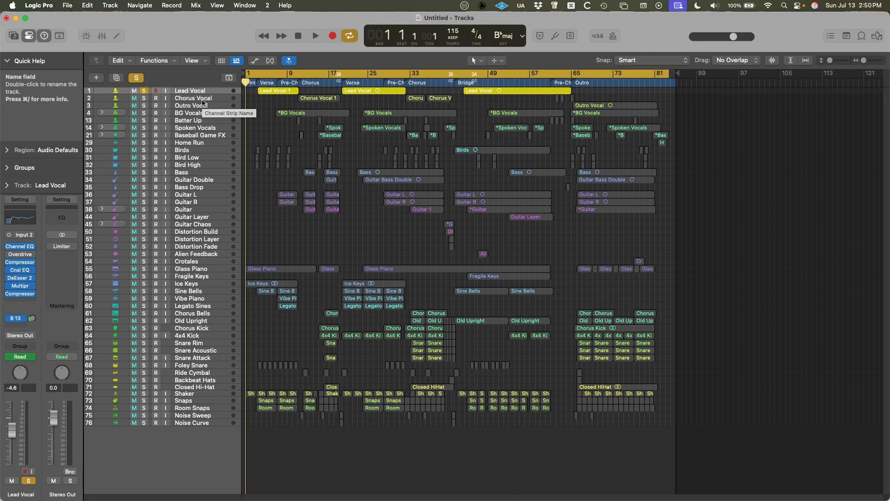
pyautogui.click(67, 5)
pyautogui.moveTo(88, 239)
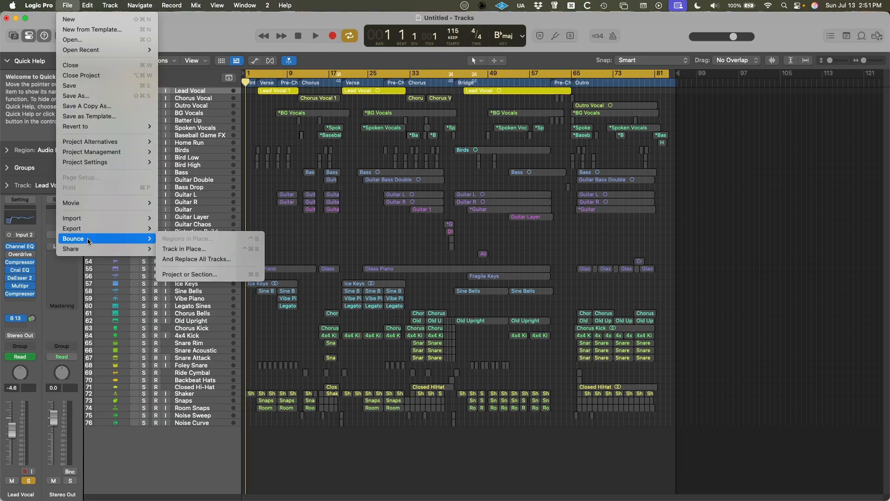
pyautogui.click(189, 274)
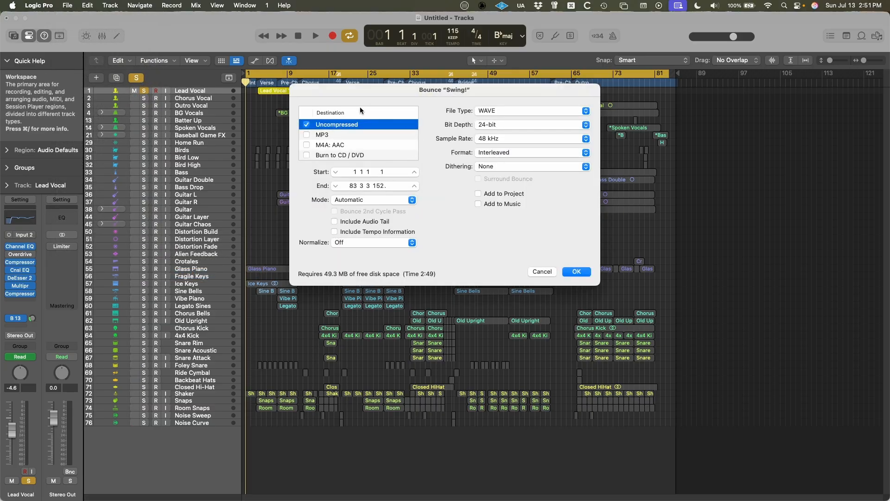
pyautogui.click(576, 271)
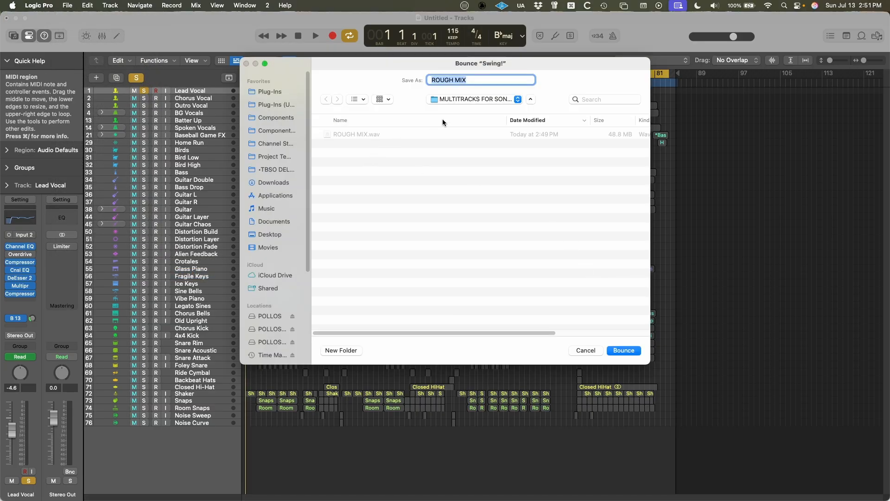
pyautogui.write('Lead Vocal')
pyautogui.press('Return')
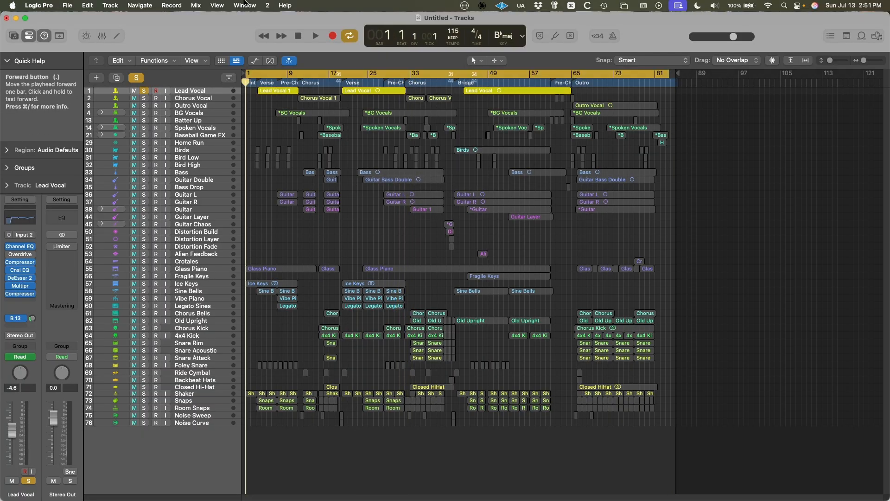
# Clear the Lead Vocal solo, solo the Chorus Vocal track, and bounce it as Chorus Vocal.
pyautogui.click(137, 77)
pyautogui.click(144, 99)
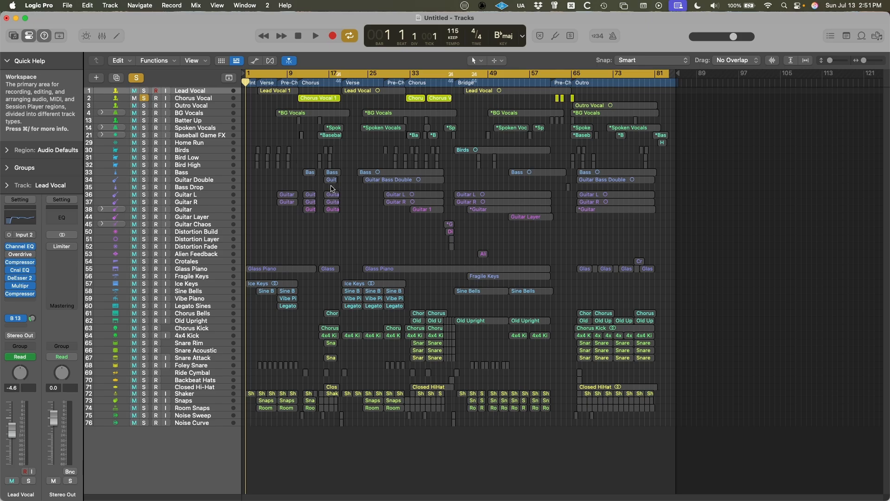
pyautogui.press('super+b')
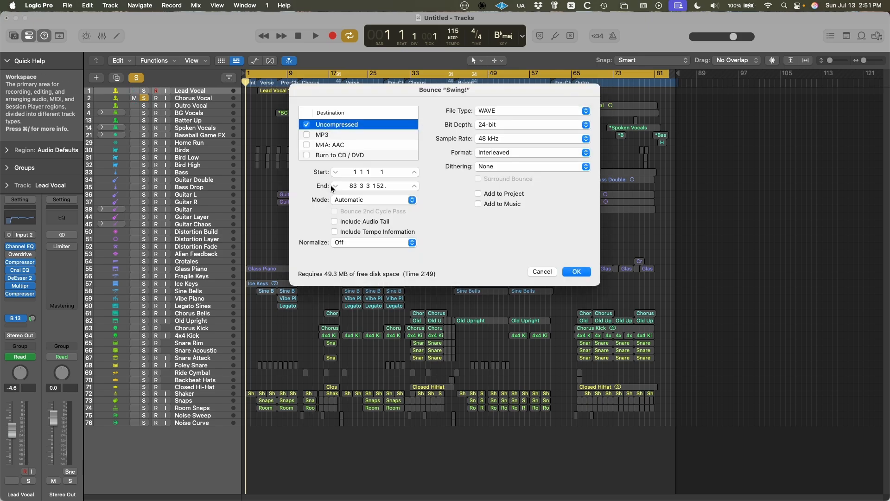
pyautogui.press('Return')
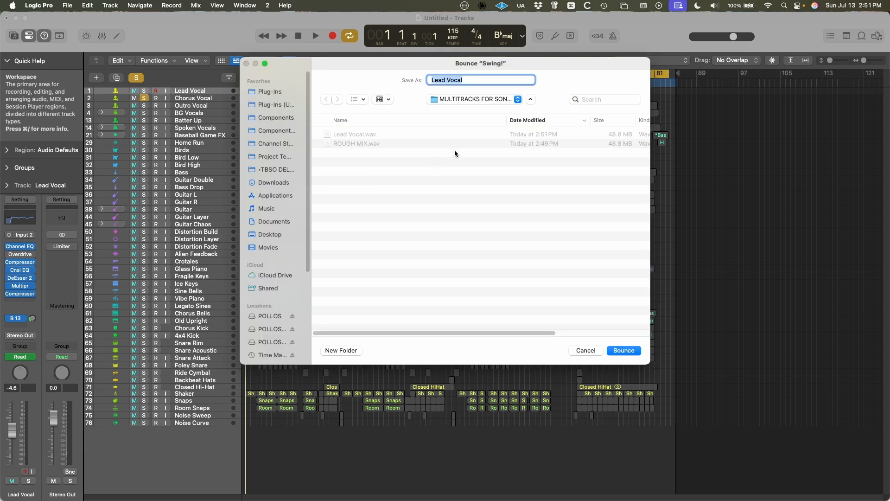
pyautogui.write('Chorus Vocal')
pyautogui.press('Return')
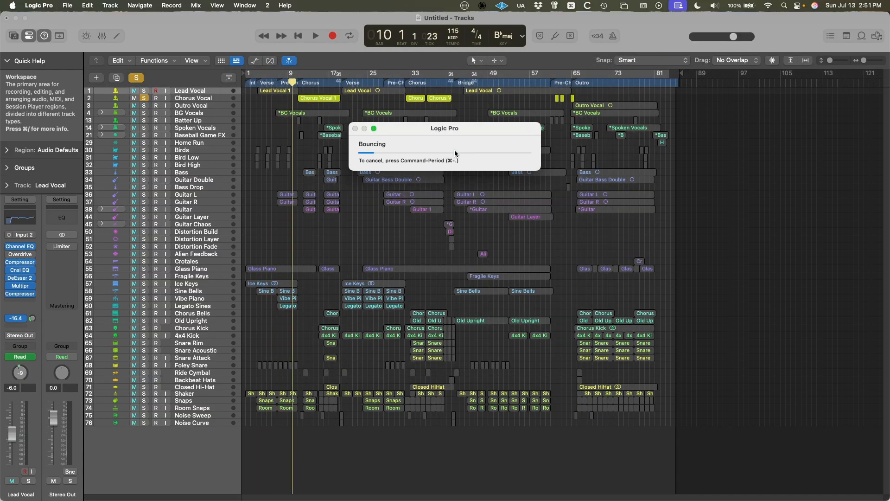
# Solo only the Outro Vocal track and bounce it into the multitracks folder with a name starting with Outro.
pyautogui.click(144, 106)
pyautogui.keyDown('alt'); pyautogui.click(143, 106); pyautogui.keyUp('alt')
pyautogui.keyDown('alt'); pyautogui.click(142, 106); pyautogui.keyUp('alt')
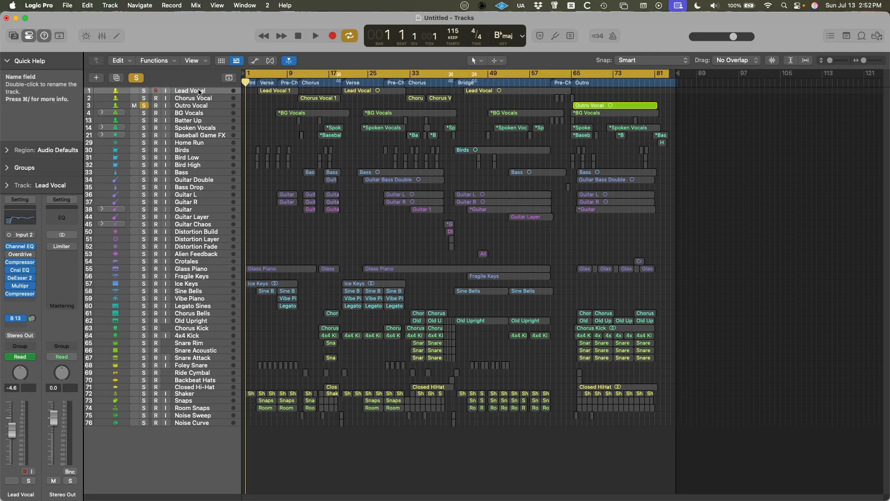
pyautogui.press('super+b')
pyautogui.press('Return')
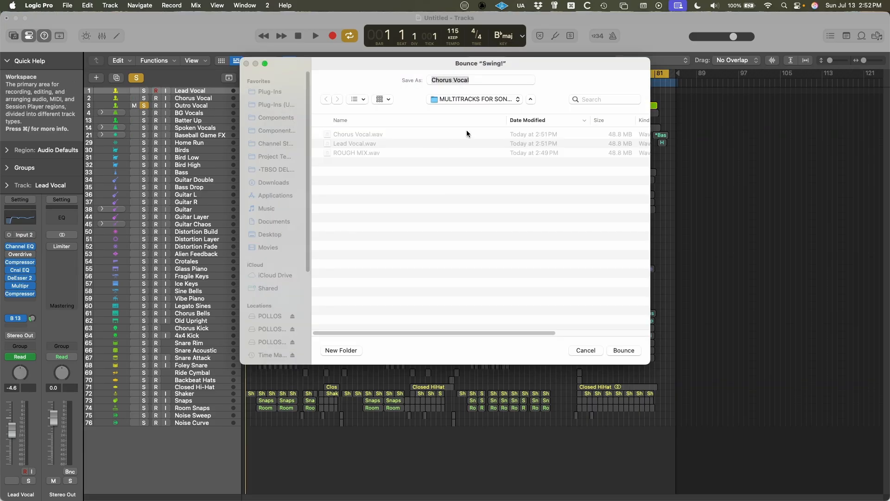
pyautogui.write('Outro')
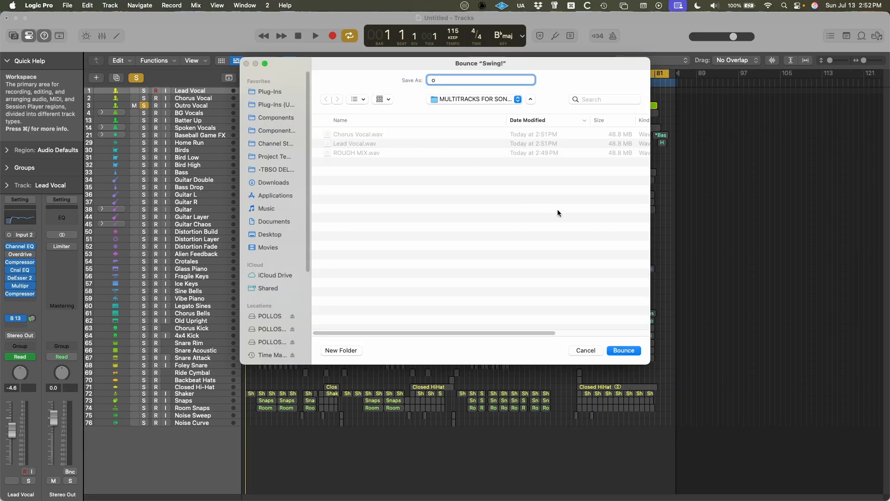
pyautogui.press('Return')
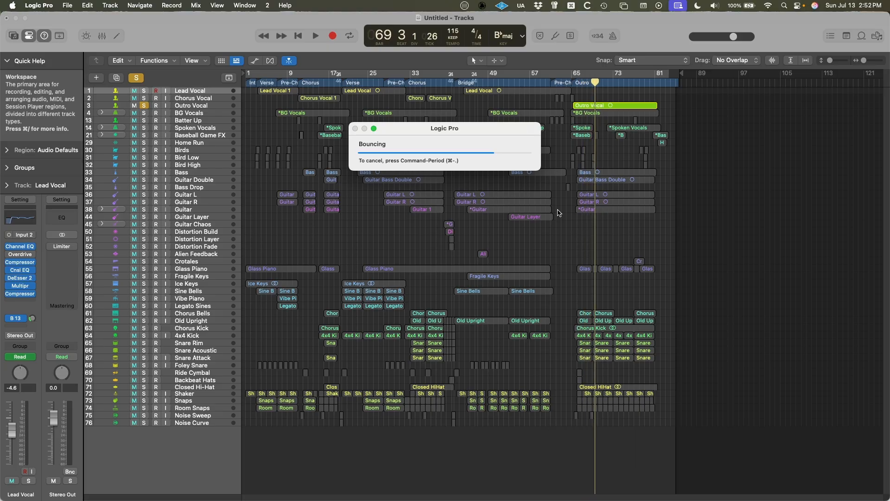
# Expand the BG Vocals track stack and solo only its Layer Vocal L track.
pyautogui.click(102, 113)
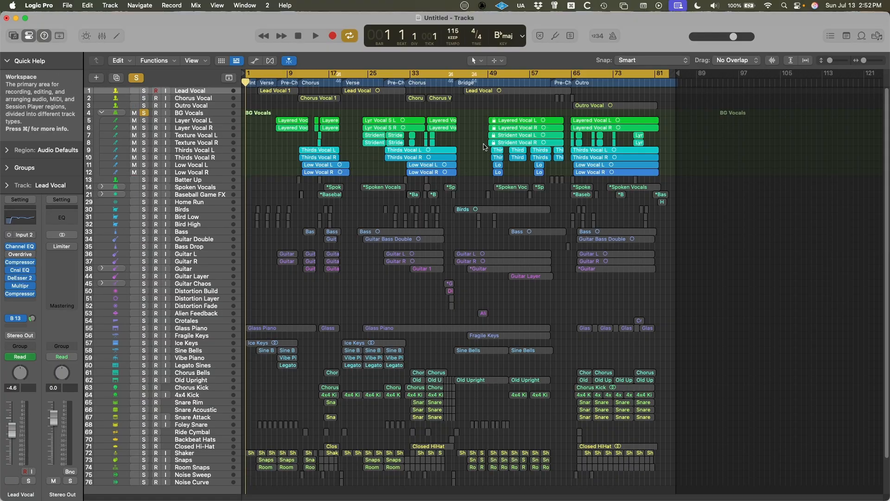
pyautogui.click(144, 121)
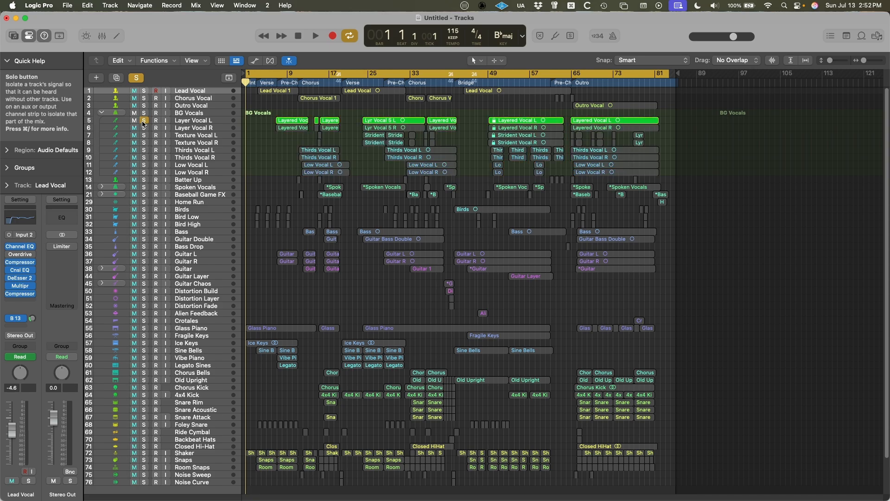
# Try soloing Layer Vocal L and Layer Vocal R separately and together, and clear both solos.
pyautogui.click(144, 128)
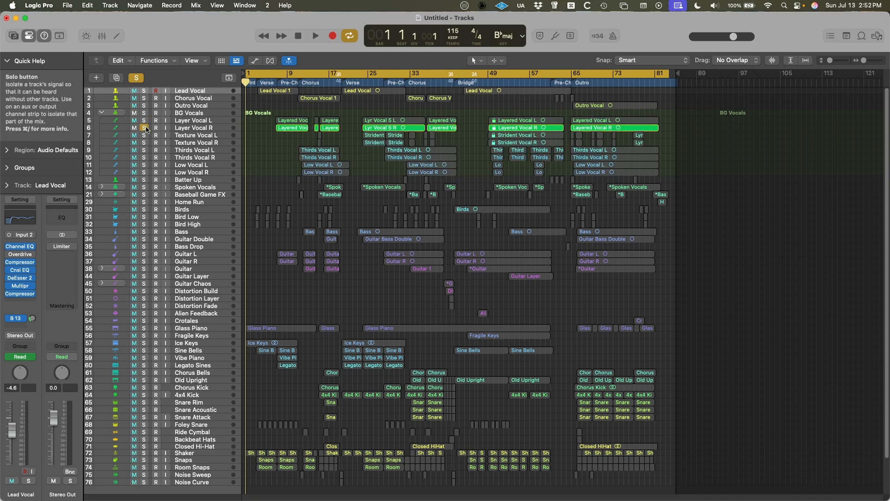
pyautogui.click(145, 121)
pyautogui.click(144, 128)
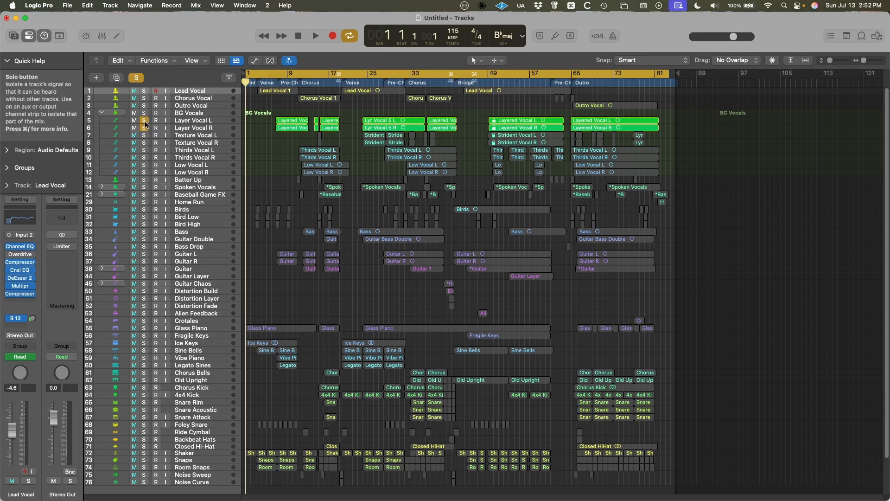
pyautogui.click(144, 121)
pyautogui.click(144, 128)
pyautogui.click(144, 121)
pyautogui.click(144, 128)
pyautogui.click(144, 123)
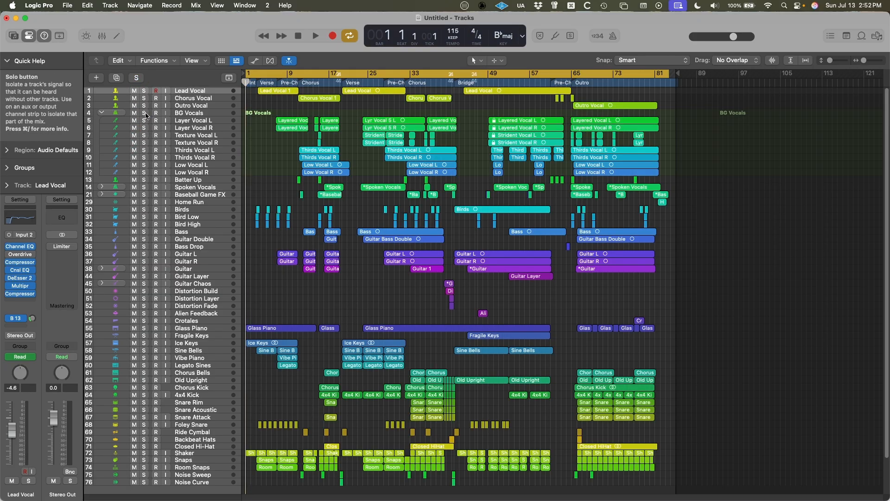
# Solo the whole BG Vocals track stack and collapse it.
pyautogui.click(144, 113)
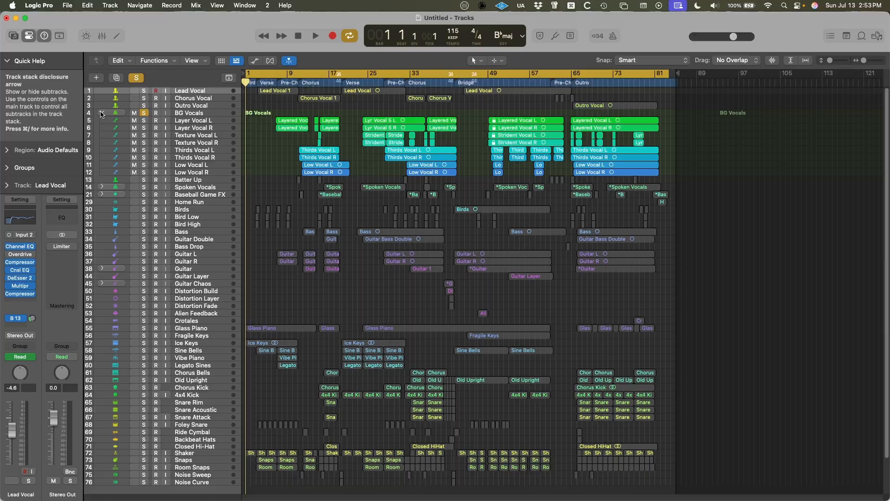
pyautogui.moveTo(144, 120)
pyautogui.mouseDown()
pyautogui.moveTo(144, 172)
pyautogui.moveTo(144, 120)
pyautogui.mouseUp()
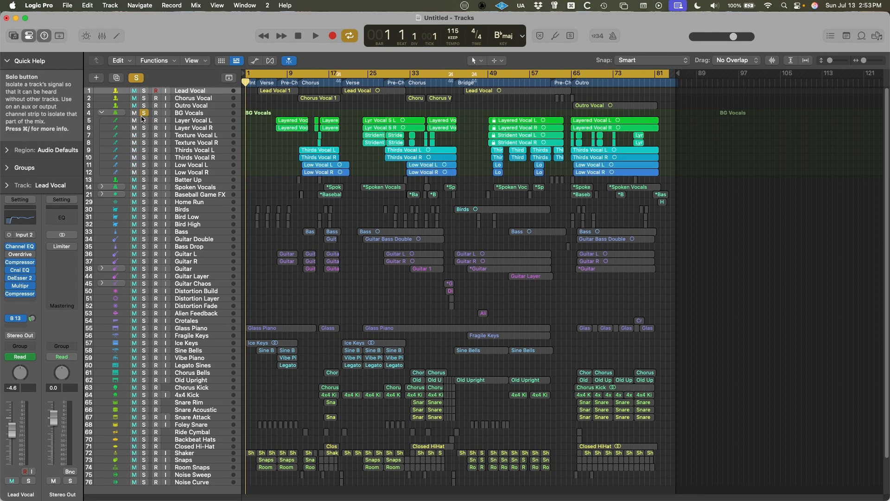
pyautogui.click(101, 115)
pyautogui.click(145, 113)
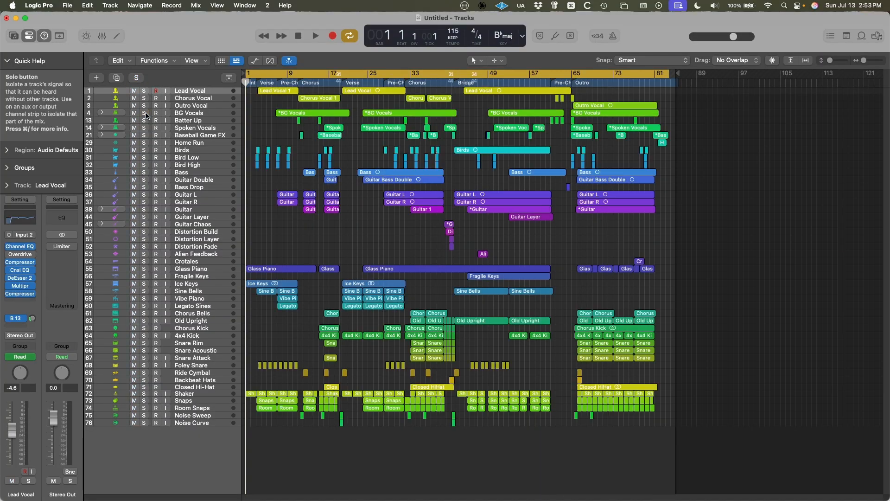
pyautogui.click(145, 114)
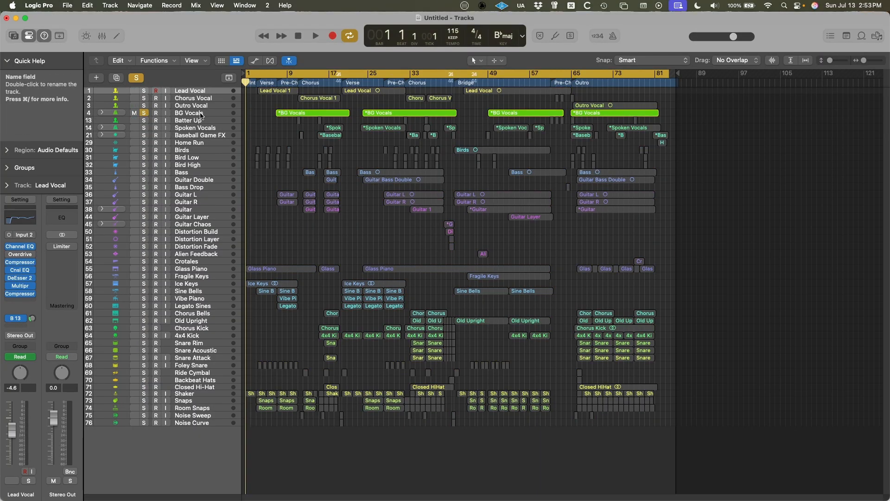
# Bounce the soloed BG Vocals stack as a 24-bit, 48 kHz WAVE file named BG Vocals.
pyautogui.press('super+b')
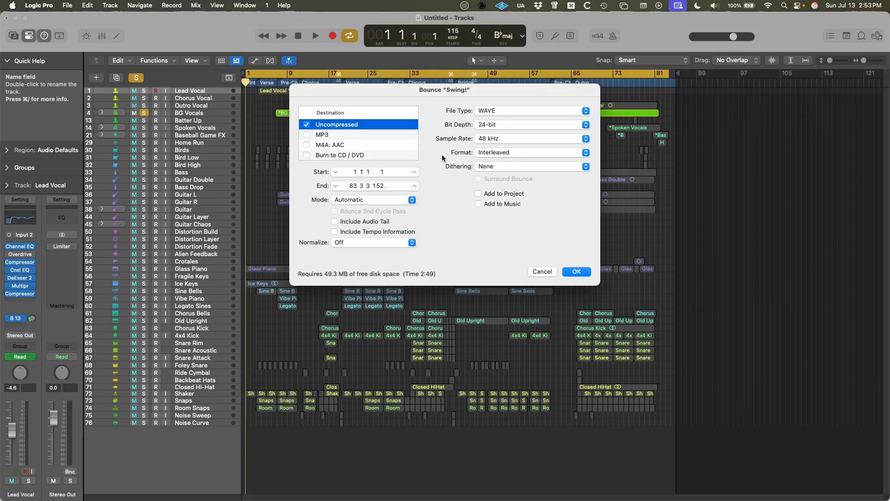
pyautogui.press('Return')
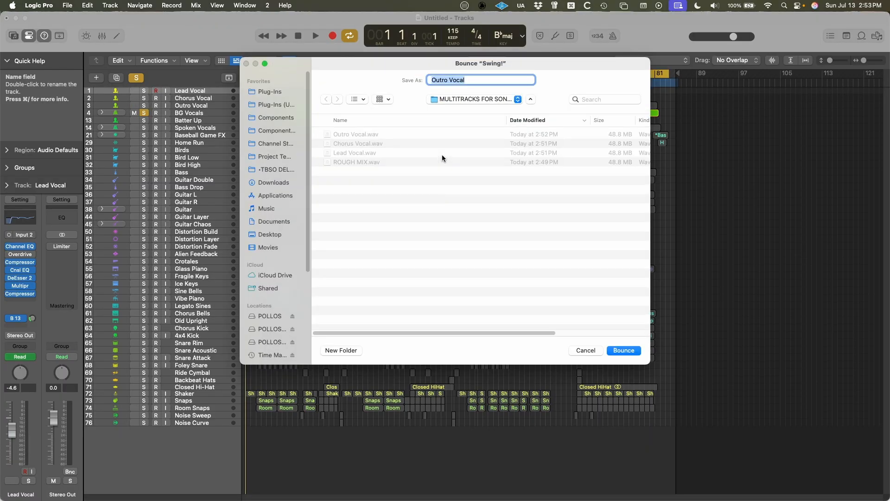
pyautogui.write('BG Vocals')
pyautogui.press('Return')
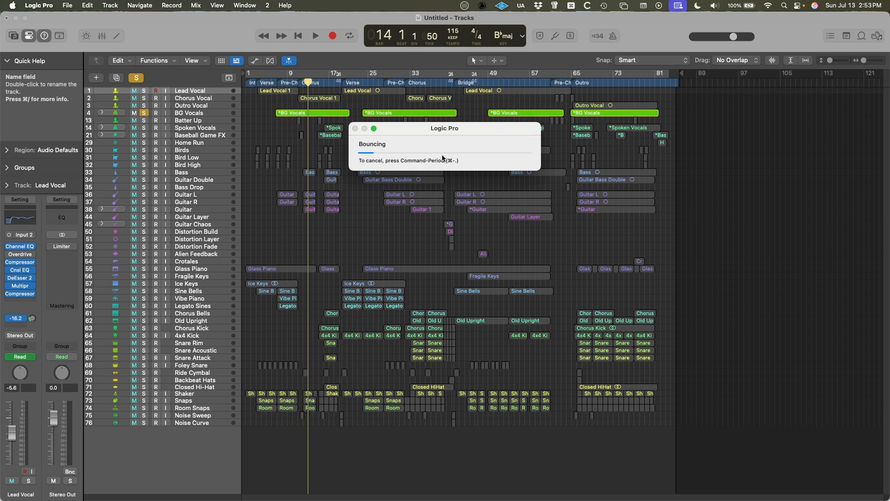
# Solo only the Spoken Vocals stack, check its subtracks, and bounce it into the multitracks folder as Spoken Vocals.
pyautogui.click(144, 128)
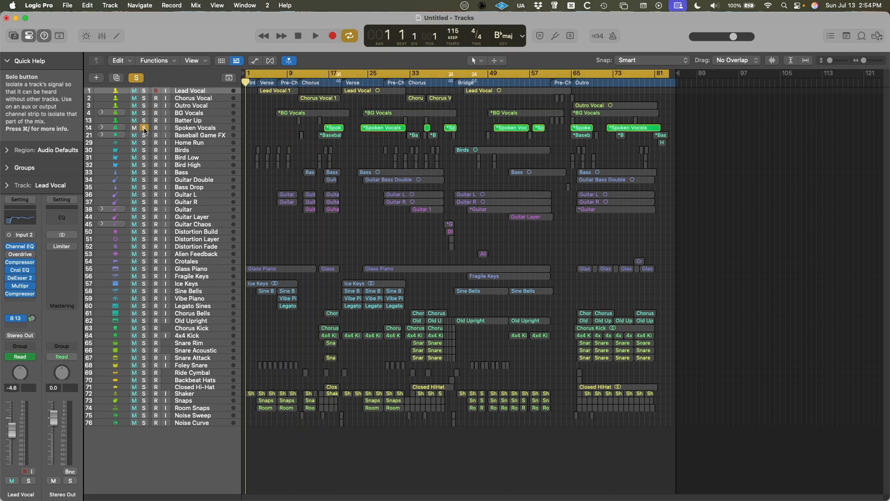
pyautogui.click(102, 127)
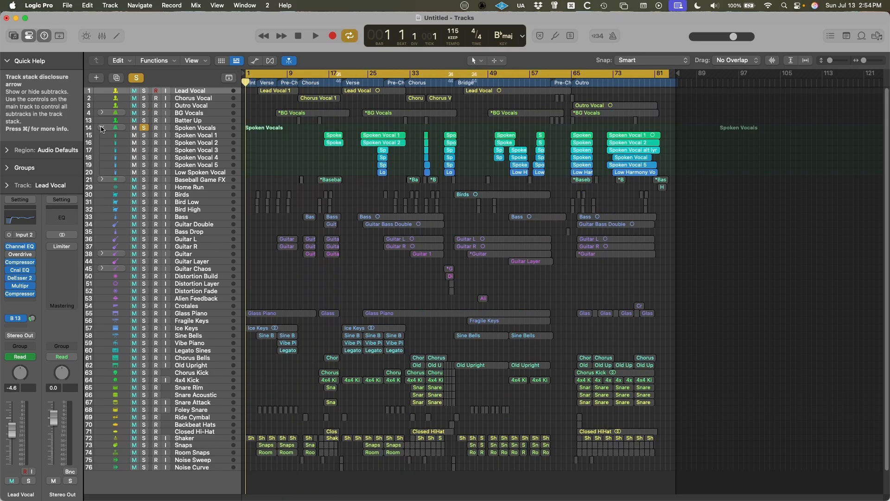
pyautogui.click(101, 128)
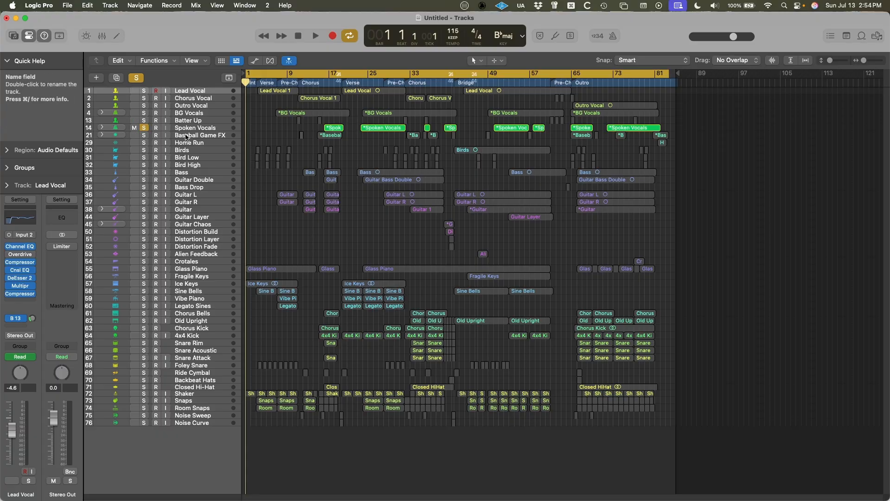
pyautogui.press('super+b')
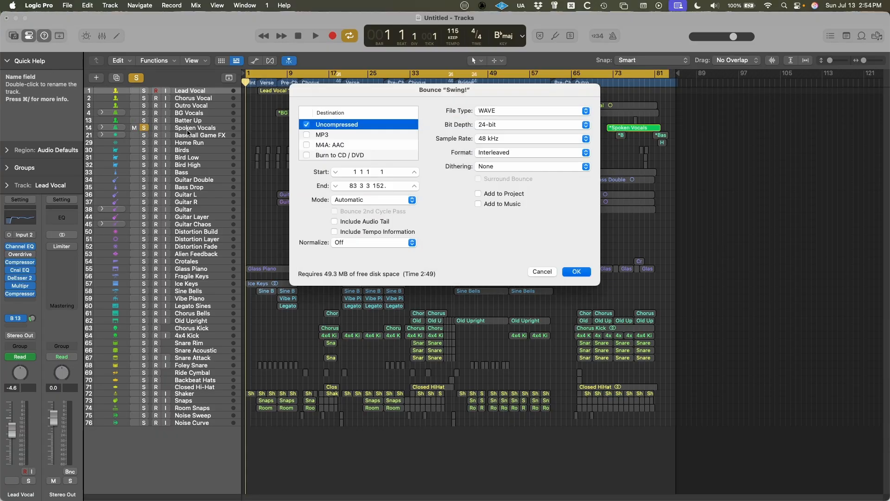
pyautogui.press('Return')
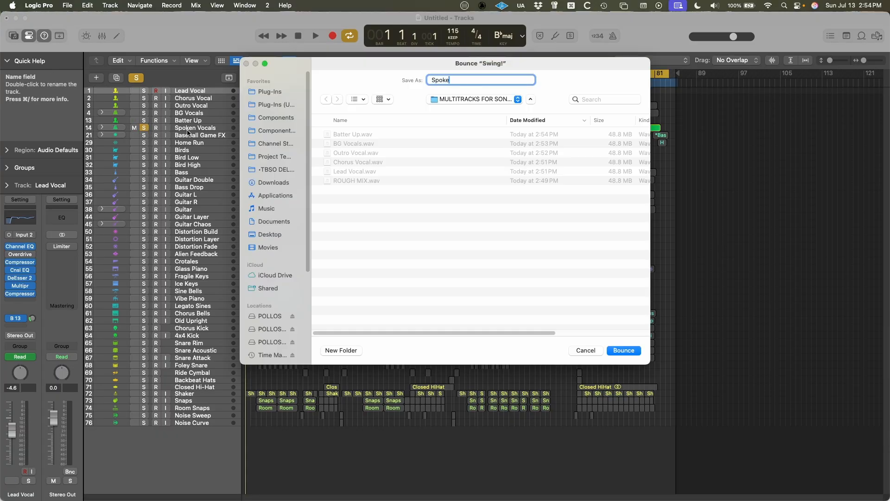
pyautogui.press('Return')
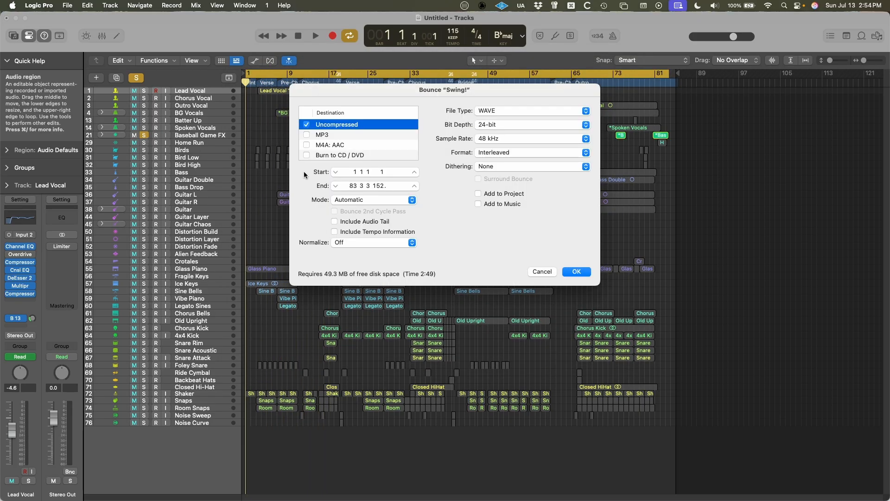
# Bounce the soloed Baseball Game FX stack as a 24-bit, 48 kHz WAVE file named Baseball Game FX.
pyautogui.press('Return')
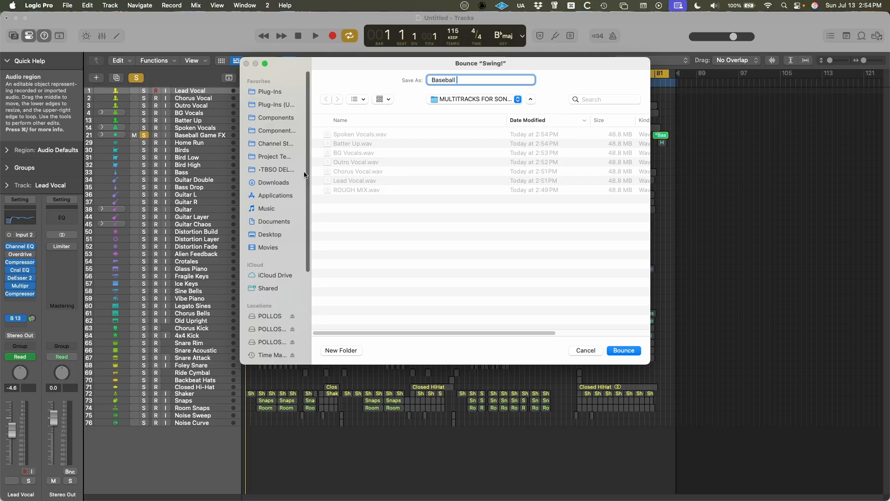
pyautogui.press('Return')
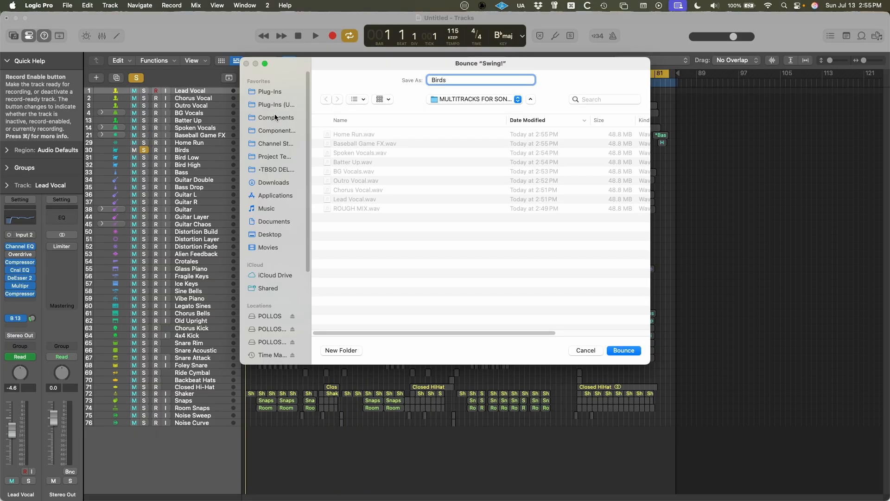
# Cancel the Birds-only bounce and bounce Birds, Bird Low and Bird High soloed together as one file named Birds.
pyautogui.press('Escape')
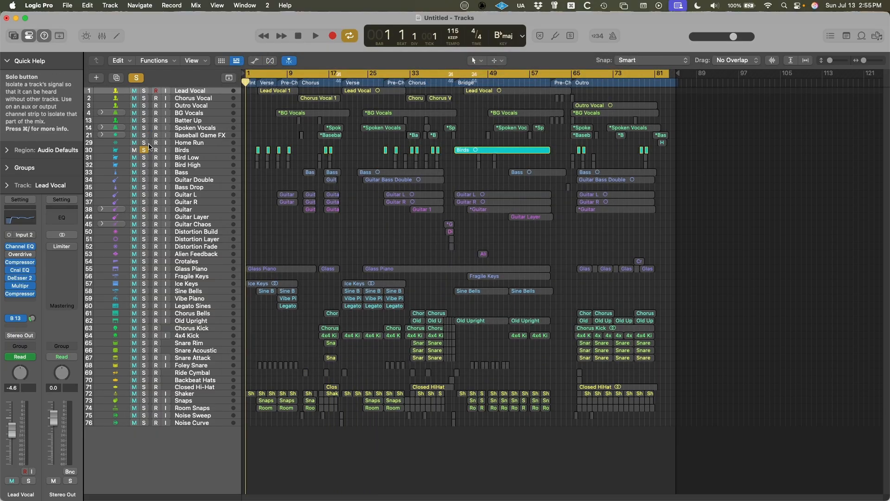
pyautogui.click(144, 150)
pyautogui.click(144, 150)
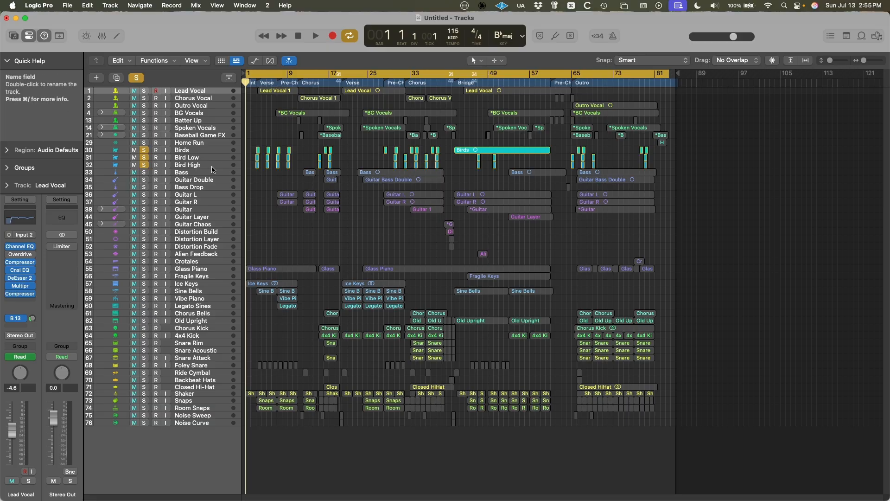
pyautogui.press('super+b')
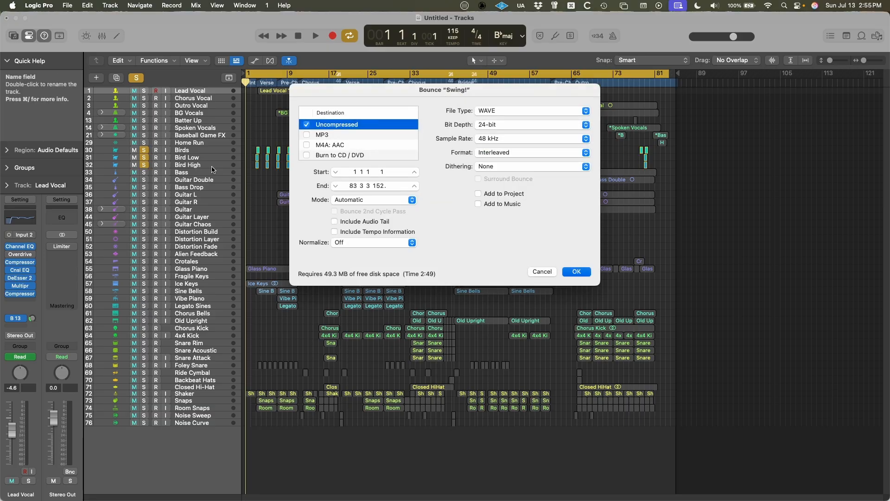
pyautogui.press('Return')
pyautogui.write('Birds')
pyautogui.press('Return')
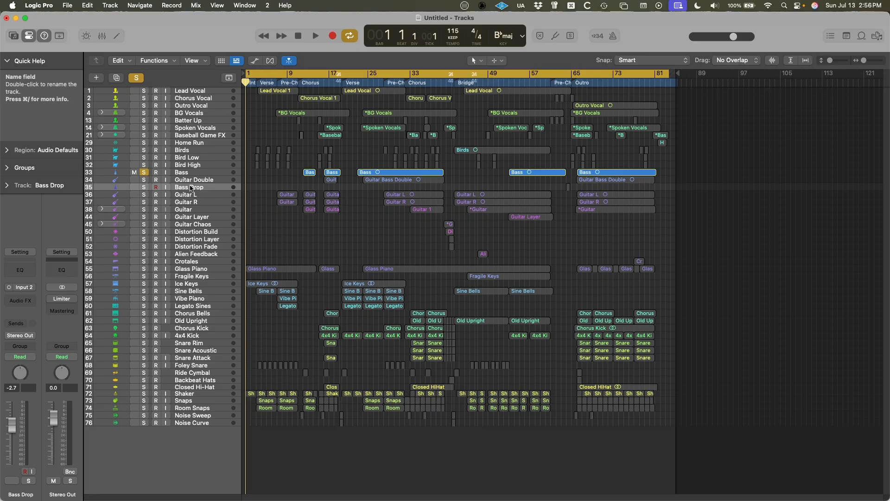
# Move the Bass Drop track directly below Bass and bounce the two soloed tracks together as Bass and Bass Drop.
pyautogui.moveTo(190, 187); pyautogui.dragTo(188, 180)
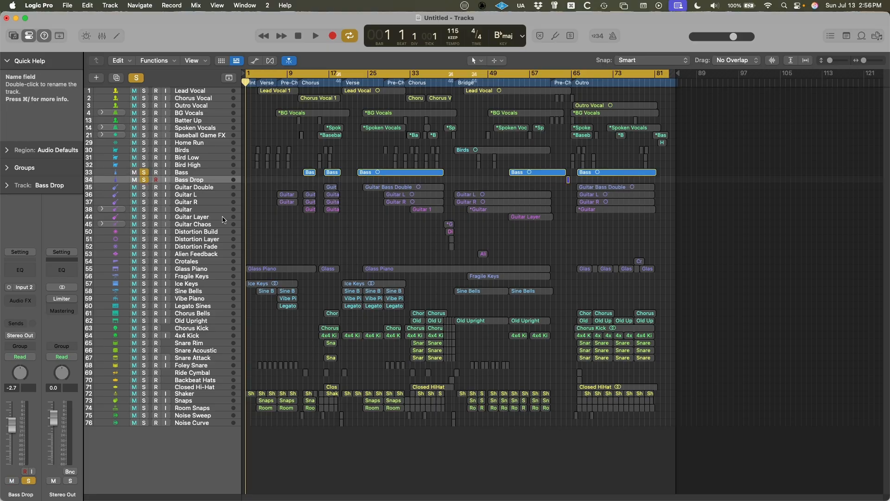
pyautogui.press('super+b')
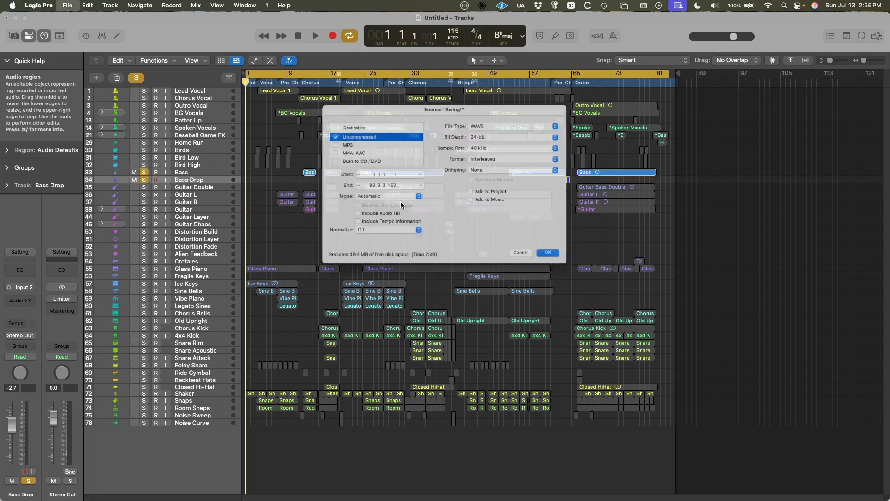
pyautogui.press('Return')
pyautogui.write('Bas')
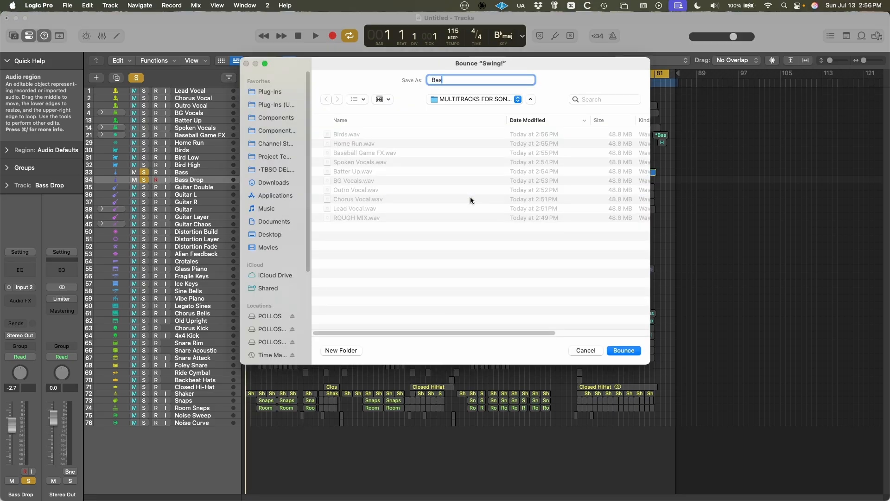
pyautogui.write('s and Bass Drop')
pyautogui.press('Return')
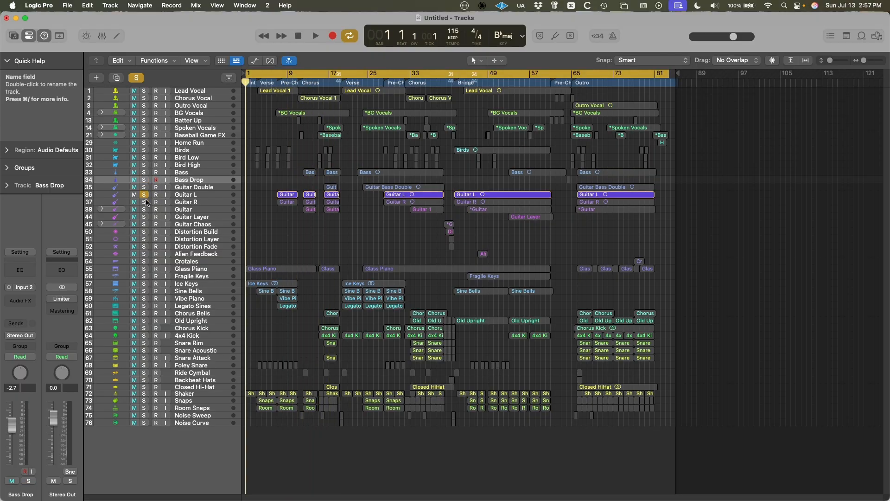
# Solo the Guitar L and Guitar R tracks together and bounce them as Guitar L + R.
pyautogui.click(144, 203)
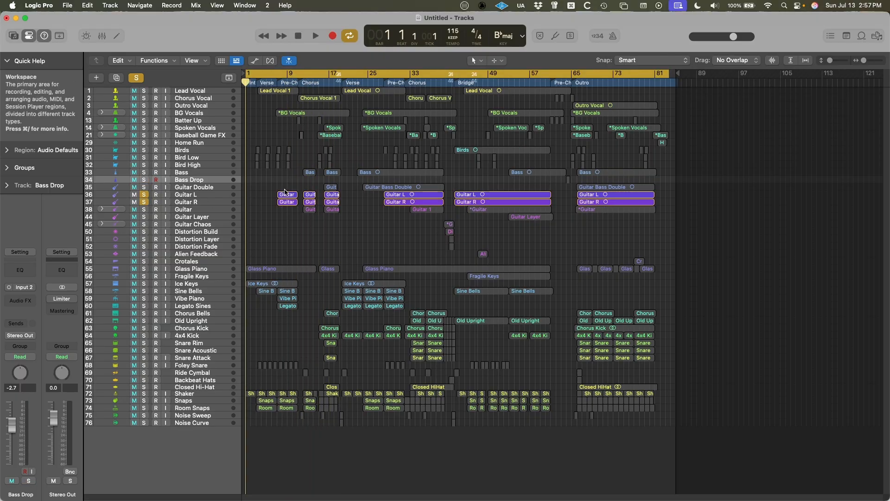
pyautogui.press('super+b')
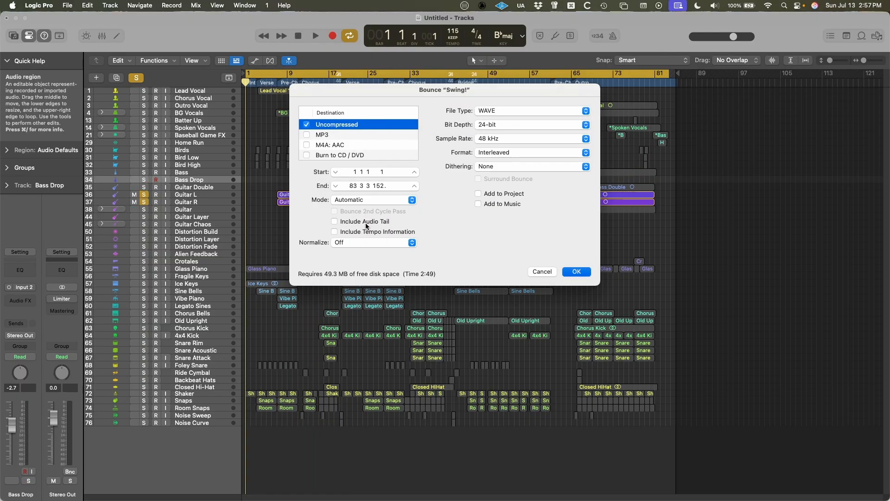
pyautogui.press('Return')
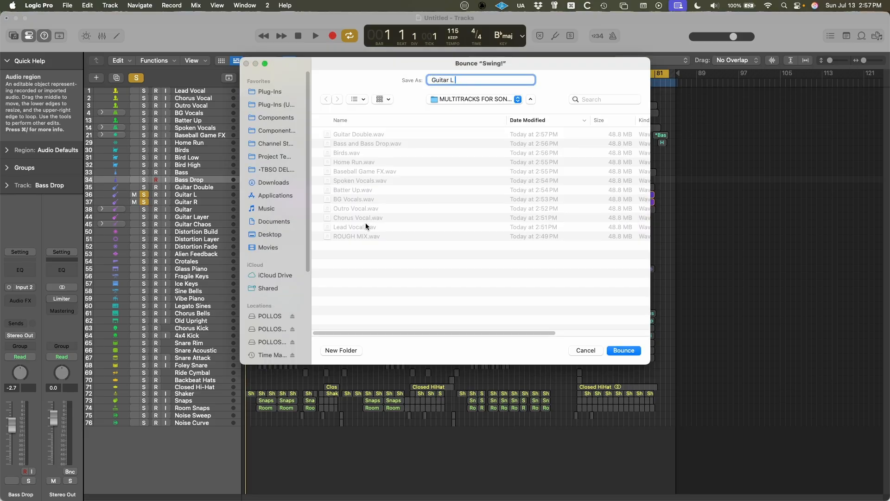
pyautogui.press('Return')
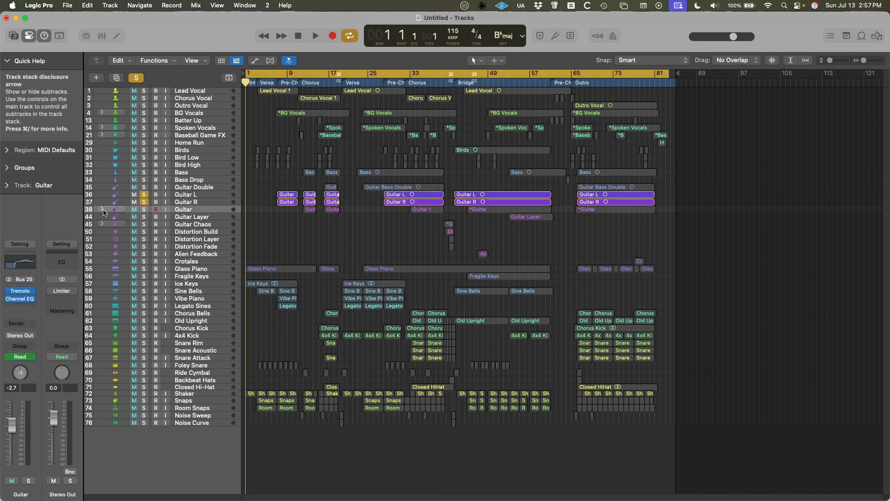
# Check the subtracks of the Guitar stack, solo only that stack, and bounce it as Guitar Stack.
pyautogui.click(102, 210)
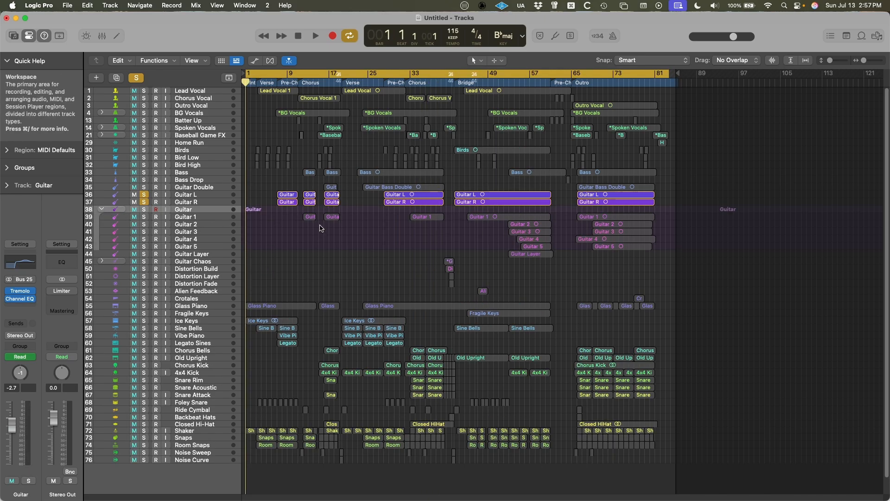
pyautogui.click(101, 209)
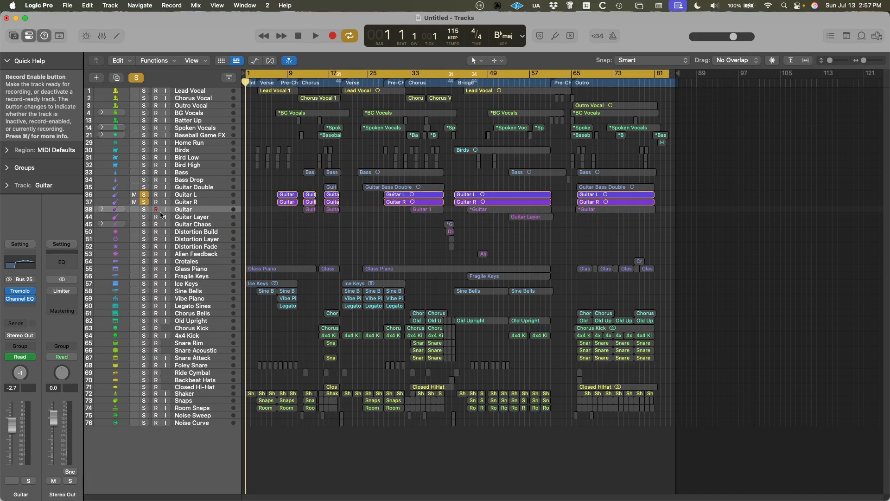
pyautogui.click(145, 209)
pyautogui.press('super+b')
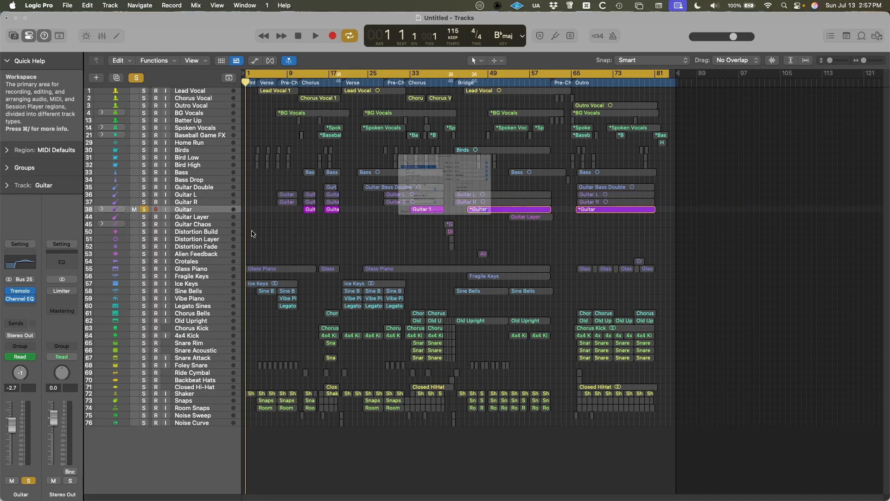
pyautogui.press('Return')
pyautogui.write('Guitar Stack')
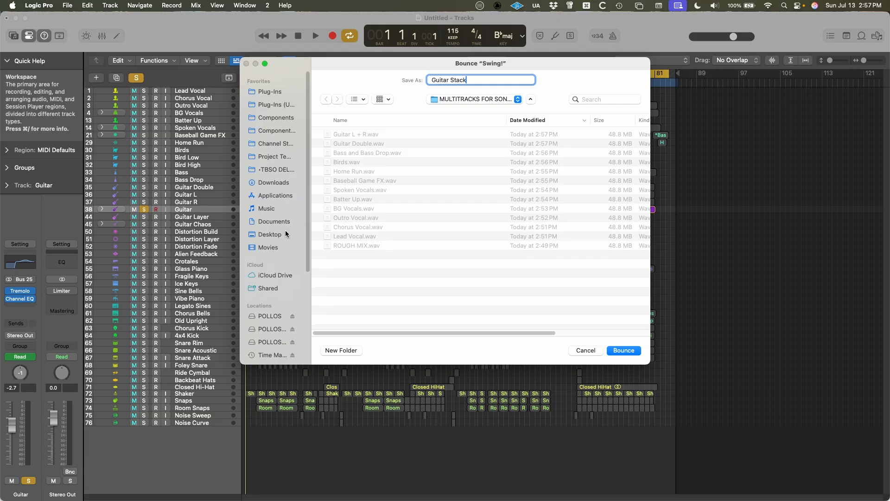
pyautogui.press('Return')
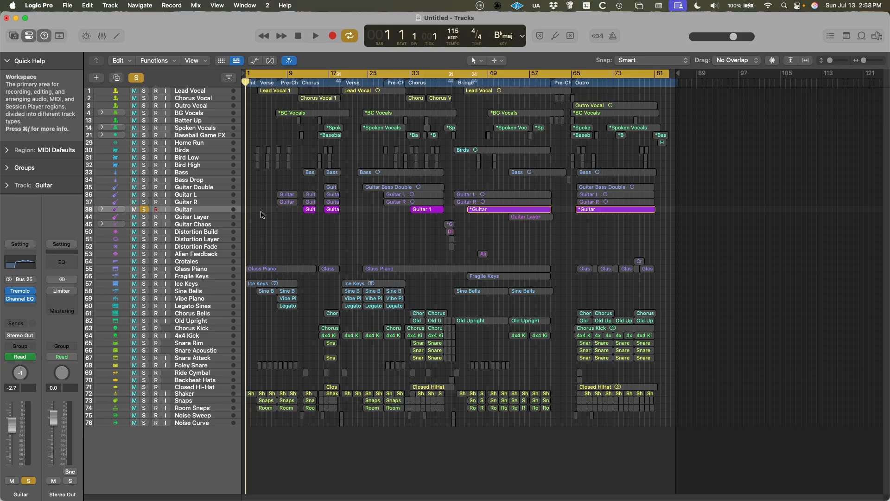
# Solo only Guitar Layer and the Guitar Chaos stack, and move Guitar Chaos directly above Guitar Layer.
pyautogui.press('c')
pyautogui.press('c')
pyautogui.click(212, 219)
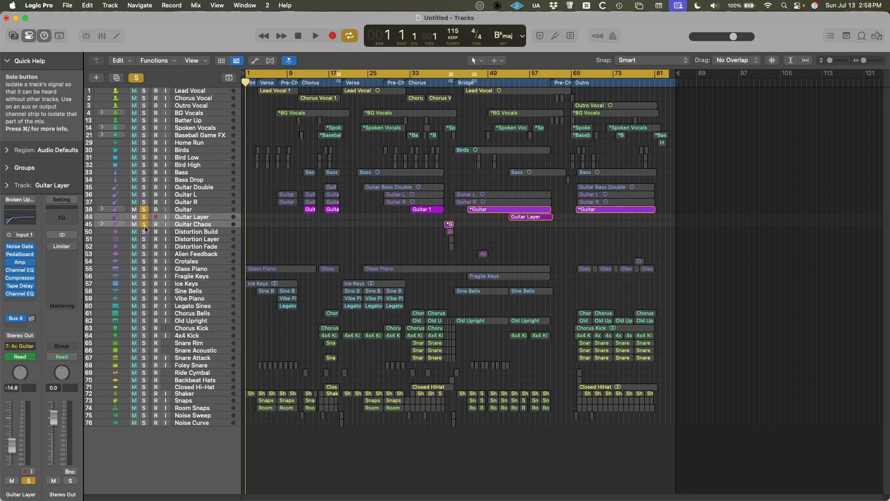
pyautogui.click(144, 210)
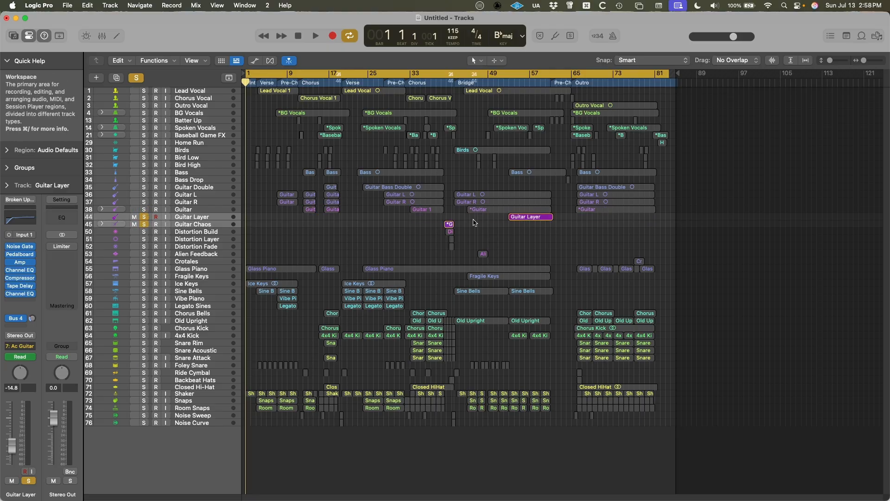
pyautogui.scroll(3, 480, 248)
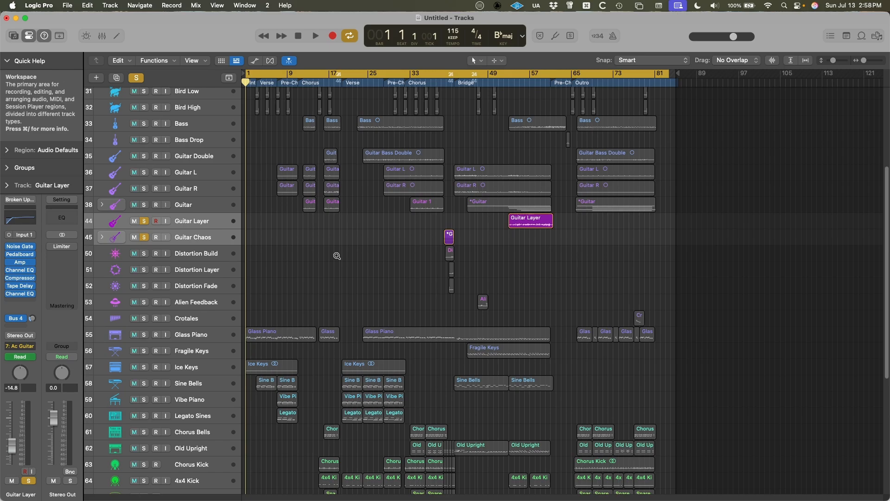
pyautogui.moveTo(191, 237); pyautogui.dragTo(187, 220)
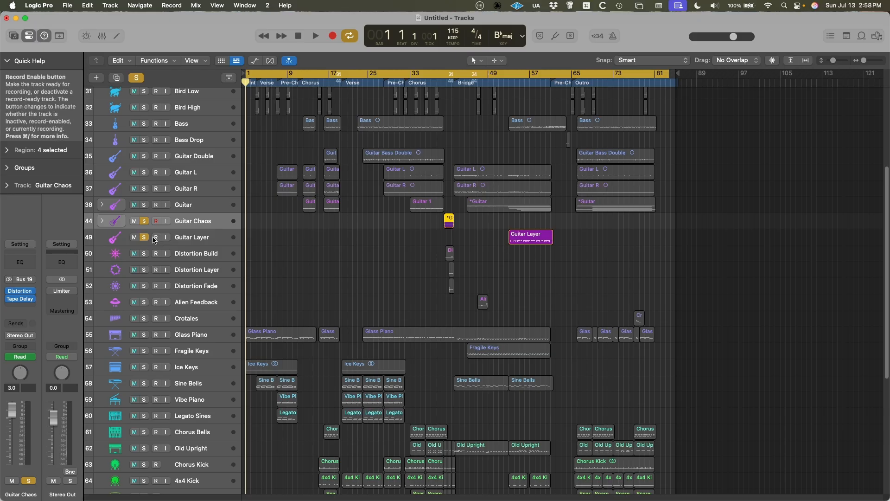
# Select the soloed Guitar Chaos stack and Guitar Layer track and bounce them together as Guitar Chaos + Layer.
pyautogui.click(103, 225)
pyautogui.click(102, 225)
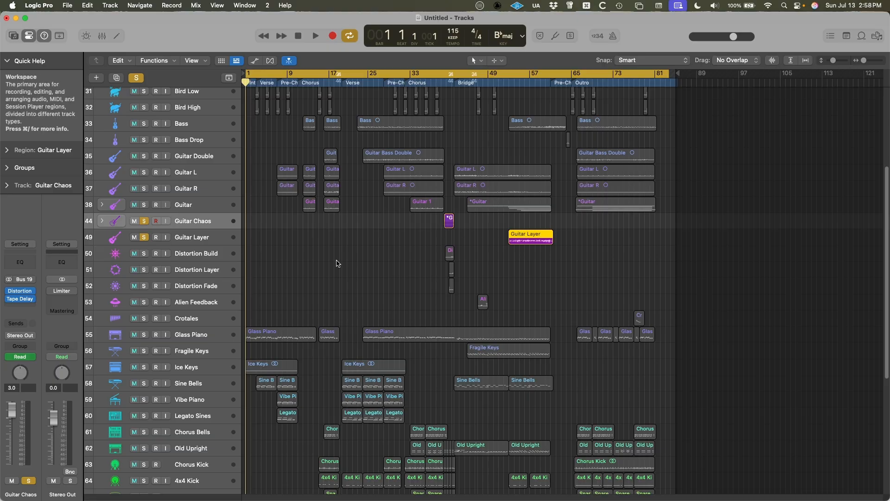
pyautogui.click(249, 242)
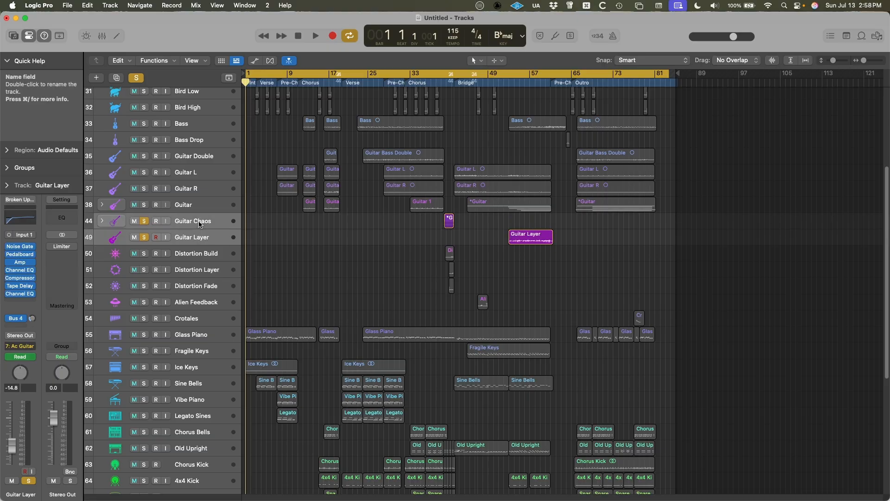
pyautogui.press('super+b')
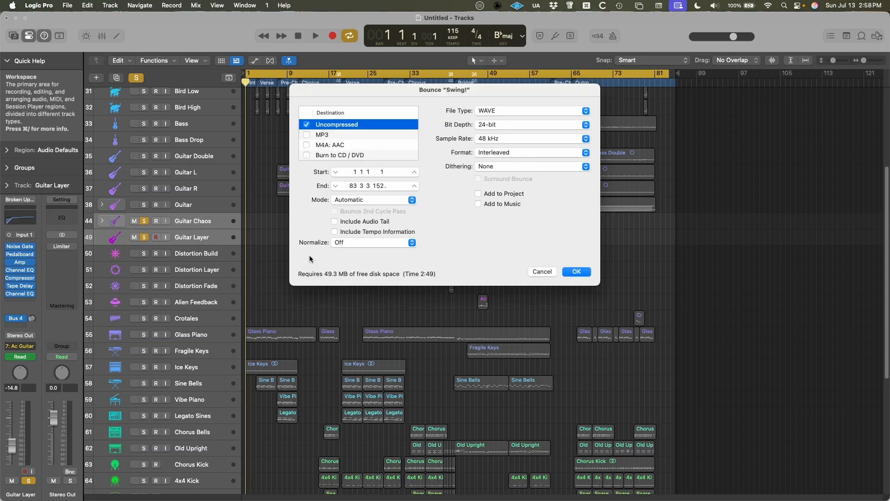
pyautogui.press('Return')
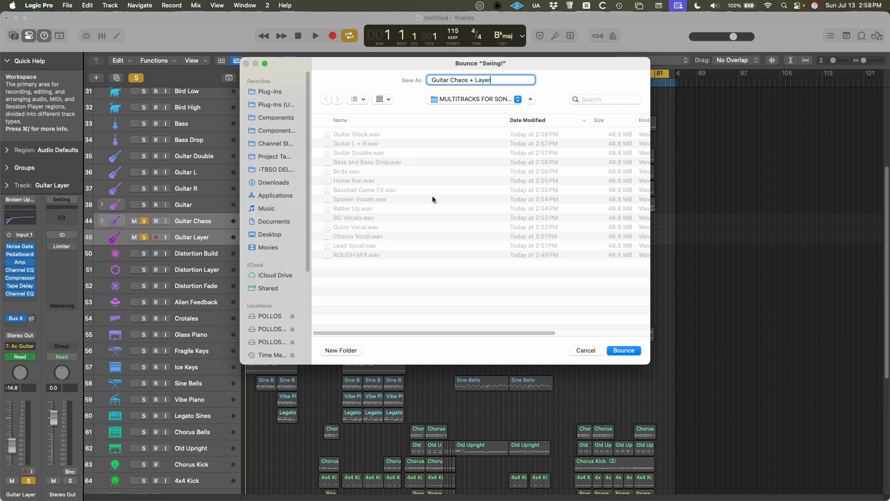
pyautogui.press('Return')
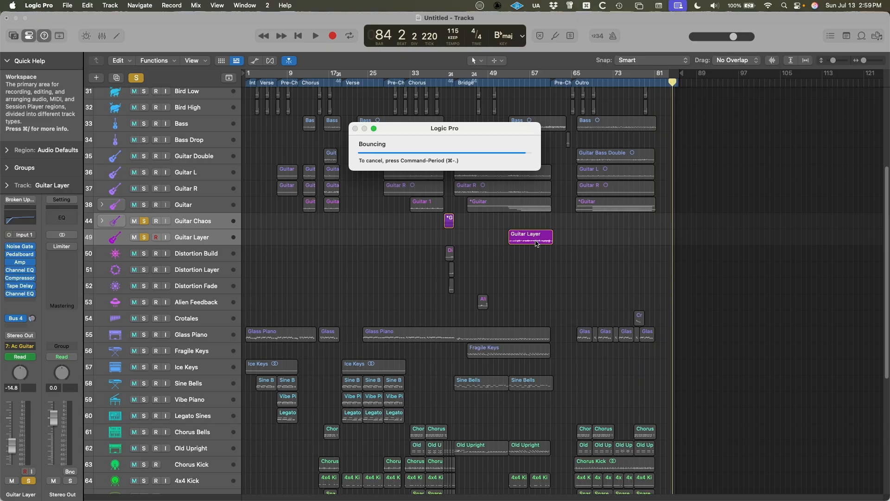
# Clear the guitar solos and solo Distortion Build, Distortion Layer and Distortion Fade together.
pyautogui.press('s')
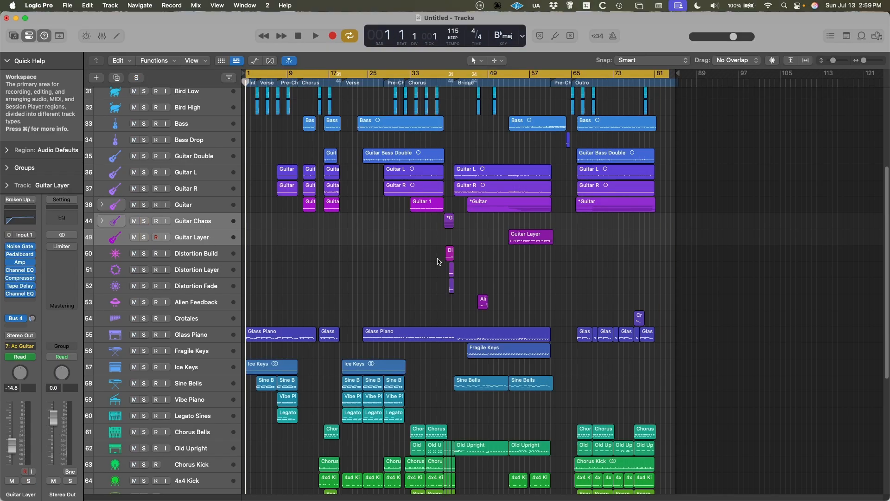
pyautogui.click(182, 254)
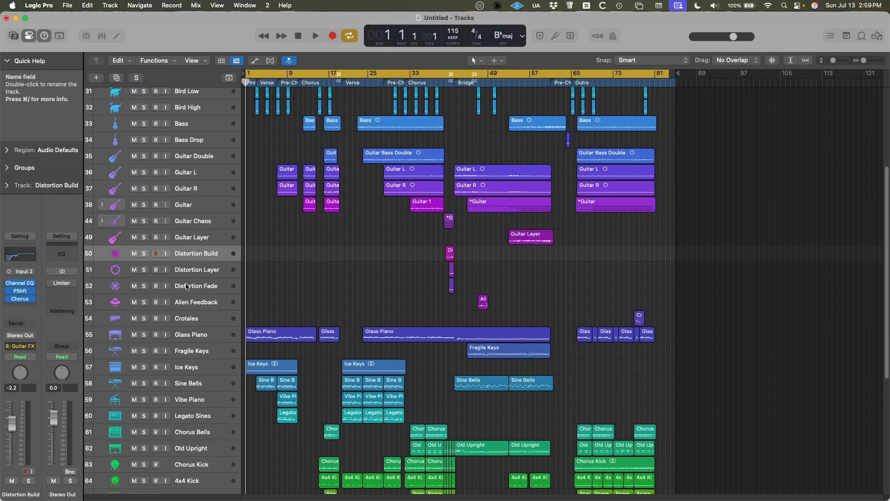
pyautogui.keyDown('shift'); pyautogui.click(187, 286); pyautogui.keyUp('shift')
pyautogui.press('s')
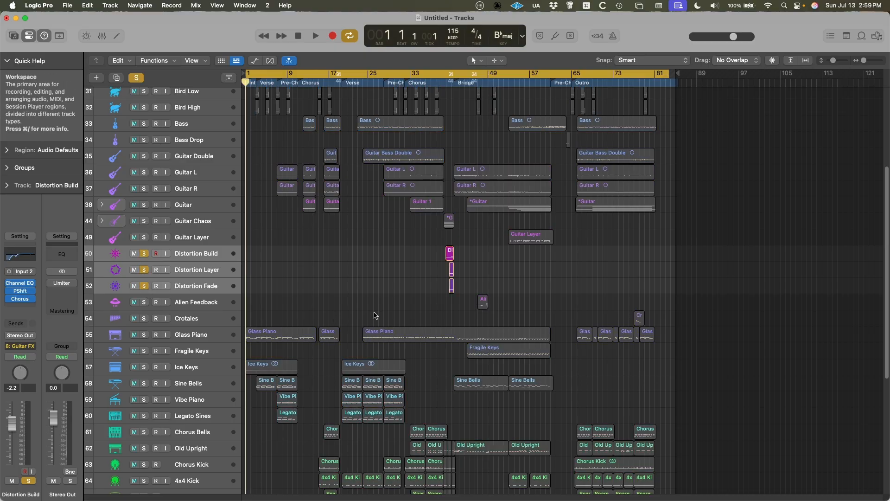
pyautogui.press('super+b')
pyautogui.press('Return')
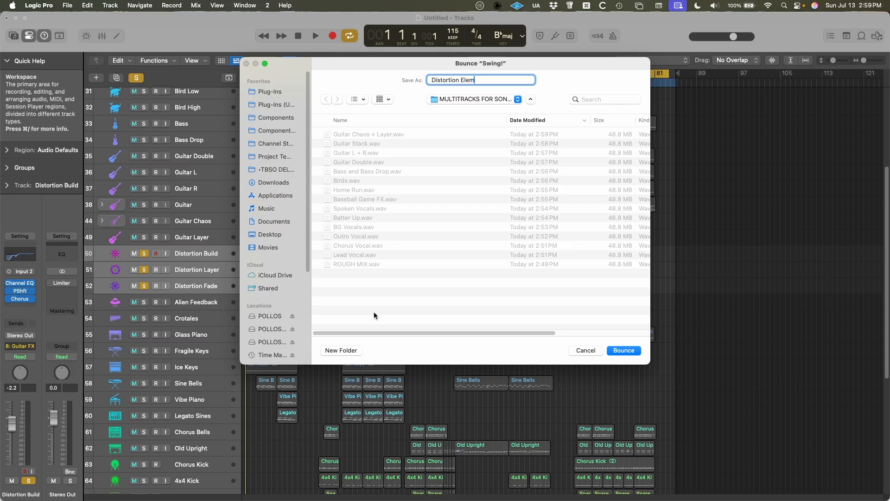
pyautogui.press('Return')
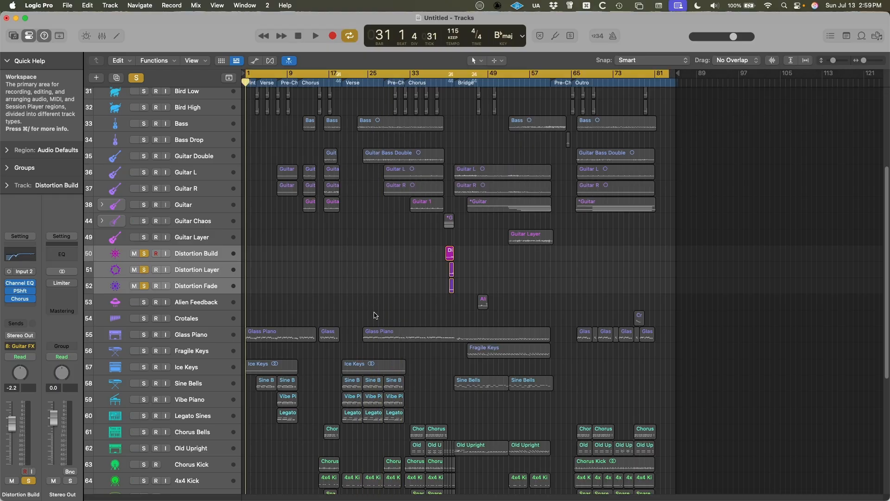
# Add the Alien Feedback track to the soloed distortion tracks.
pyautogui.click(205, 304)
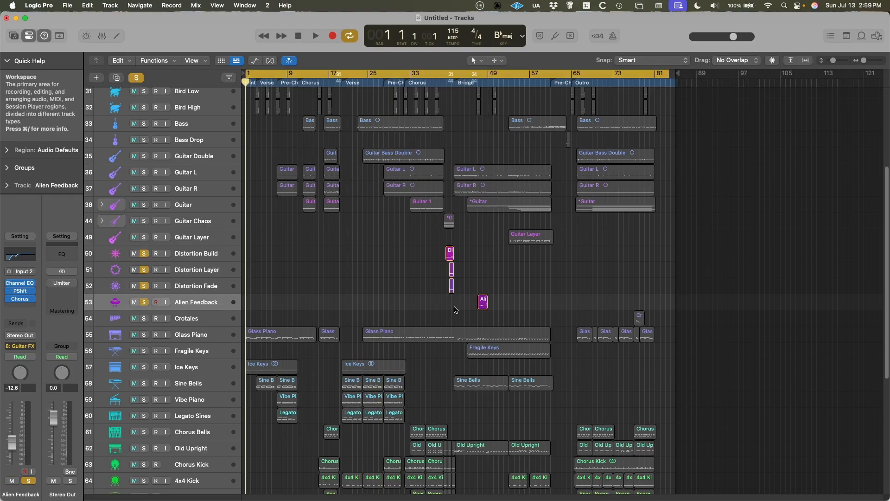
pyautogui.keyDown('shift'); pyautogui.click(209, 254); pyautogui.keyUp('shift')
pyautogui.press('cmd+b')
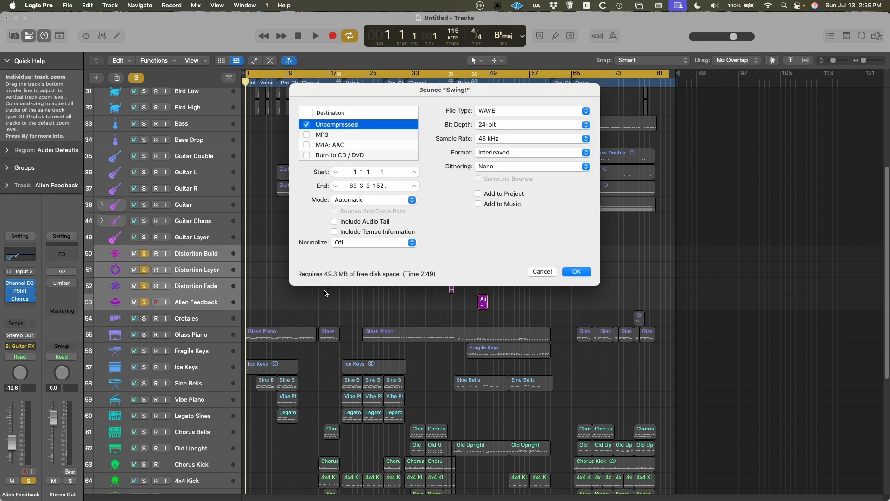
pyautogui.press('Return')
pyautogui.write('D')
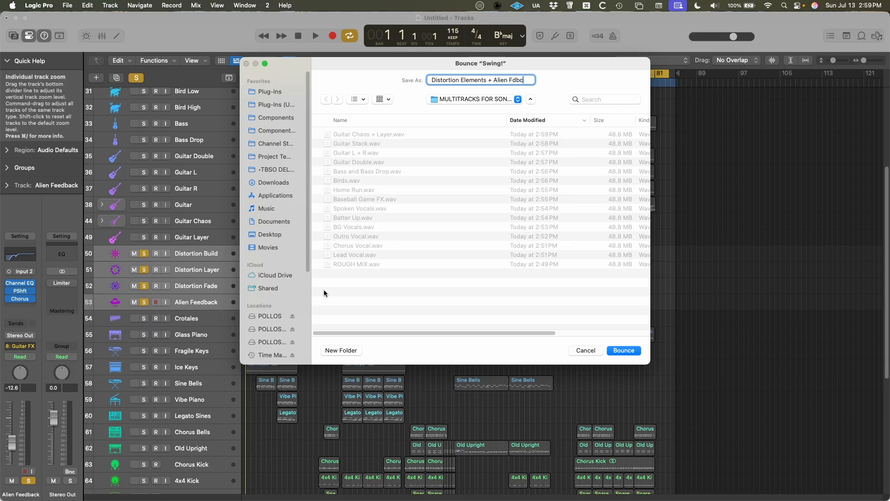
pyautogui.press('Return')
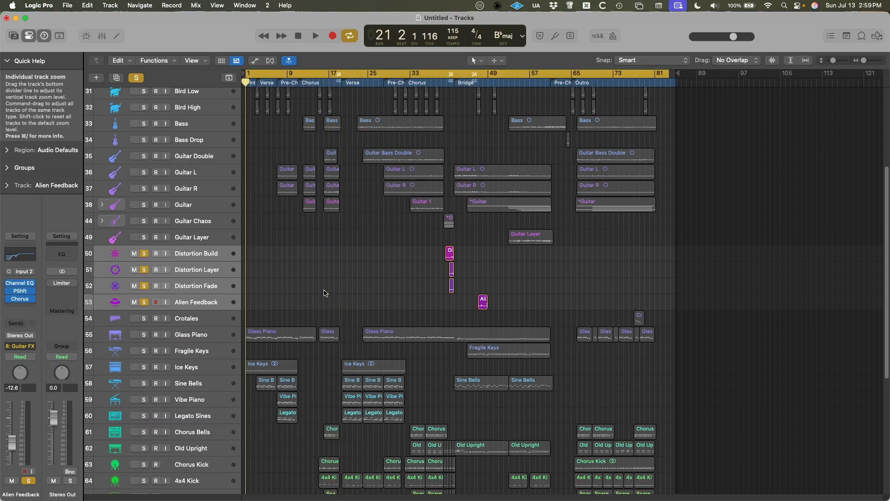
# Add Crotales to the soloed distortion and Alien Feedback tracks and bounce all five together as Dist + Alien Fdbck + Crotales.
pyautogui.click(188, 322)
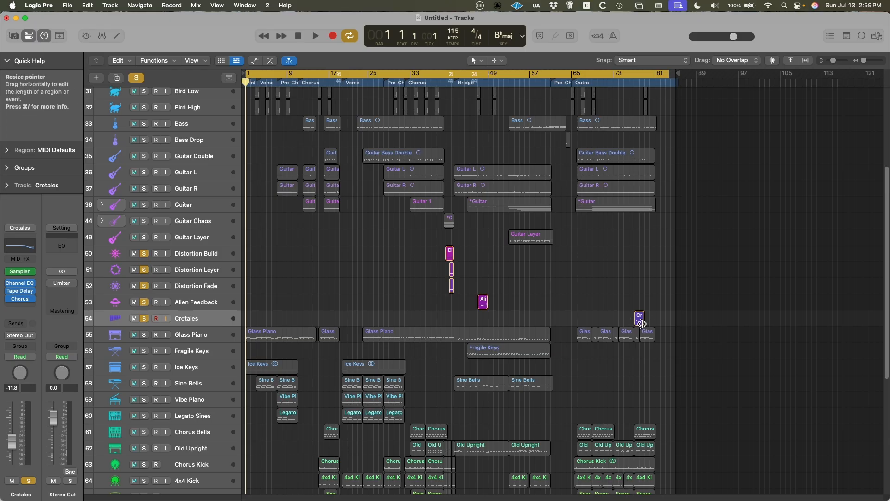
pyautogui.click(205, 255)
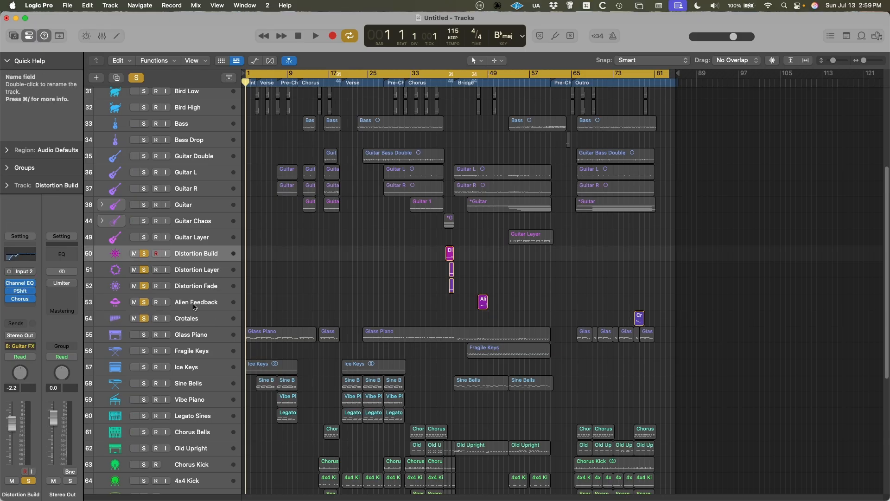
pyautogui.keyDown('shift'); pyautogui.click(192, 319); pyautogui.keyUp('shift')
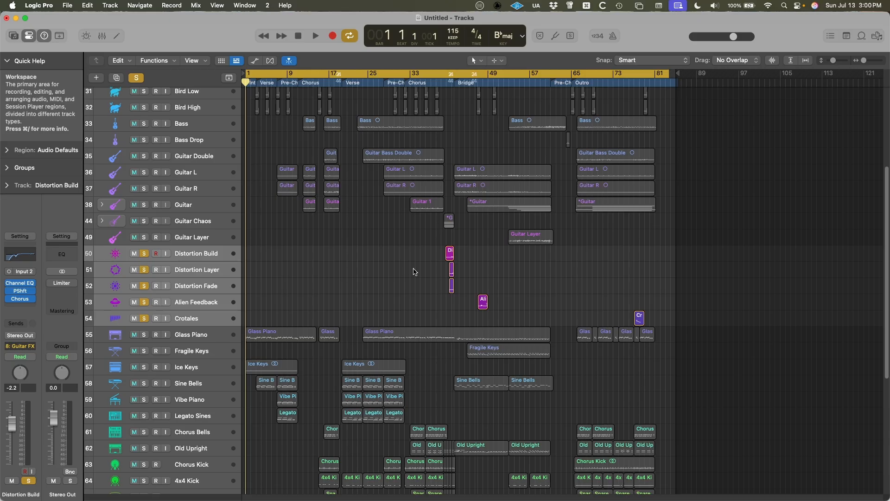
pyautogui.press('super+b')
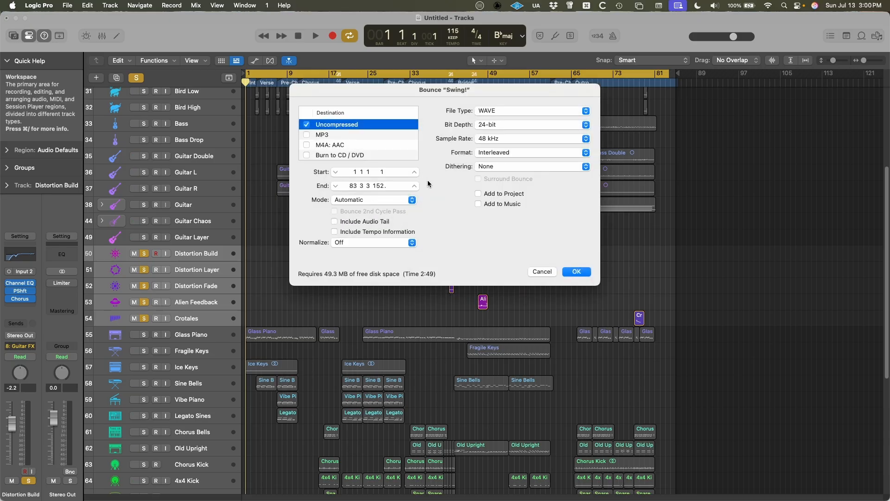
pyautogui.press('Return')
pyautogui.write('Dis')
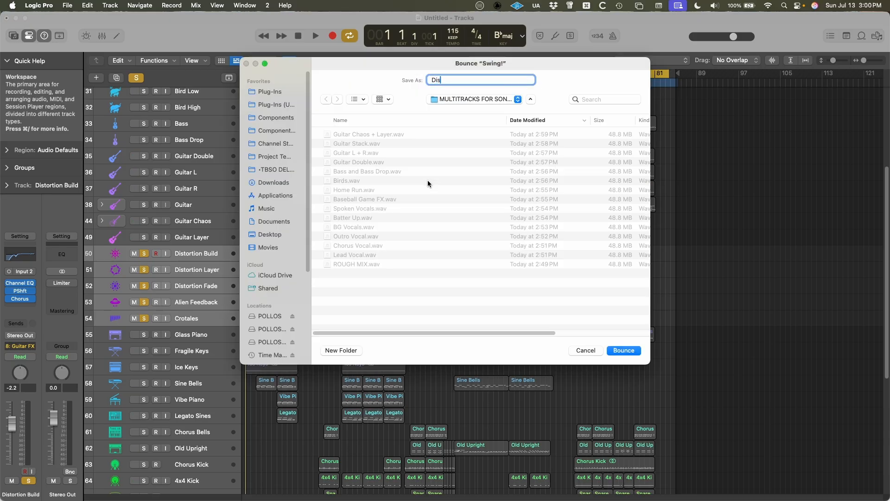
pyautogui.write('to')
pyautogui.press('BackSpace')
pyautogui.write('+ Alien Fdbck + Crotales')
pyautogui.press('Return')
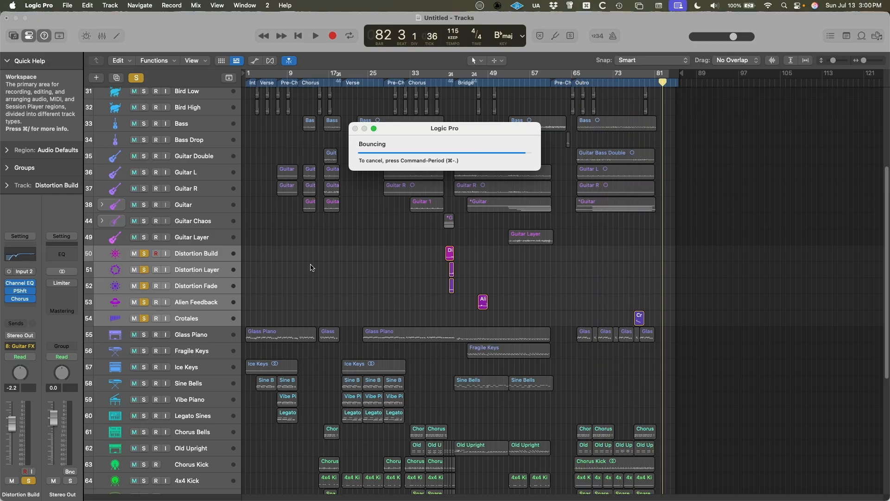
# Solo only the Glass Piano track and bounce it as Glass Piano.
pyautogui.scroll(-5, 336, 347)
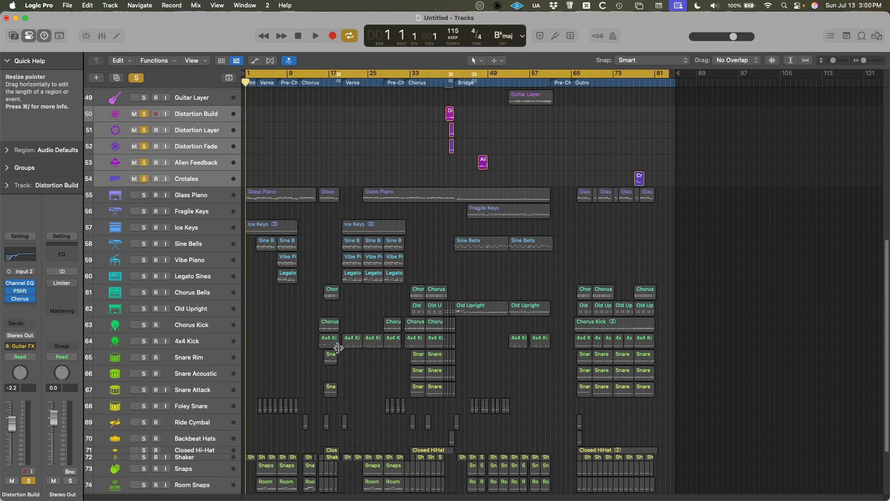
pyautogui.press('super+Up')
pyautogui.press('super+Up')
pyautogui.press('super+Up')
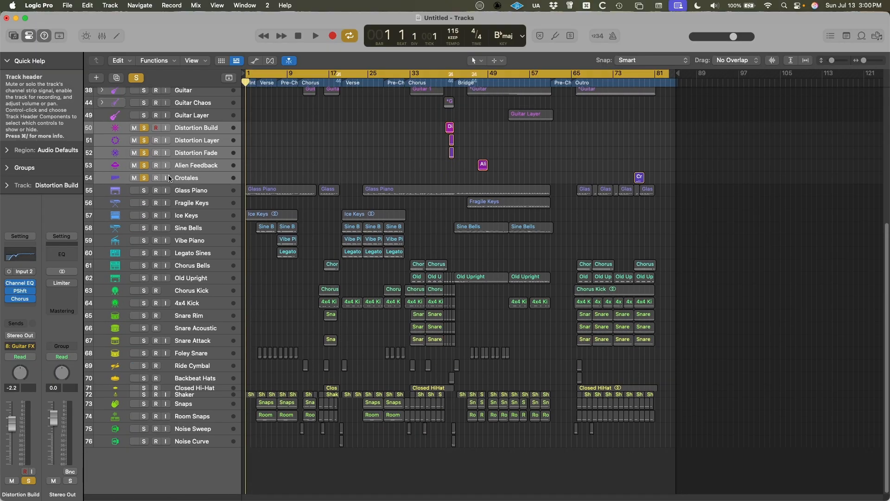
pyautogui.click(191, 191)
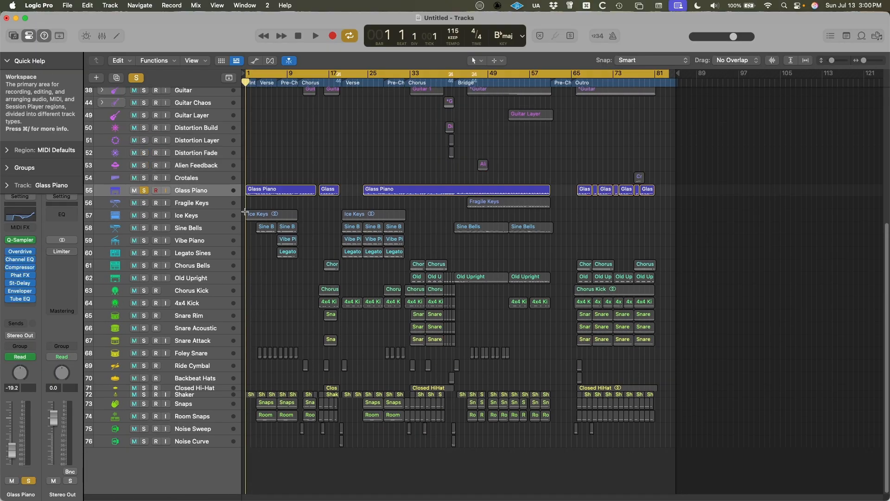
pyautogui.press('super+b')
pyautogui.press('Return')
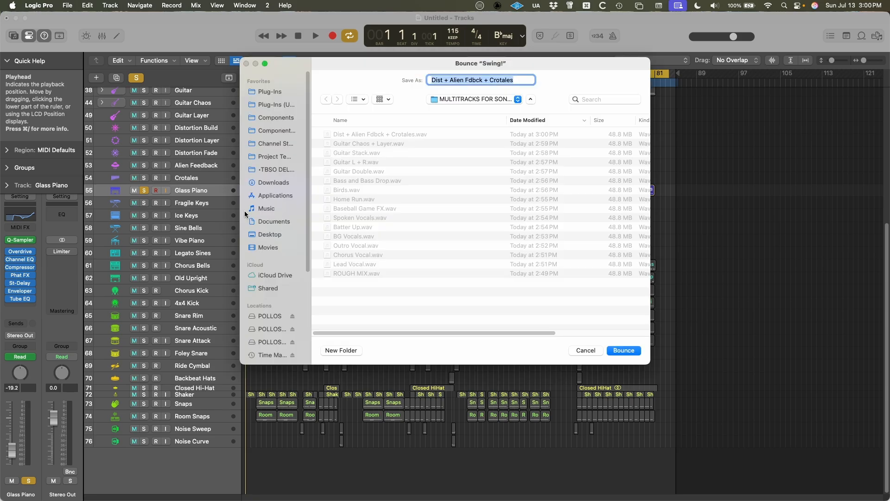
pyautogui.write('Glass Pia')
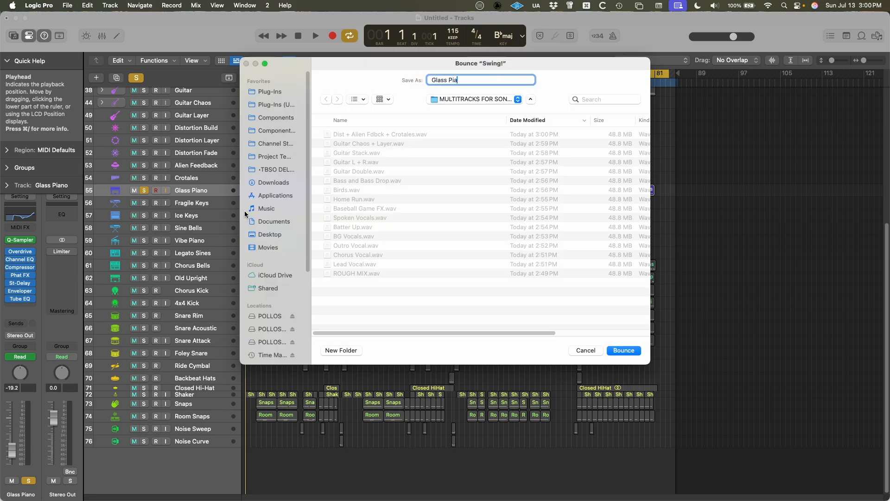
pyautogui.write('no')
pyautogui.press('Return')
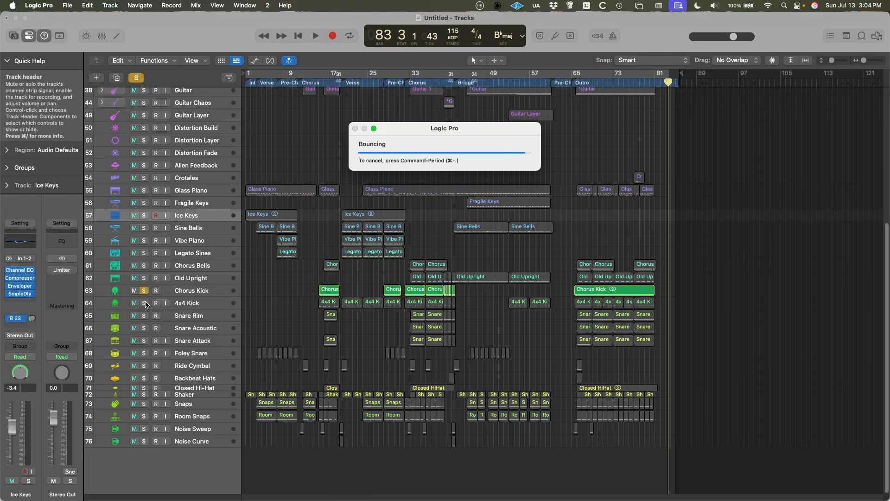
# Solo only the 4x4 Kick track and bounce it as 4x4 Kick.
pyautogui.click(145, 303)
pyautogui.press('super+b')
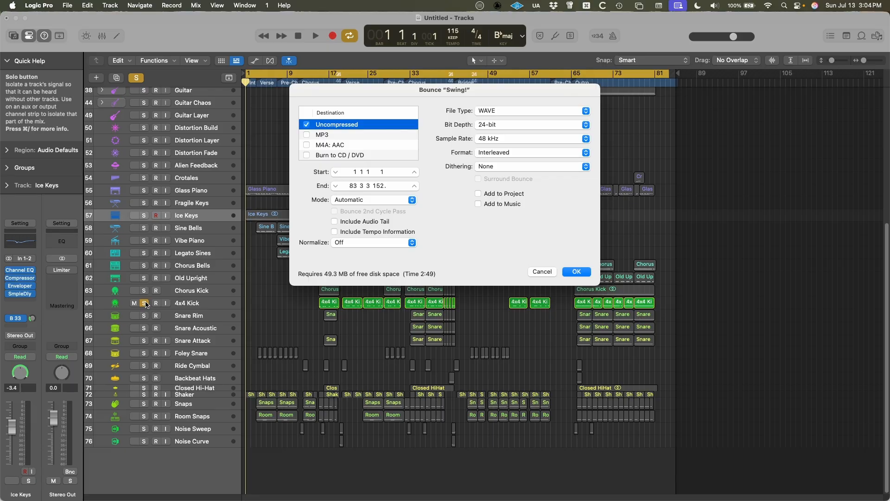
pyautogui.press('Return')
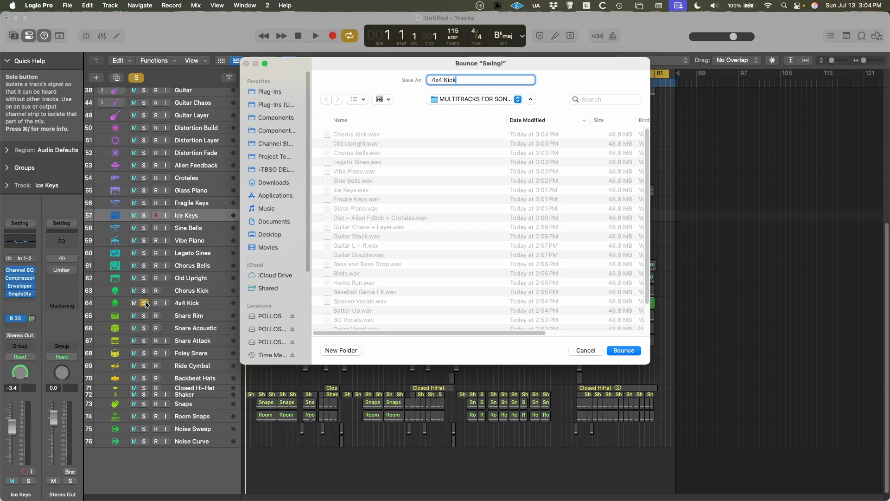
pyautogui.press('Return')
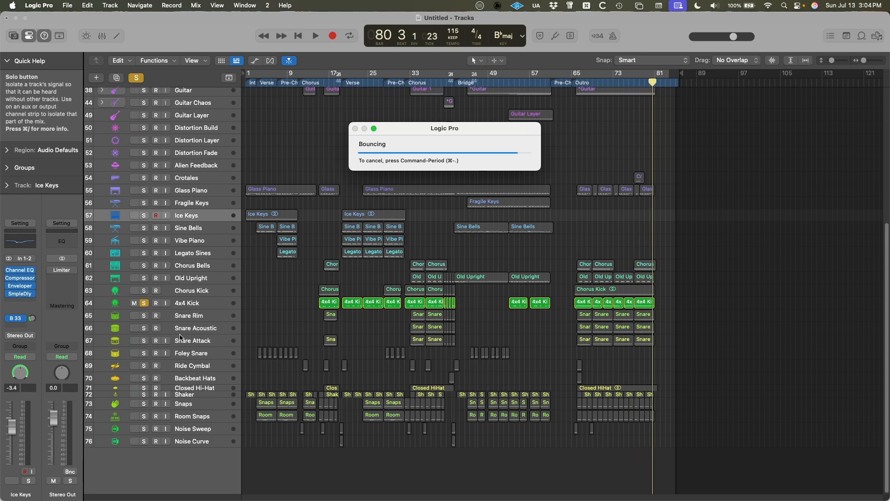
# Solo only the Snare Rim, Snare Acoustic and Snare Attack tracks and bounce them together as Snare.
pyautogui.keyDown('alt'); pyautogui.click(144, 328); pyautogui.keyUp('alt')
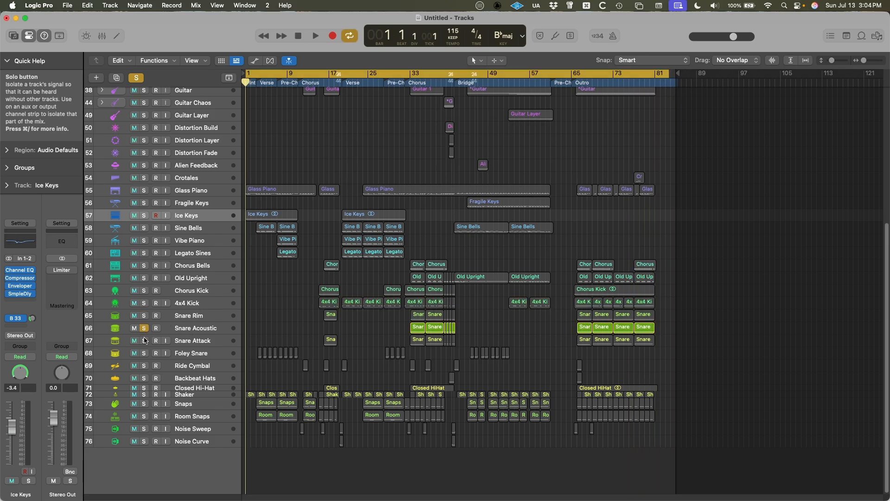
pyautogui.click(145, 316)
pyautogui.click(144, 341)
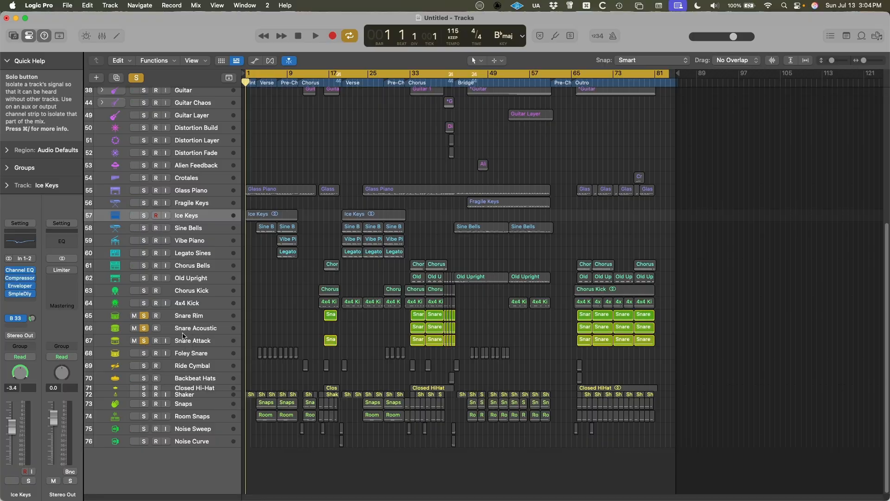
pyautogui.press('super+b')
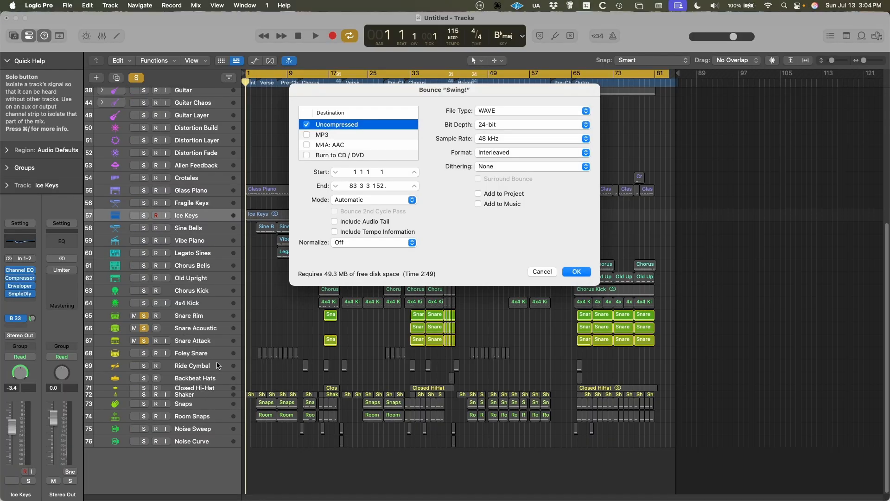
pyautogui.press('Return')
pyautogui.write('Snare')
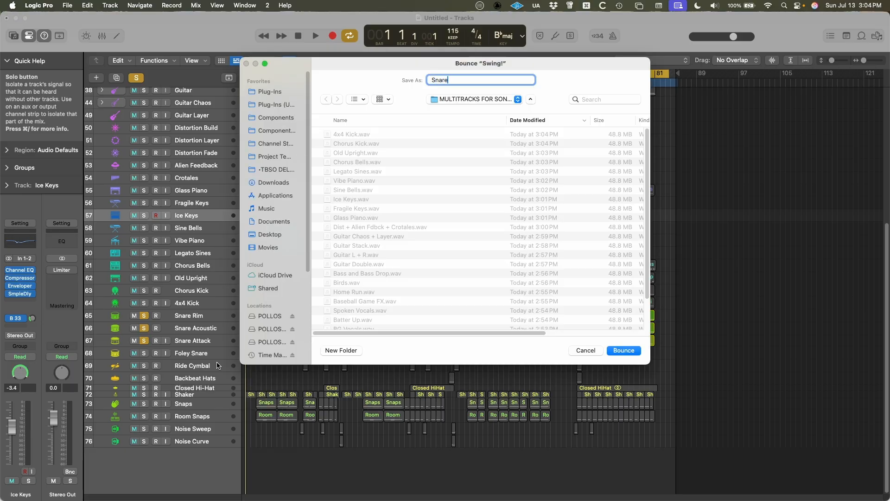
pyautogui.press('Return')
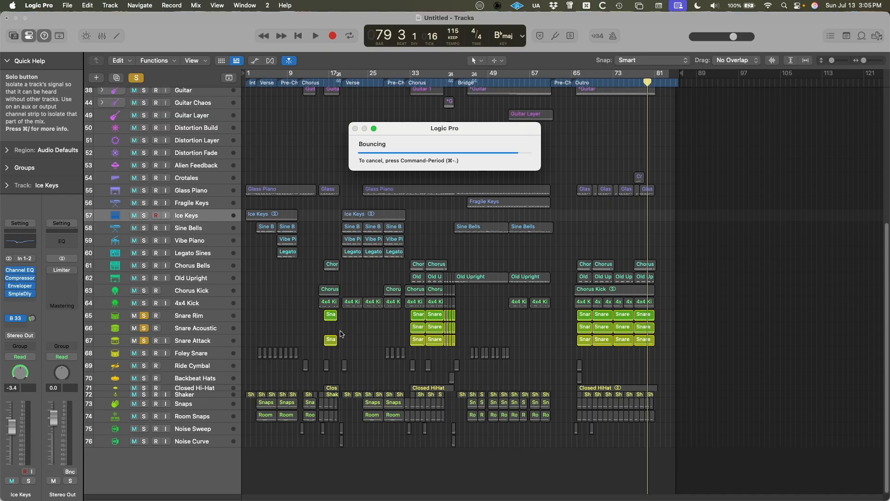
# Solo only the Foley Snare track and bounce it as Foley Snare.
pyautogui.keyDown('alt'); pyautogui.click(143, 353); pyautogui.keyUp('alt')
pyautogui.press('super+b')
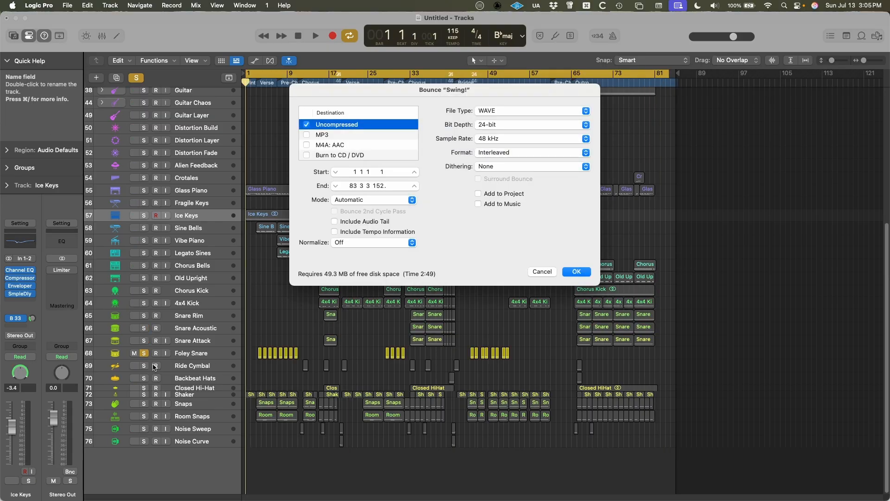
pyautogui.press('Return')
pyautogui.write('Foley S')
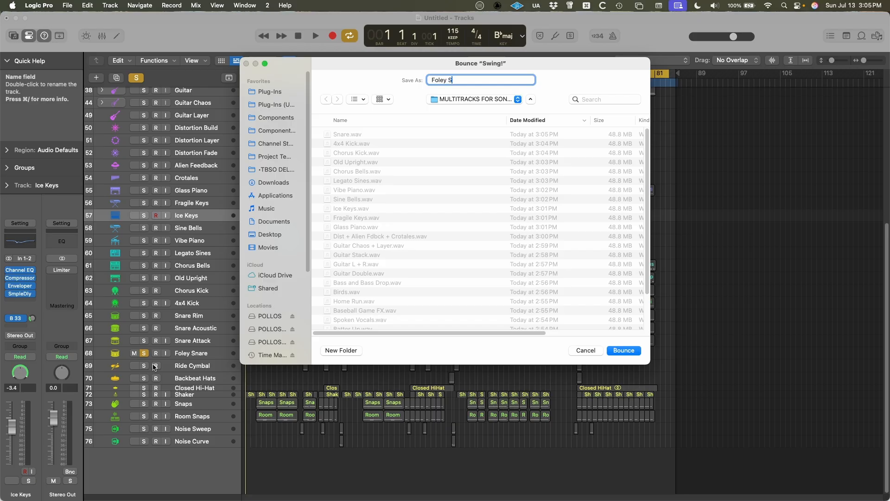
pyautogui.press('Return')
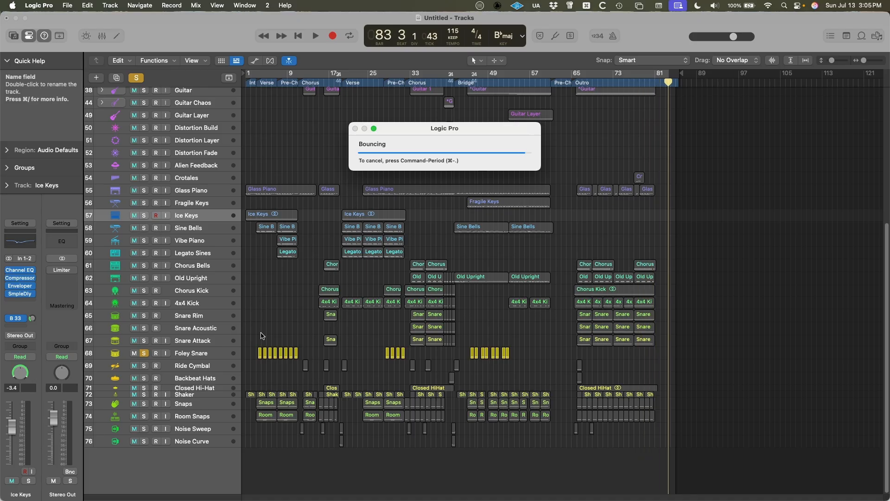
# Solo only the Ride Cymbal track and bounce it as Ride Cymbal.
pyautogui.click(145, 366)
pyautogui.press('super+b')
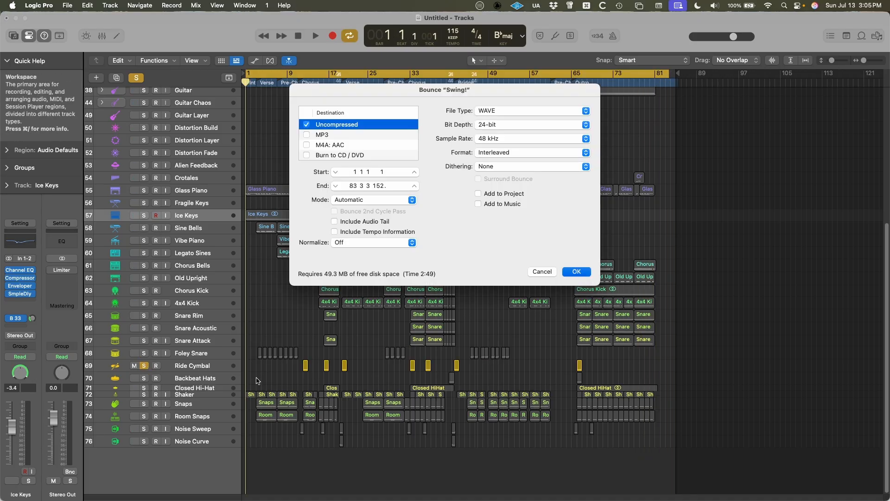
pyautogui.press('Return')
pyautogui.write('Ride Cymbal')
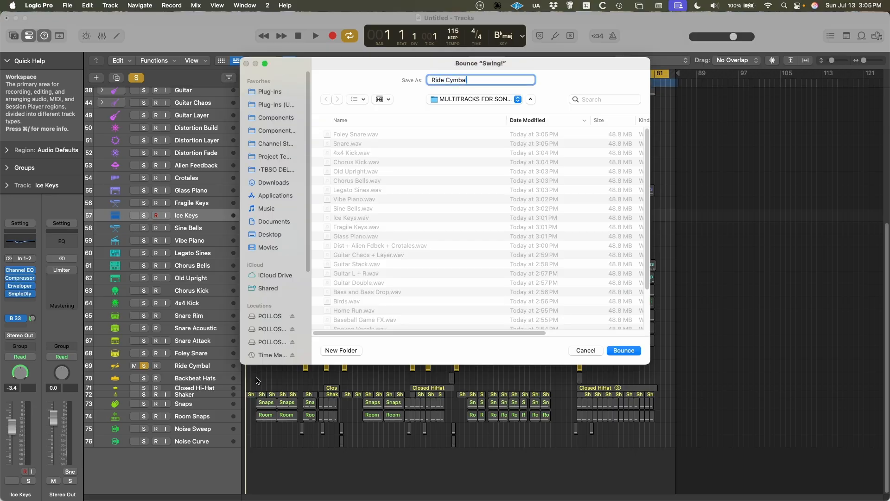
pyautogui.press('Return')
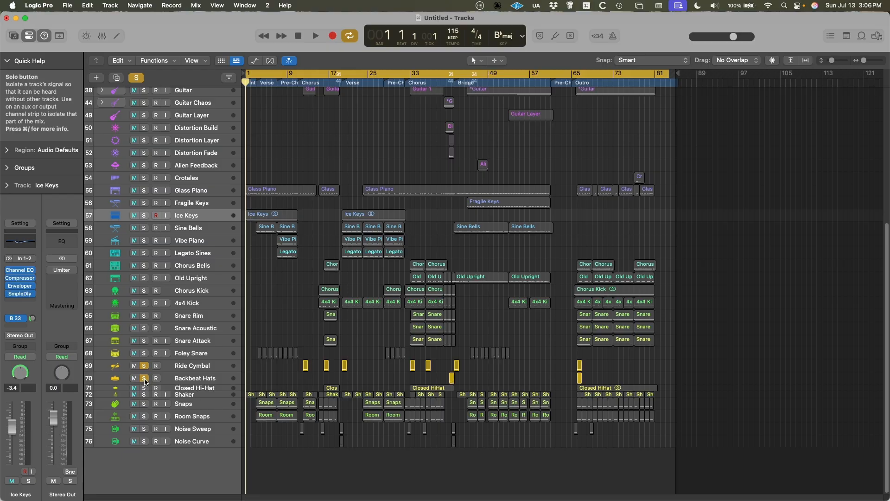
# Solo only the Backbeat Hats and Closed Hi-Hat tracks and bounce them together as Hats.
pyautogui.click(143, 368)
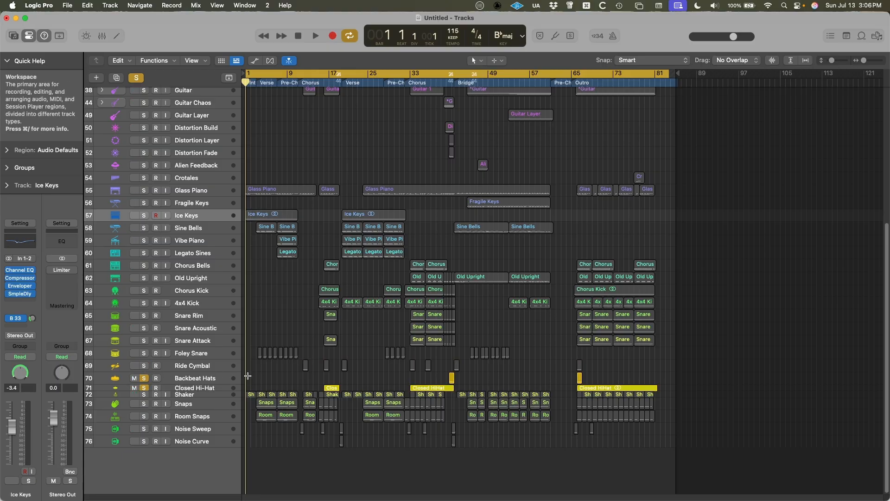
pyautogui.press('super+b')
pyautogui.press('Return')
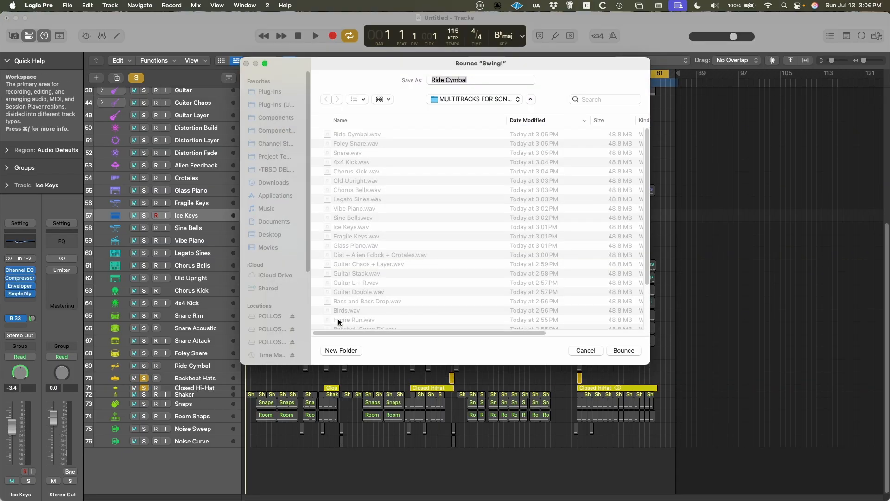
pyautogui.write('Hats')
pyautogui.press('Return')
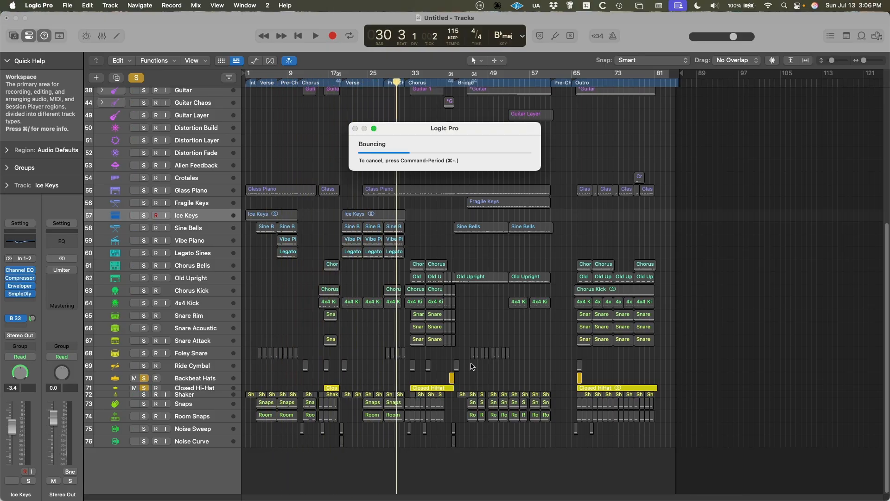
# Solo only the Shaker track and bounce it as Shaker.
pyautogui.press('super+b')
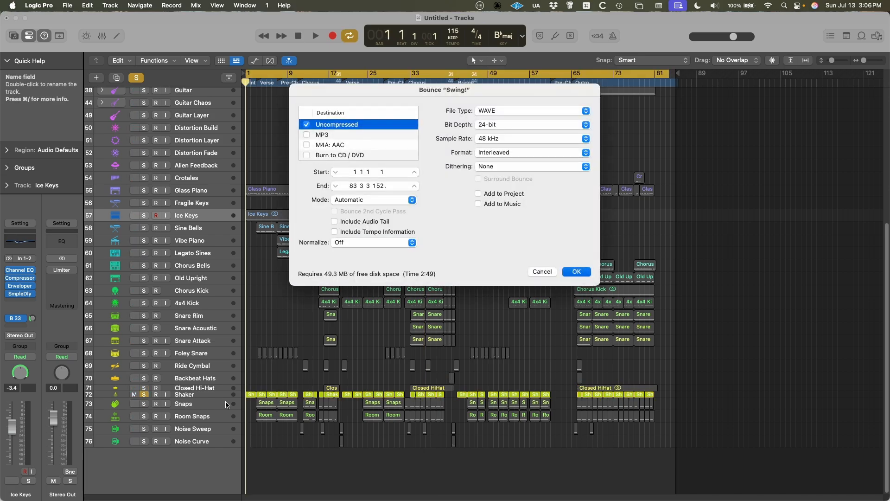
pyautogui.press('Return')
pyautogui.write('S')
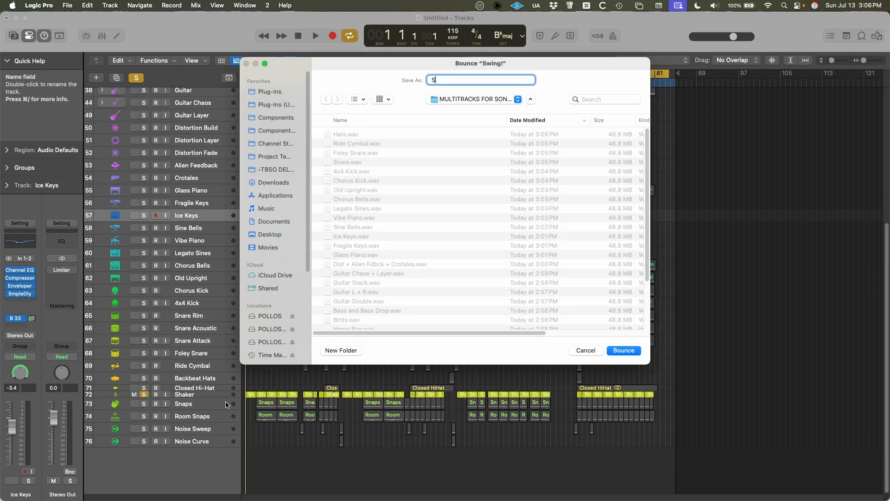
pyautogui.write('ahke')
pyautogui.press('Return')
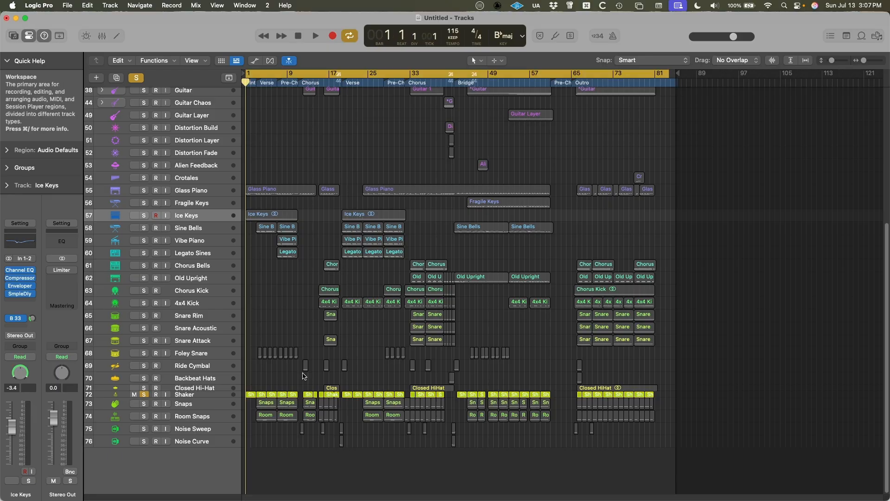
# Solo only the Snaps and Room Snaps tracks and bounce them together as Snaps.
pyautogui.click(145, 404)
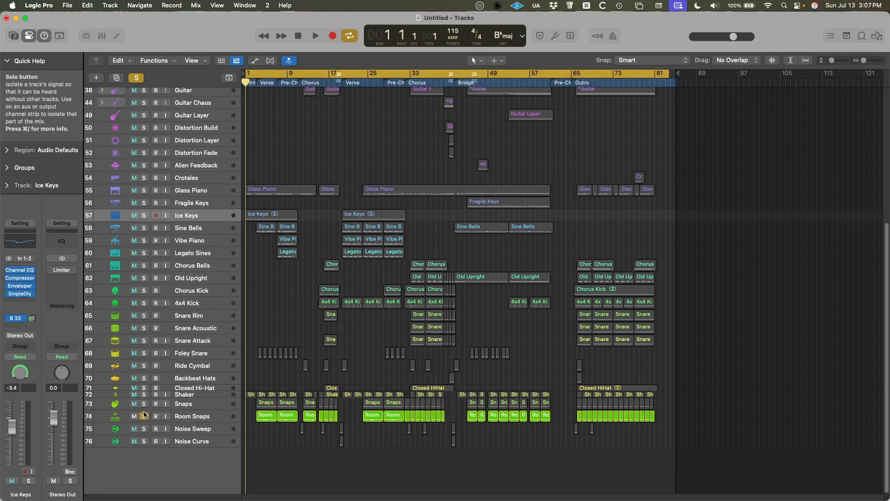
pyautogui.click(144, 416)
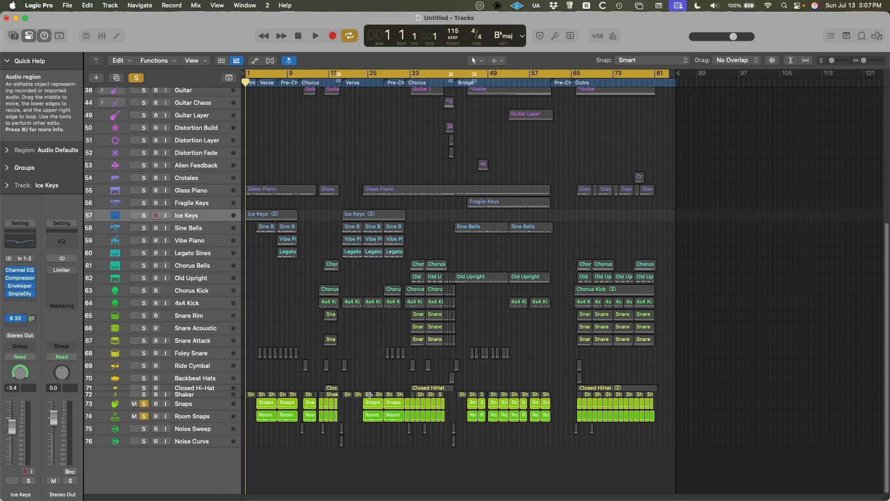
pyautogui.press('super+b')
pyautogui.press('Return')
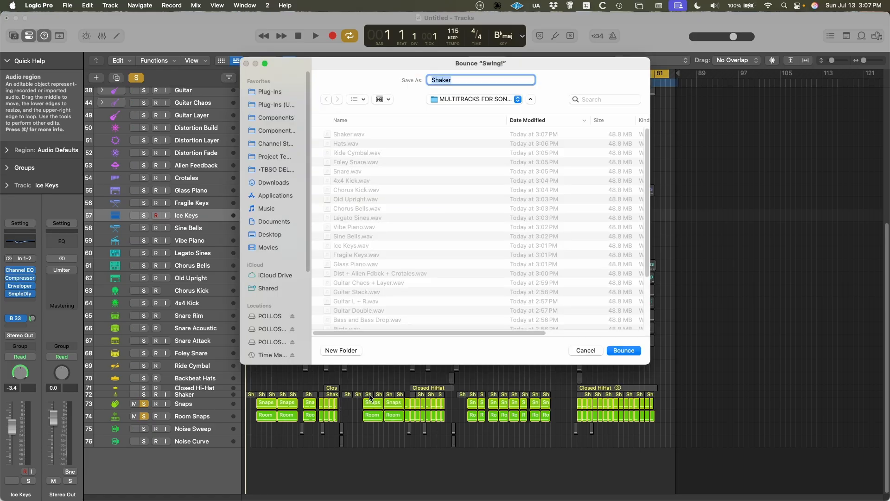
pyautogui.write('Snaps')
pyautogui.press('Return')
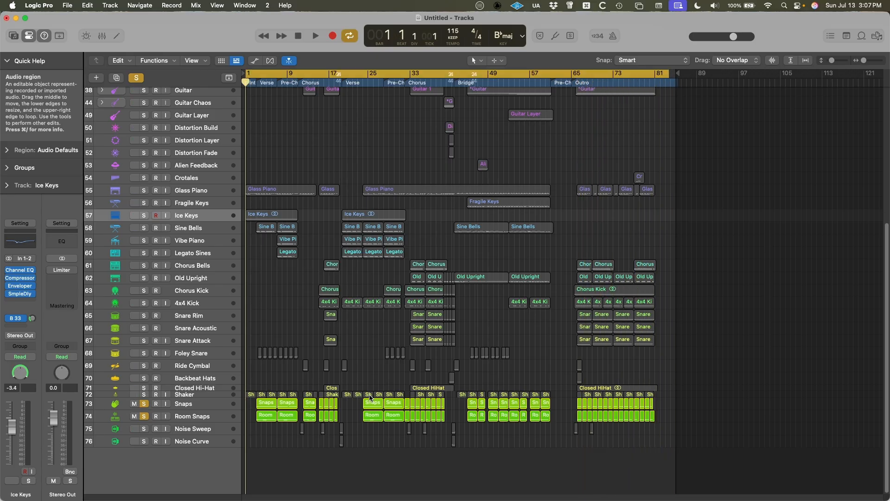
# Solo only the Noise Sweep and Noise Curve tracks and bounce them together as Noise.
pyautogui.keyDown('alt'); pyautogui.click(145, 430); pyautogui.keyUp('alt')
pyautogui.click(145, 429)
pyautogui.click(144, 441)
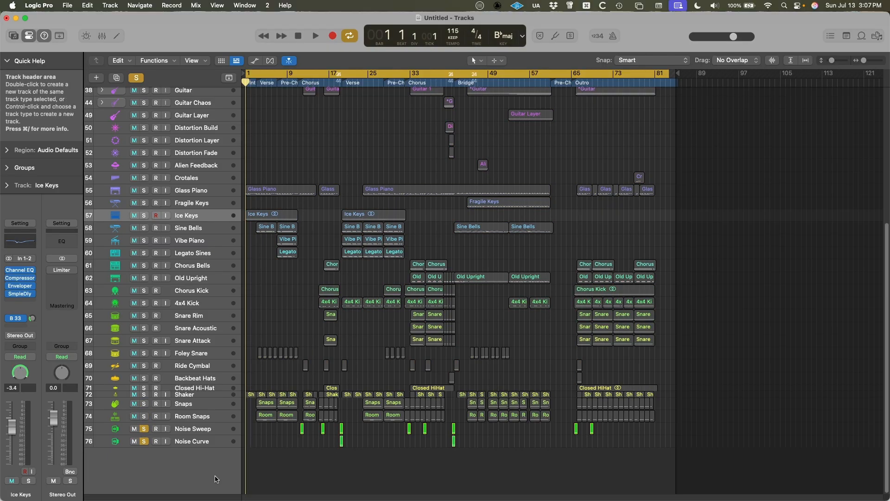
pyautogui.press('super+b')
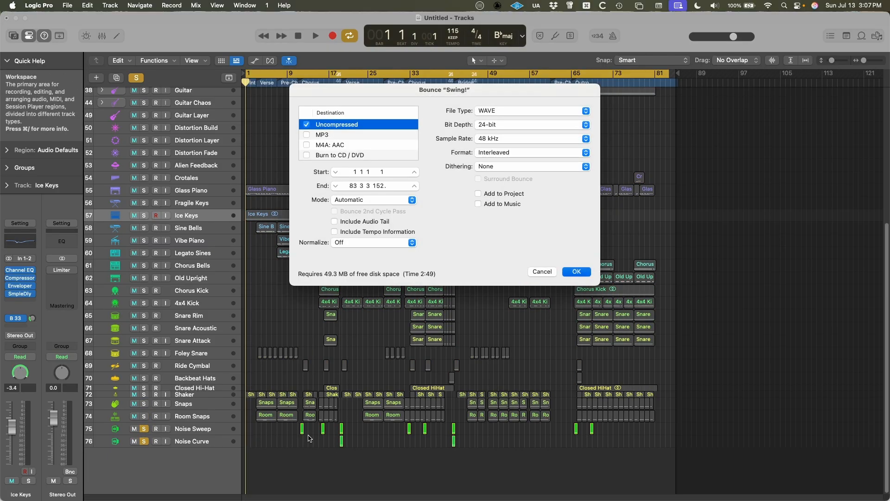
pyautogui.press('Return')
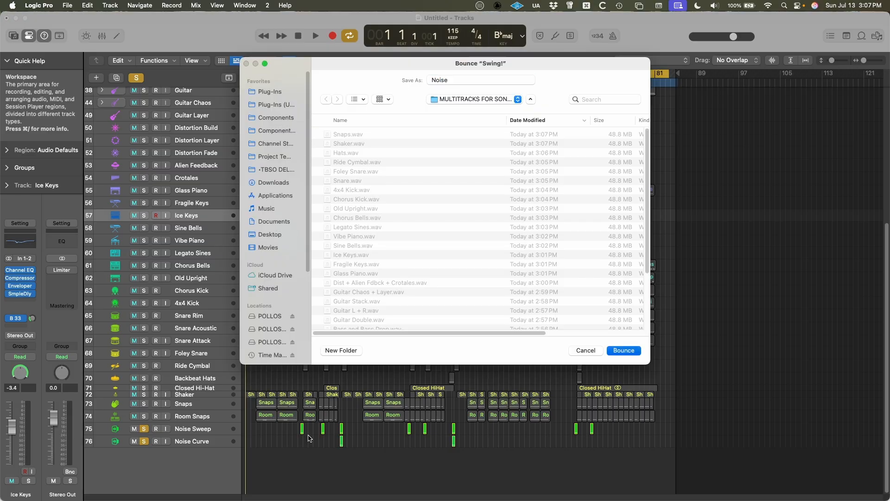
pyautogui.press('Return')
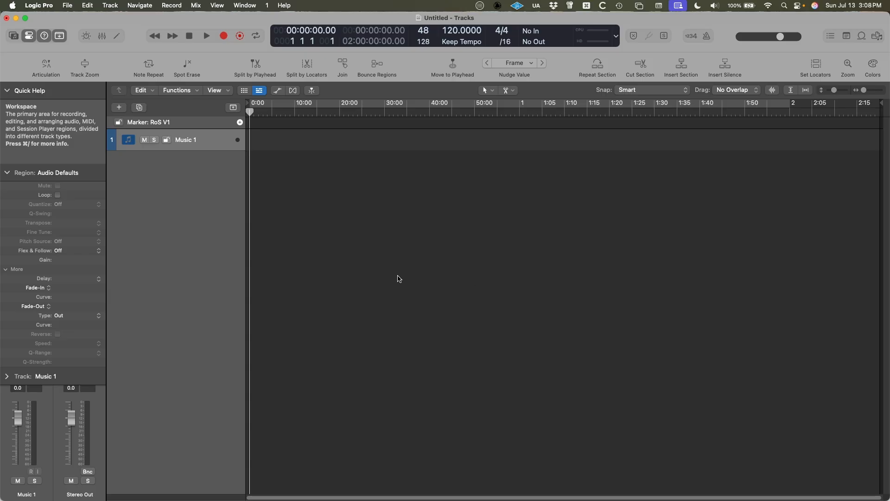
# Switch to Finder, open the MULTITRACKS FOR SONG TITLE MIXING folder and move its window so the blank Logic Pro project is reachable.
pyautogui.press('super+Tab')
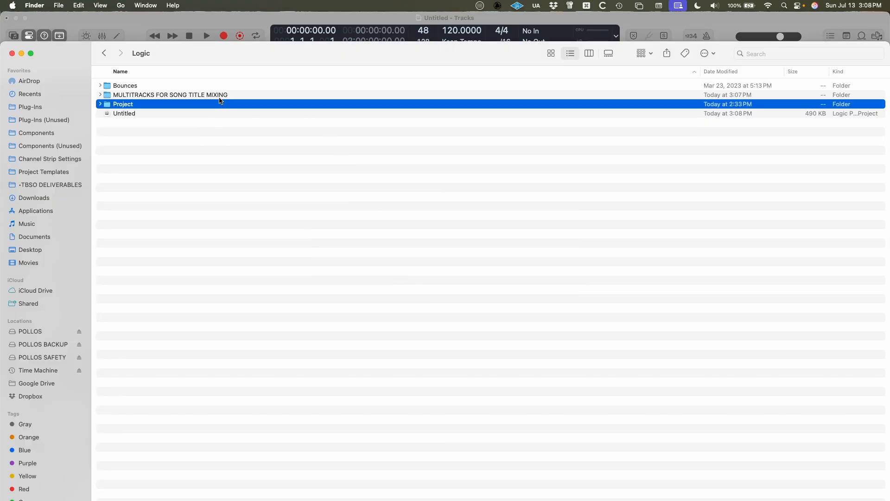
pyautogui.doubleClick(219, 95)
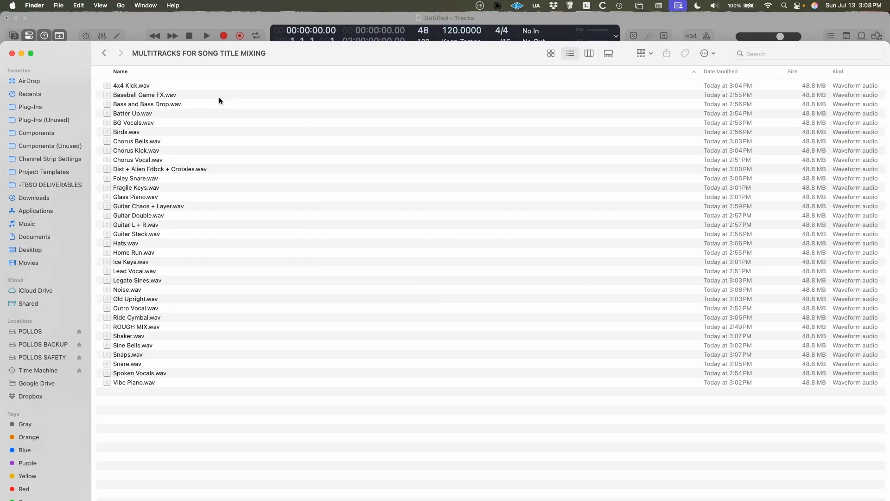
pyautogui.moveTo(60, 43)
pyautogui.mouseDown()
pyautogui.moveTo(103, 45)
pyautogui.moveTo(59, 44)
pyautogui.mouseUp()
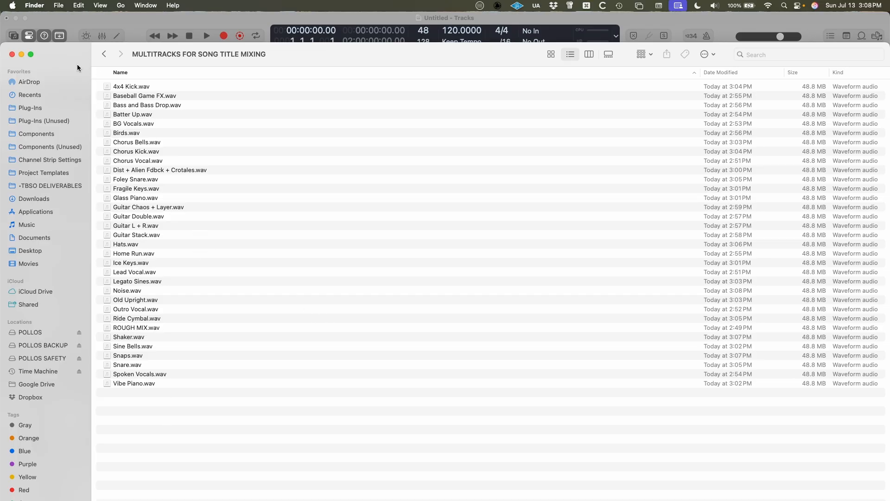
pyautogui.moveTo(70, 50); pyautogui.dragTo(516, 102)
# Import all the bounced WAV files from the folder into the blank Logic Pro project at 0:00, creating new tracks.
pyautogui.click(587, 196)
pyautogui.press('super+a')
pyautogui.moveTo(594, 160); pyautogui.dragTo(250, 173)
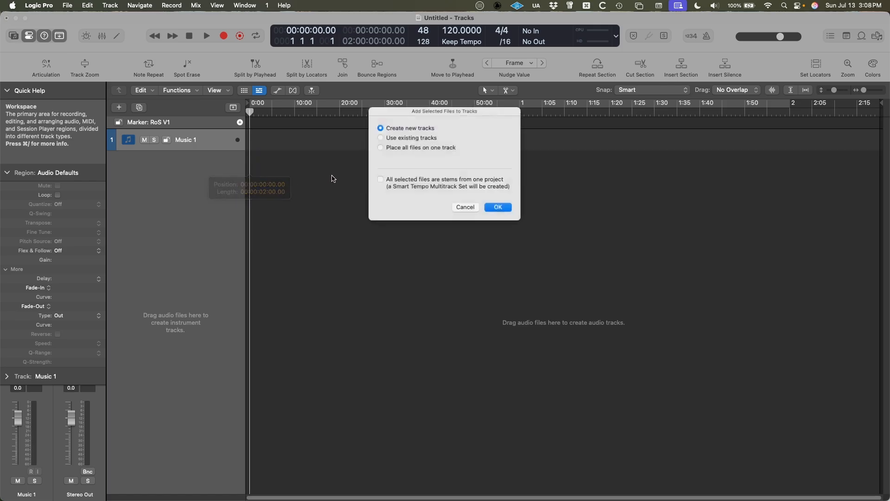
pyautogui.click(496, 209)
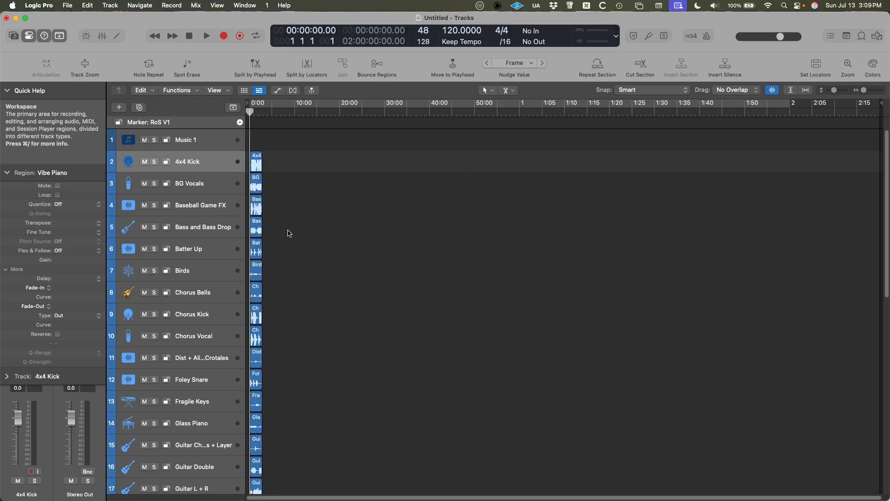
# Move the ROUGH MIX track between Music 1 and 4x4 Kick and color it magenta.
pyautogui.scroll(8, 270, 228)
pyautogui.hscroll(-5, 282, 246)
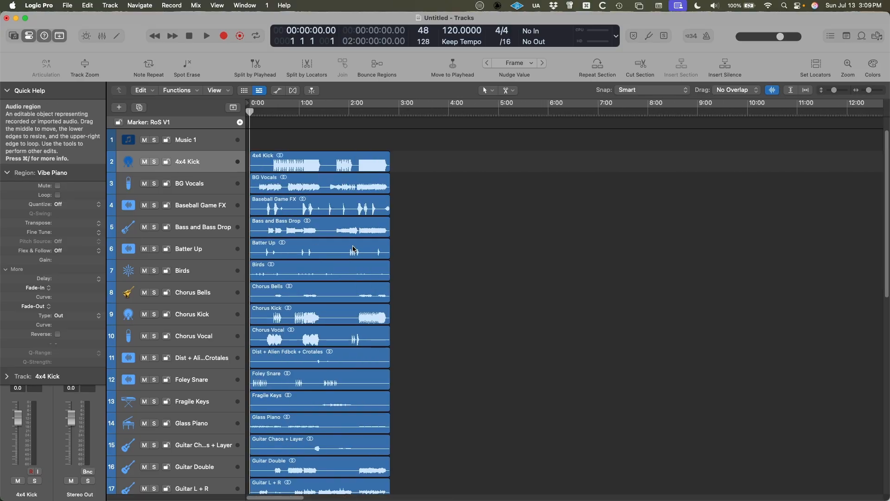
pyautogui.scroll(3, 350, 250)
pyautogui.scroll(4, 351, 250)
pyautogui.scroll(-15, 214, 352)
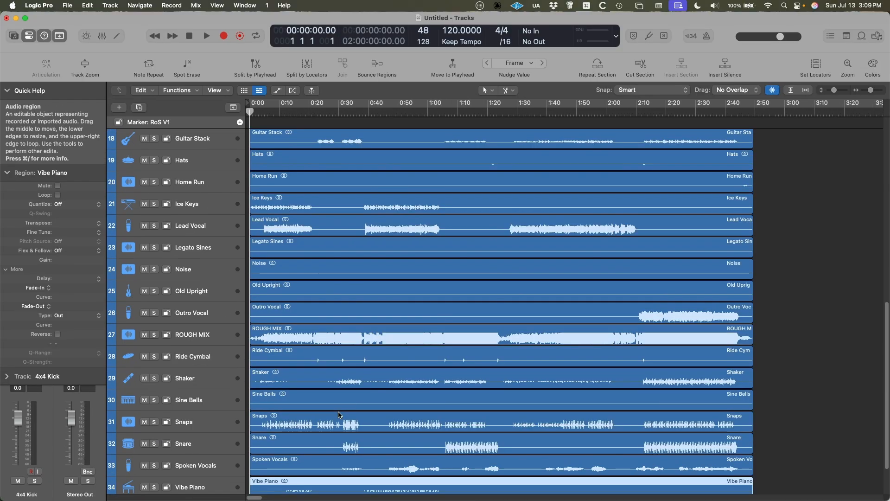
pyautogui.moveTo(204, 334); pyautogui.dragTo(159, 36)
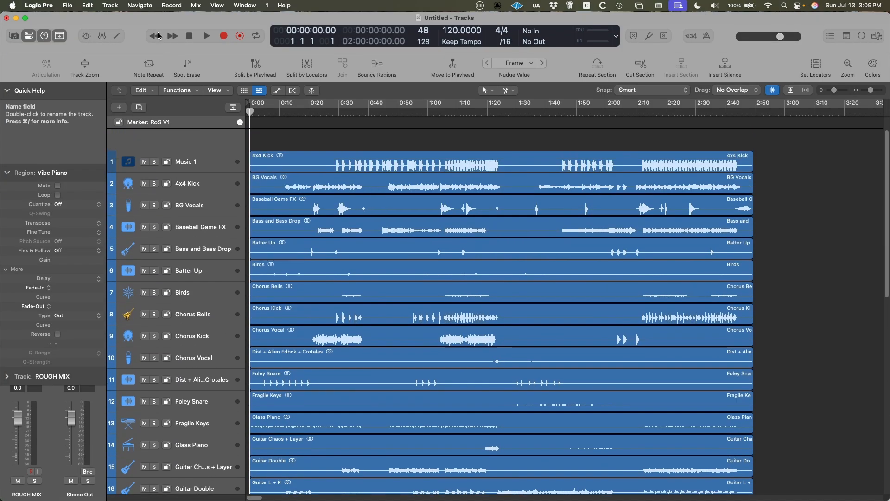
pyautogui.moveTo(165, 89); pyautogui.dragTo(194, 162)
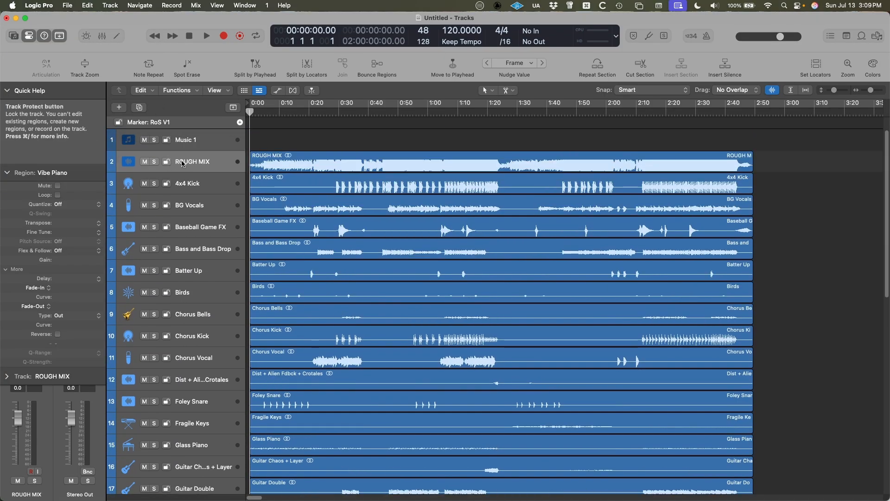
pyautogui.hotkey('alt', 'c')
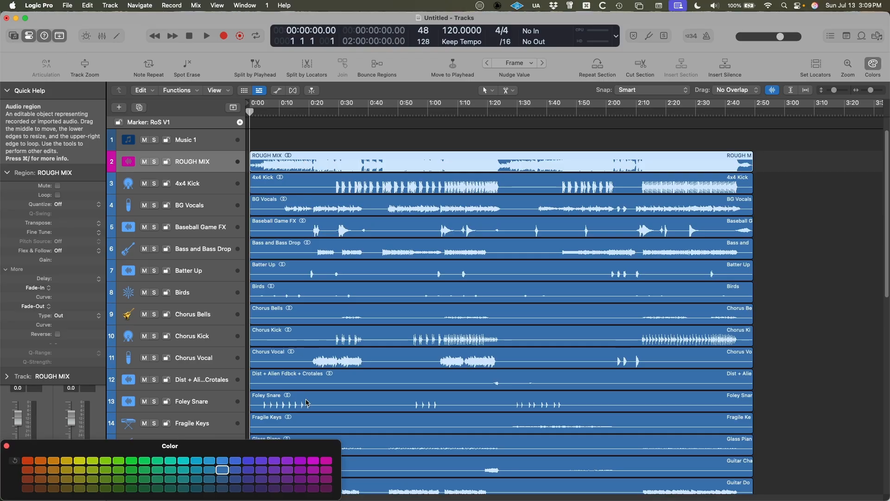
# Color the ROUGH MIX track and its region magenta, and increase the track's height to enlarge its waveform.
pyautogui.click(324, 462)
pyautogui.click(813, 272)
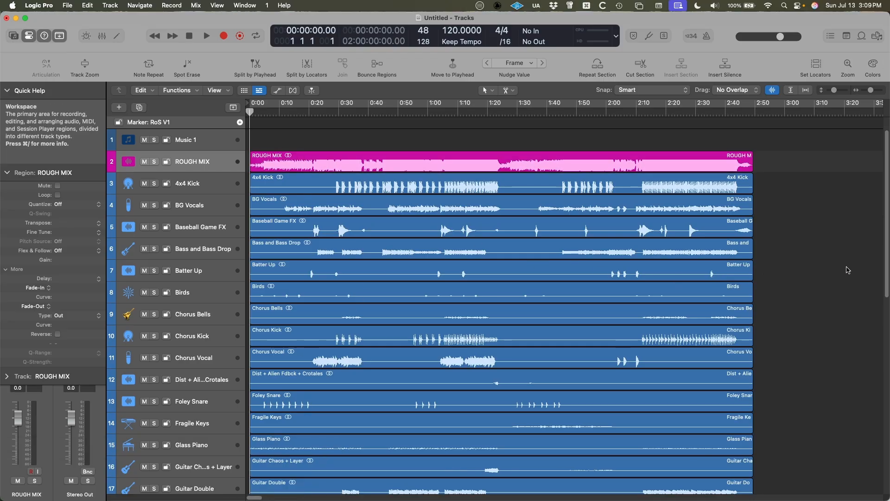
pyautogui.scroll(-10, 506, 317)
pyautogui.scroll(-4, 503, 317)
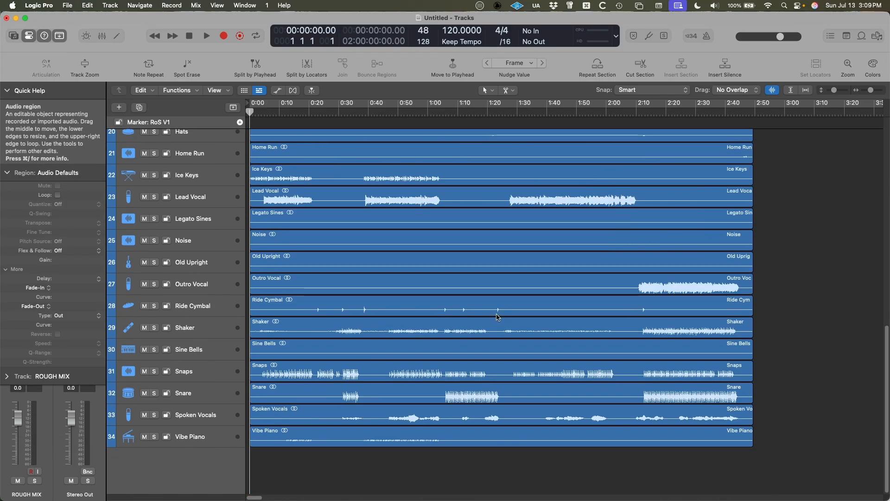
pyautogui.scroll(12, 416, 279)
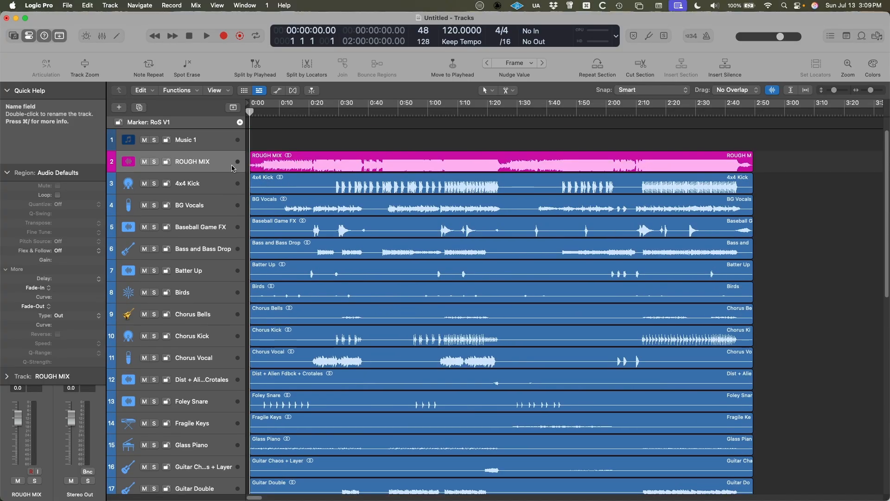
pyautogui.moveTo(221, 172); pyautogui.dragTo(222, 211)
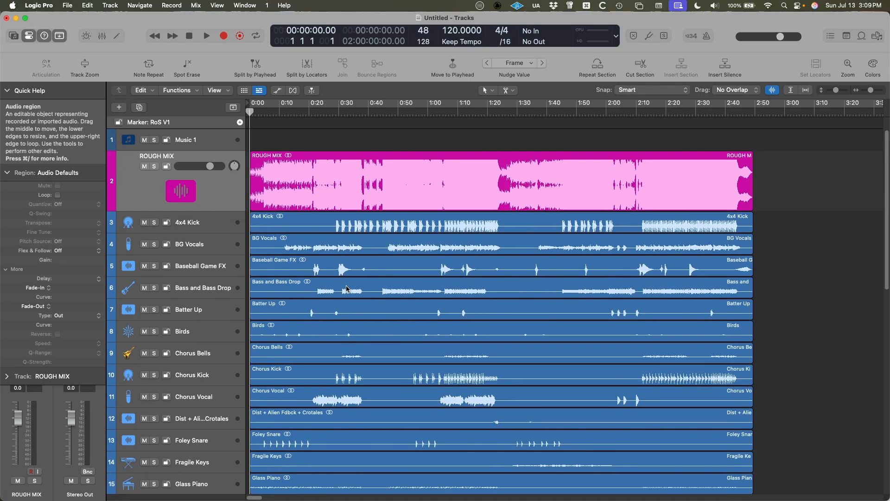
# Examine the imported multitrack regions from 4x4 Kick to Vibe Piano against the ROUGH MIX waveform.
pyautogui.scroll(-10, 317, 446)
pyautogui.scroll(-8, 299, 461)
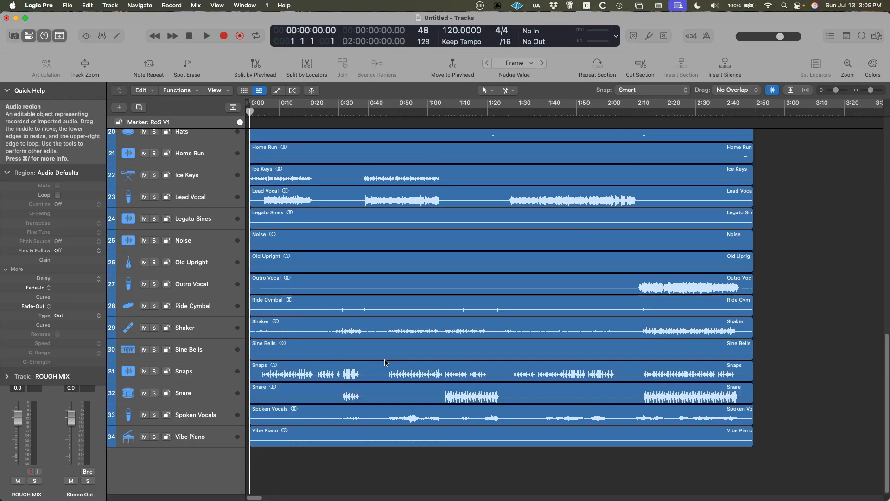
pyautogui.scroll(18, 315, 310)
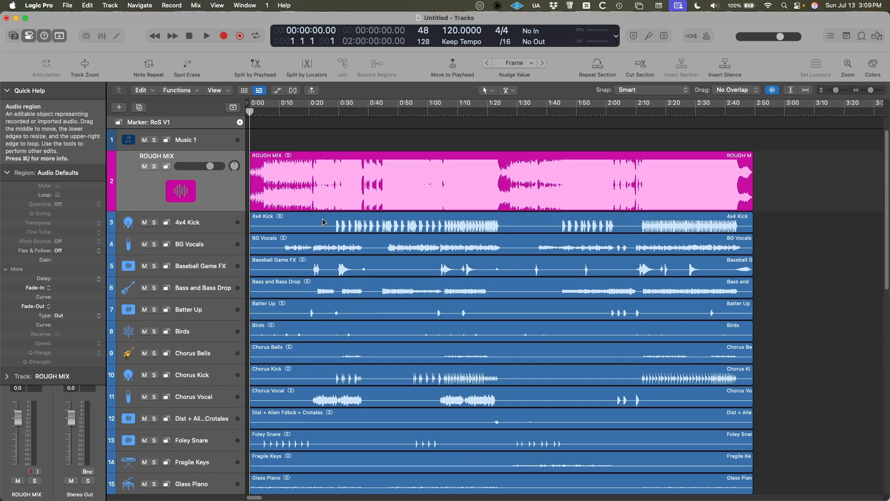
pyautogui.moveTo(802, 456); pyautogui.dragTo(520, 244)
pyautogui.click(764, 279)
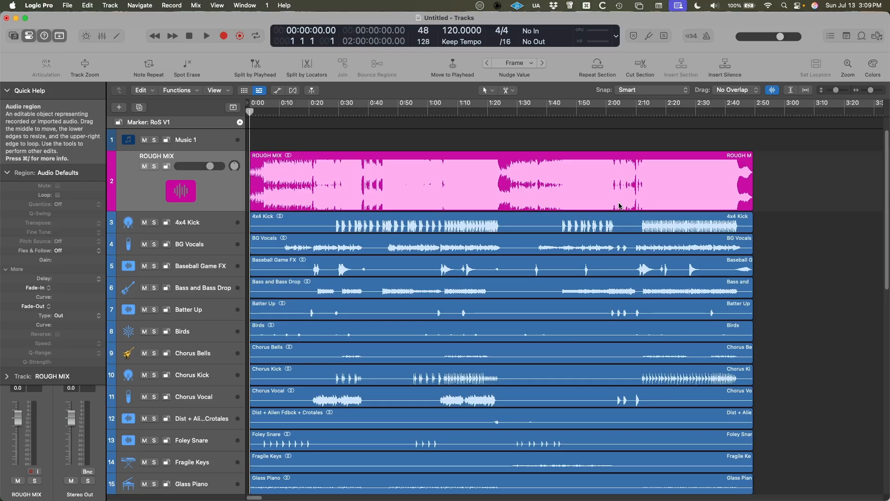
pyautogui.click(409, 188)
pyautogui.scroll(-2, 312, 280)
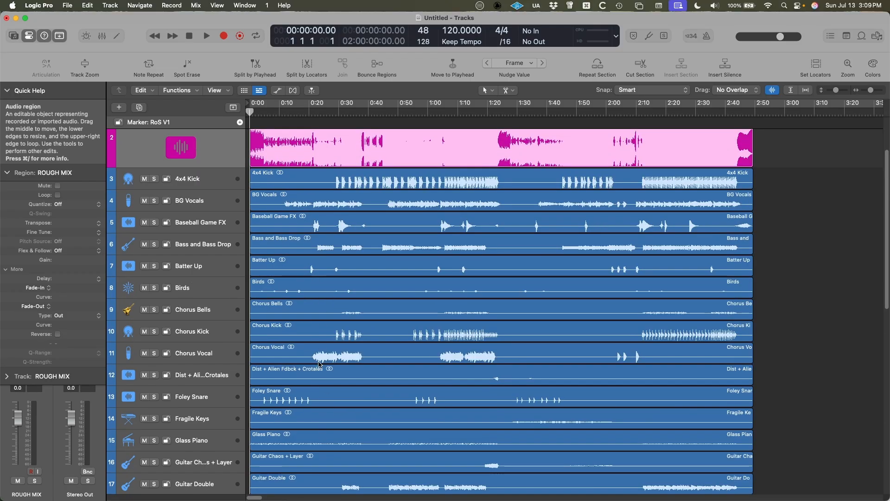
pyautogui.scroll(-5, 336, 365)
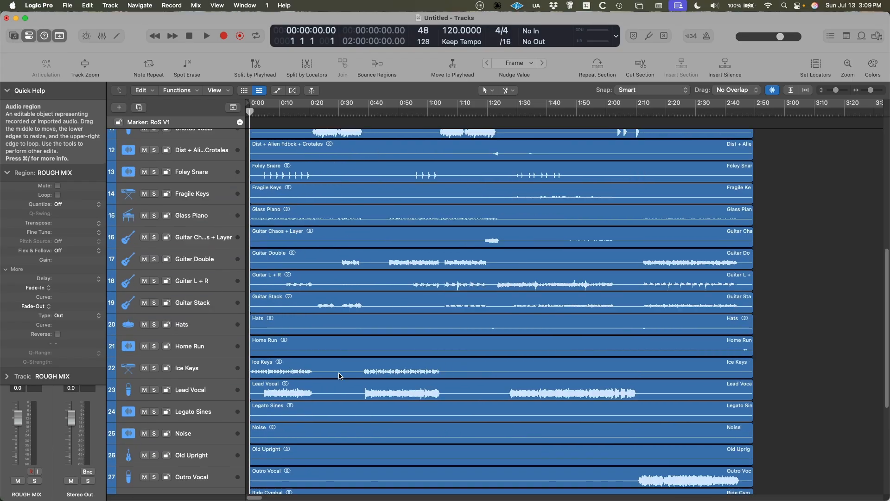
pyautogui.scroll(-5, 337, 402)
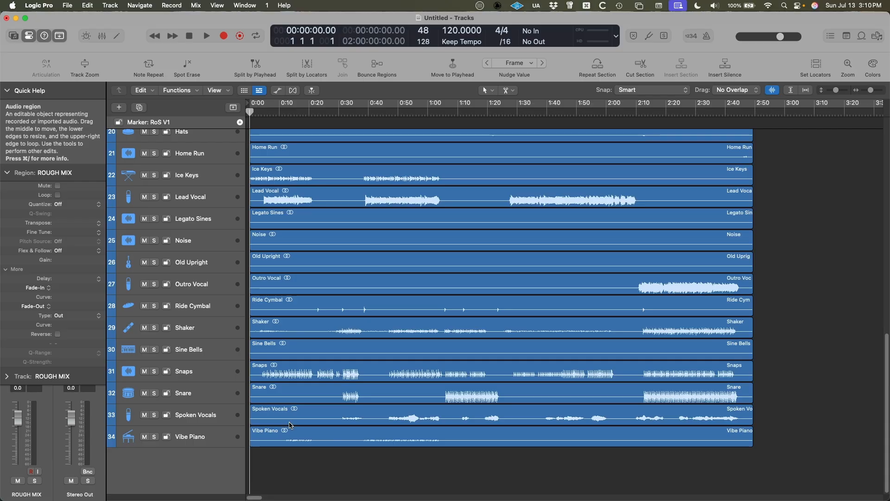
# Switch to Finder, lower the multitracks folder window and preview the Limiter screenshot.
pyautogui.press('super+Tab')
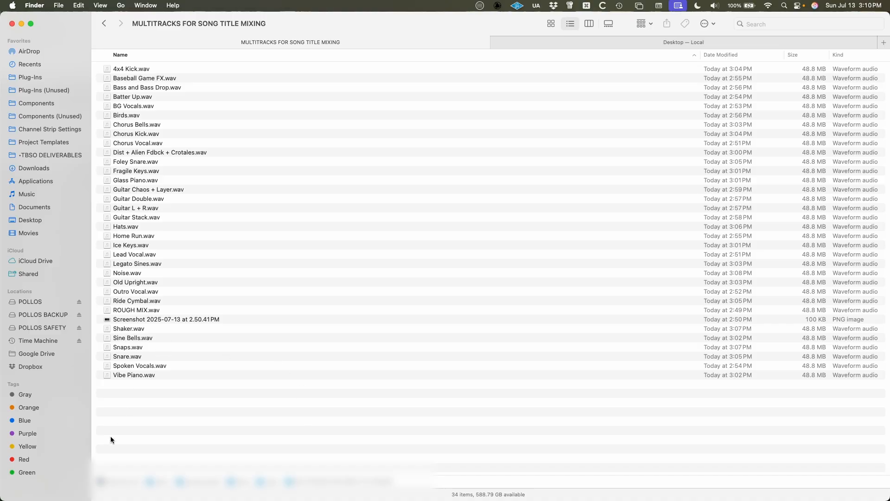
pyautogui.moveTo(71, 26); pyautogui.dragTo(68, 52)
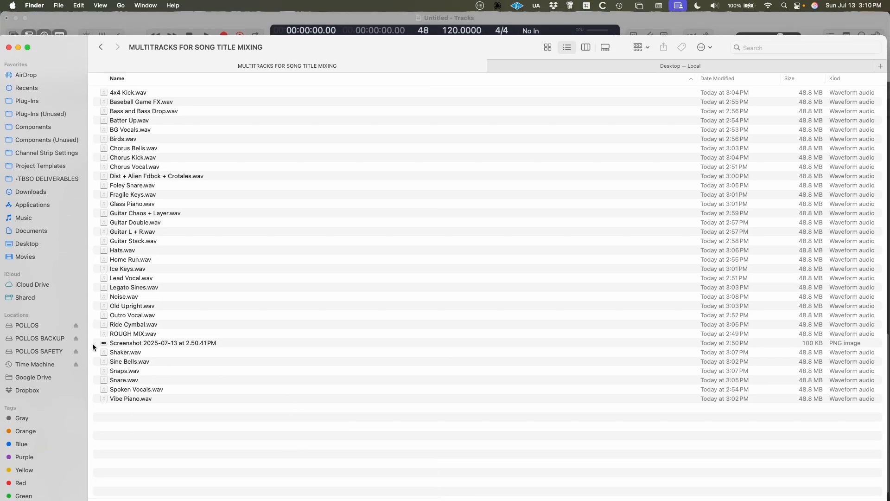
pyautogui.click(144, 343)
pyautogui.press('space')
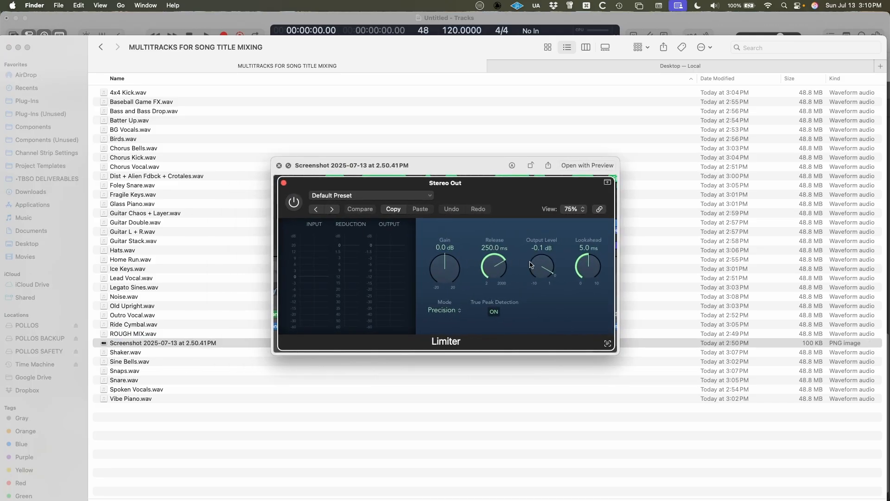
pyautogui.press('space')
# Rename the screenshot as "stereo bus" and preview it.
pyautogui.press('Return')
pyautogui.write('s')
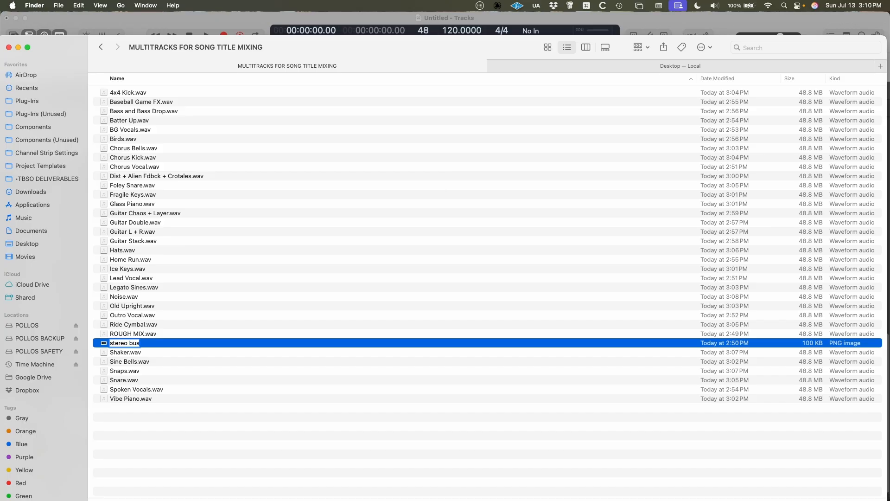
pyautogui.write('tereo bus')
pyautogui.press('Return')
pyautogui.press('space')
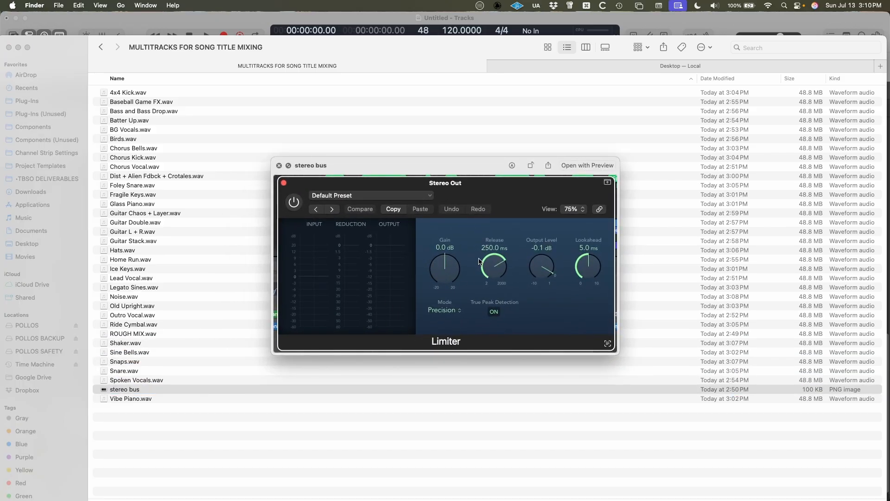
pyautogui.press('space')
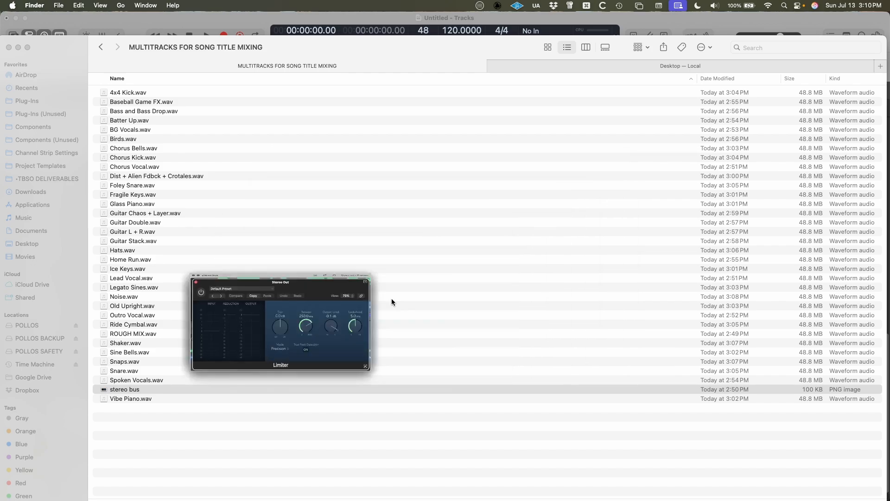
# Switch to Logic Pro, show the mixer and open the Limiter on the Stereo Out channel.
pyautogui.press('super+Tab')
pyautogui.press('x')
pyautogui.hscroll(10, 597, 447)
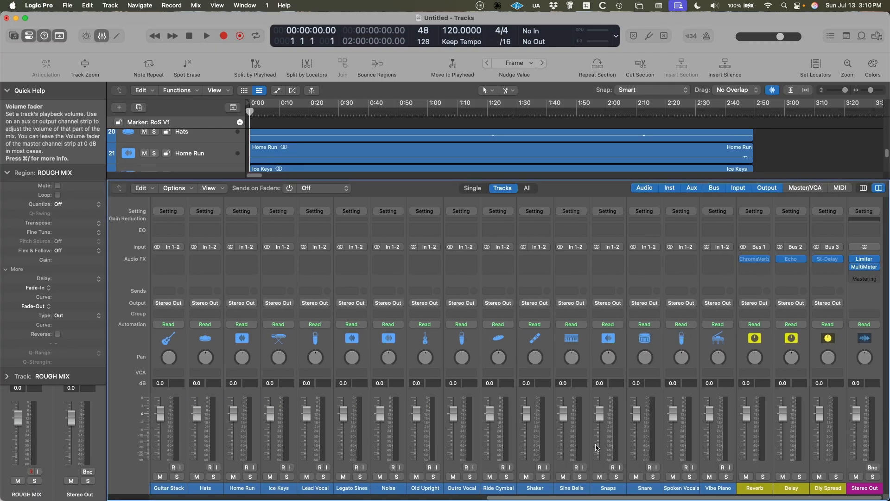
pyautogui.click(863, 258)
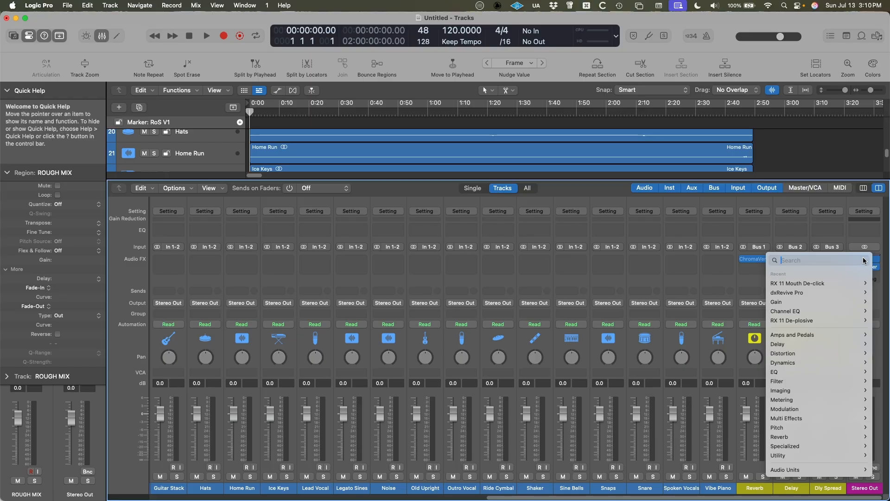
pyautogui.press('Escape')
pyautogui.click(864, 260)
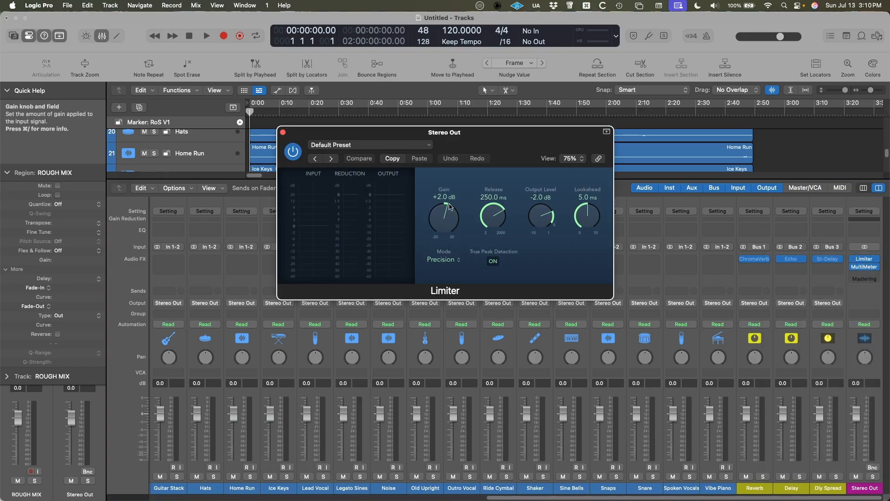
# Consult the stereo bus image and match the Stereo Out Limiter to it, with gain 0.0 dB and output level -0.1 dB.
pyautogui.press('super+Tab')
pyautogui.press('space')
pyautogui.press('space')
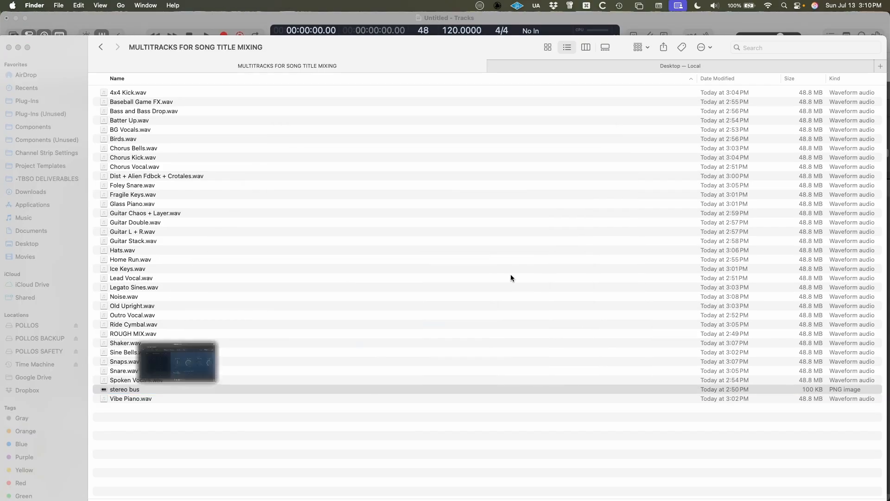
pyautogui.press('super+Tab')
pyautogui.keyDown('alt'); pyautogui.click(443, 224); pyautogui.keyUp('alt')
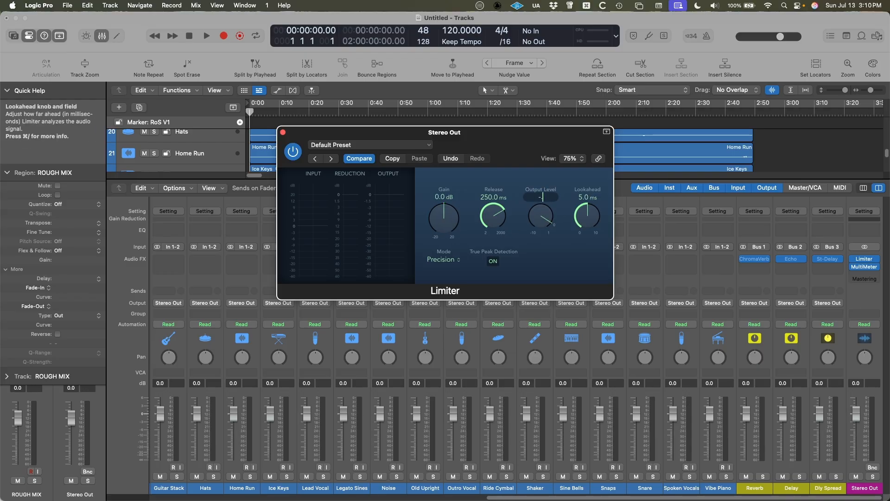
pyautogui.press('Return')
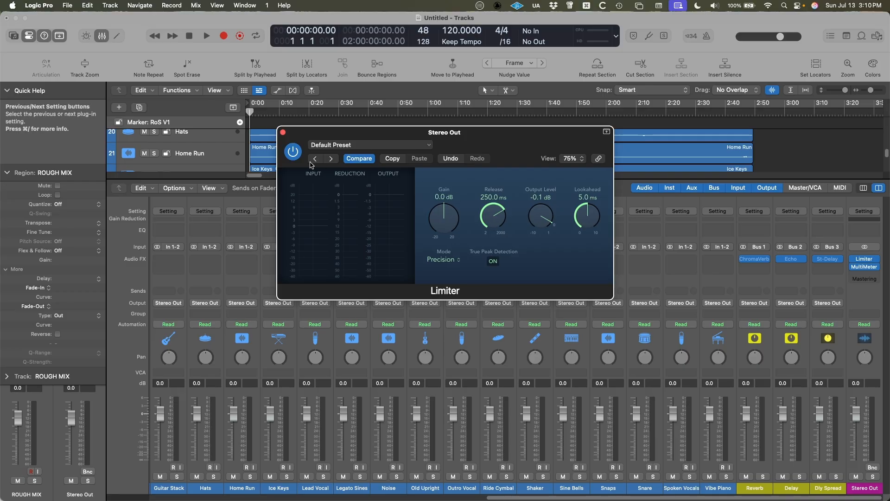
pyautogui.click(283, 133)
pyautogui.press('x')
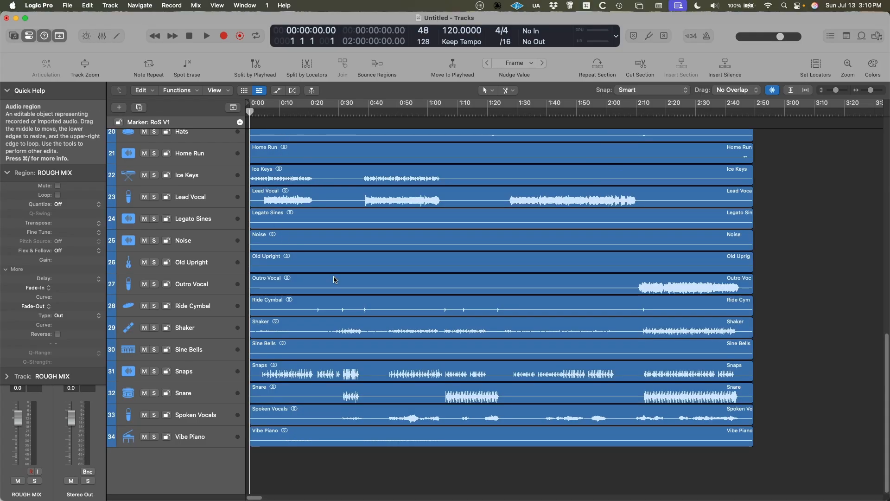
# Select all the multitracks from 4x4 Kick through Vibe Piano, leaving out ROUGH MIX.
pyautogui.scroll(15, 333, 280)
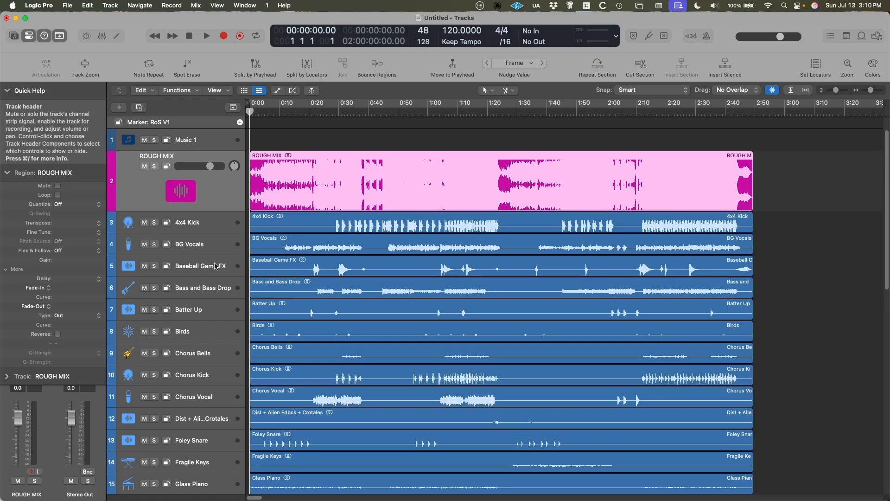
pyautogui.scroll(-10, 320, 396)
pyautogui.scroll(-1, 321, 396)
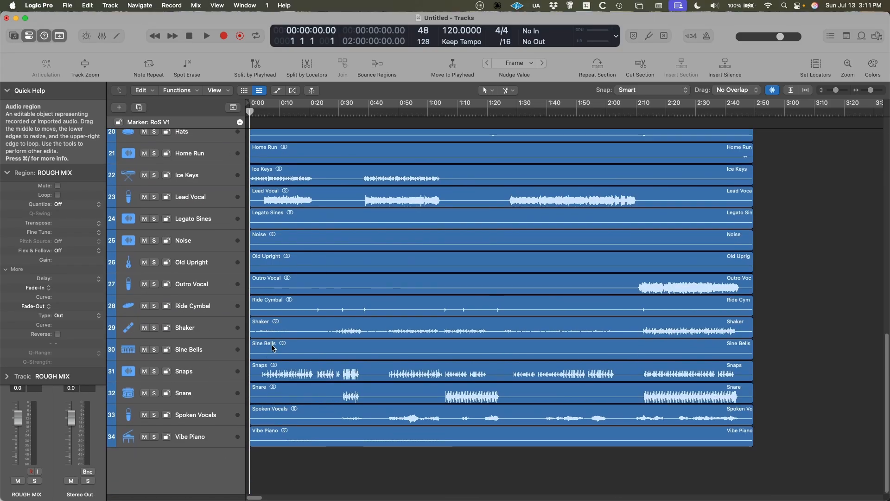
pyautogui.scroll(10, 273, 348)
pyautogui.click(199, 224)
pyautogui.scroll(-6, 222, 446)
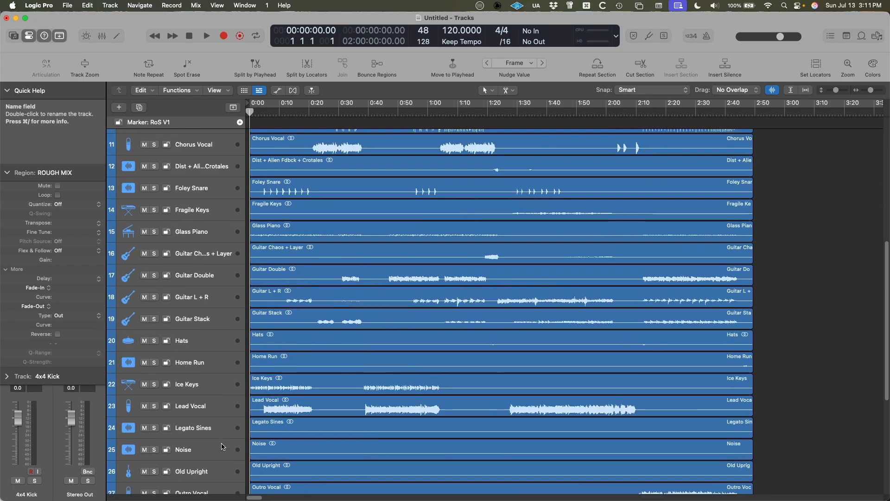
pyautogui.scroll(-5, 221, 447)
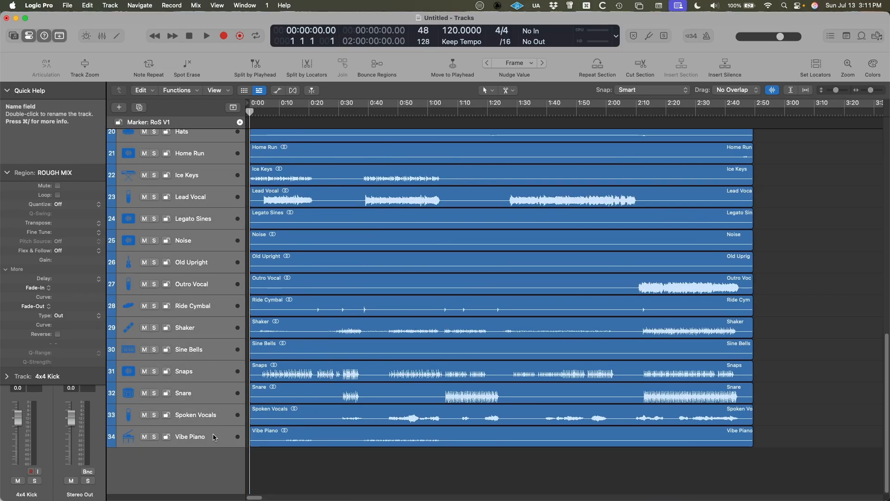
pyautogui.press('x')
pyautogui.press('x')
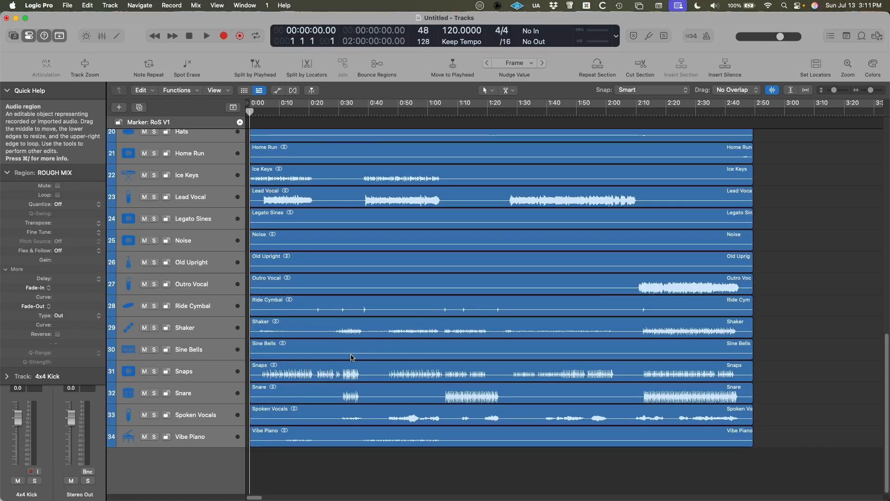
# Deselect the ROUGH MIX region and compare its waveform with the multitrack regions below it.
pyautogui.scroll(10, 351, 357)
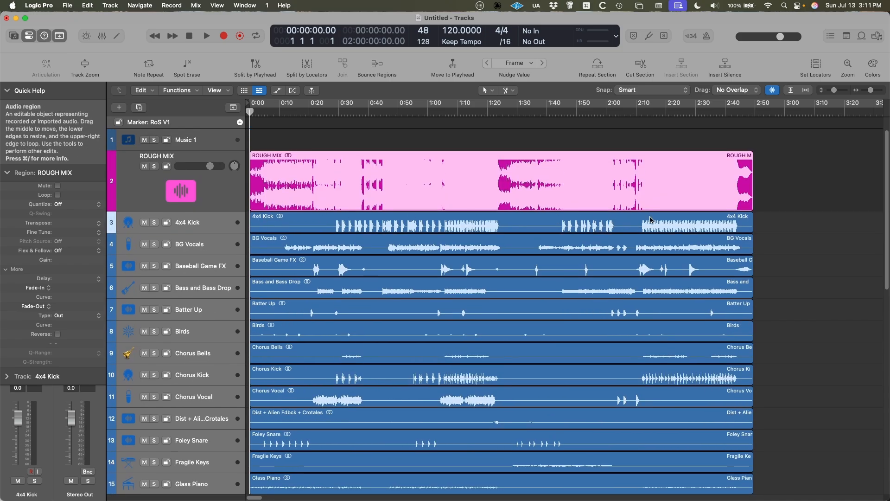
pyautogui.keyDown('shift'); pyautogui.click(656, 190); pyautogui.keyUp('shift')
pyautogui.scroll(-8, 474, 389)
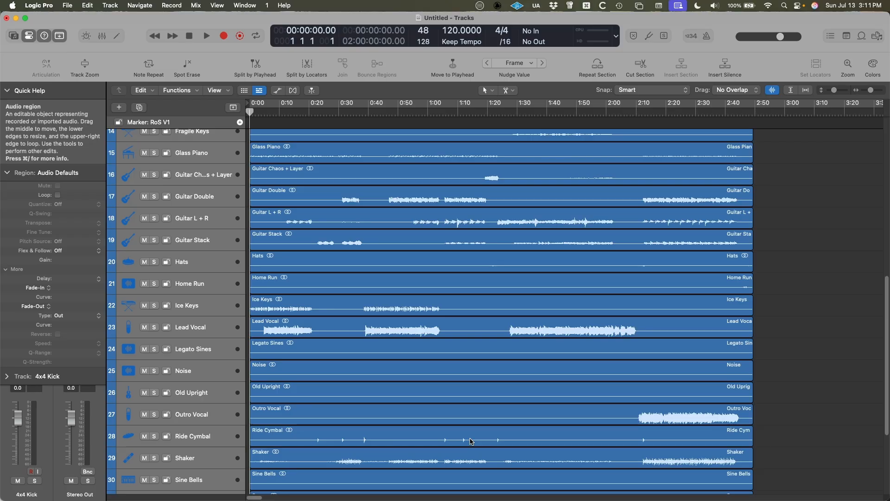
pyautogui.scroll(-6, 471, 401)
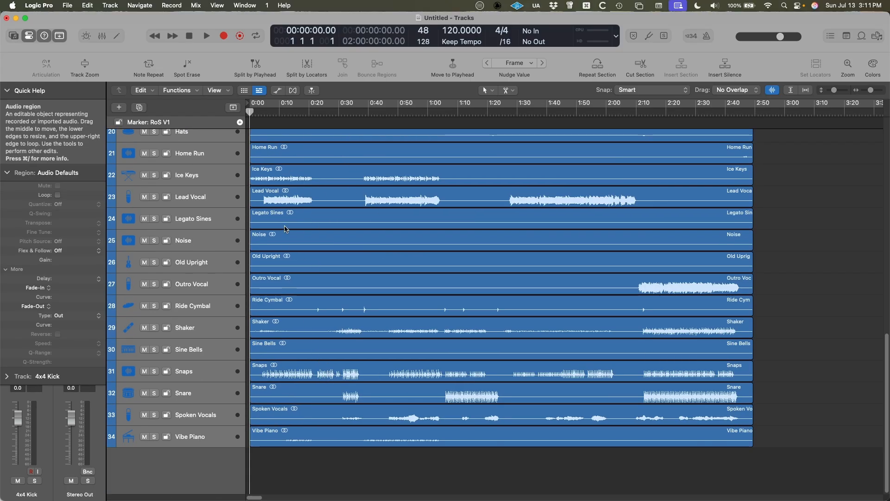
pyautogui.scroll(20, 289, 353)
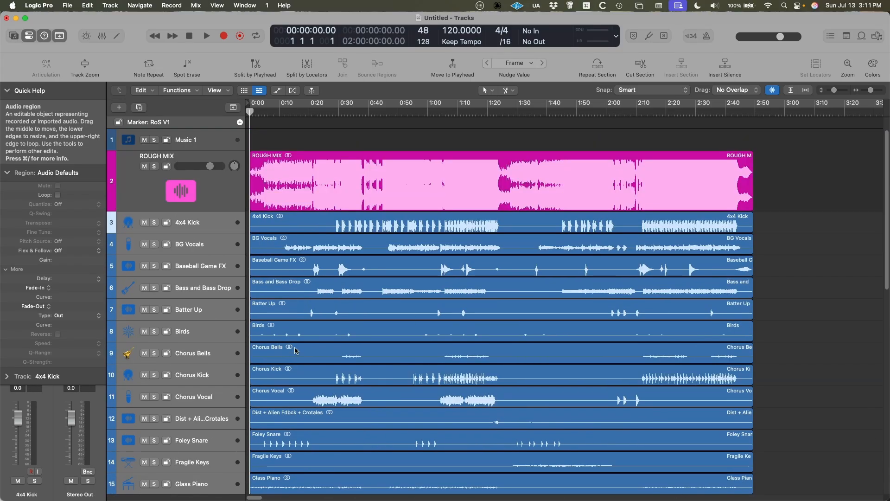
# Close the blank Logic Pro project and go up to the enclosing Logic folder in Finder.
pyautogui.press('super+w')
pyautogui.click(411, 211)
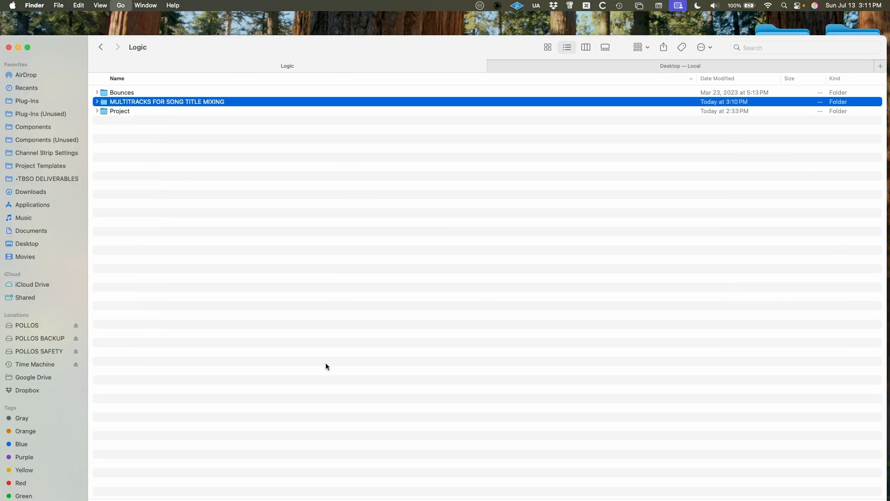
pyautogui.press('super+Up')
# Reopen the MULTITRACKS FOR SONG TITLE MIXING folder, locate ROUGH MIX.wav and preview the stereo bus image.
pyautogui.rightClick(216, 102)
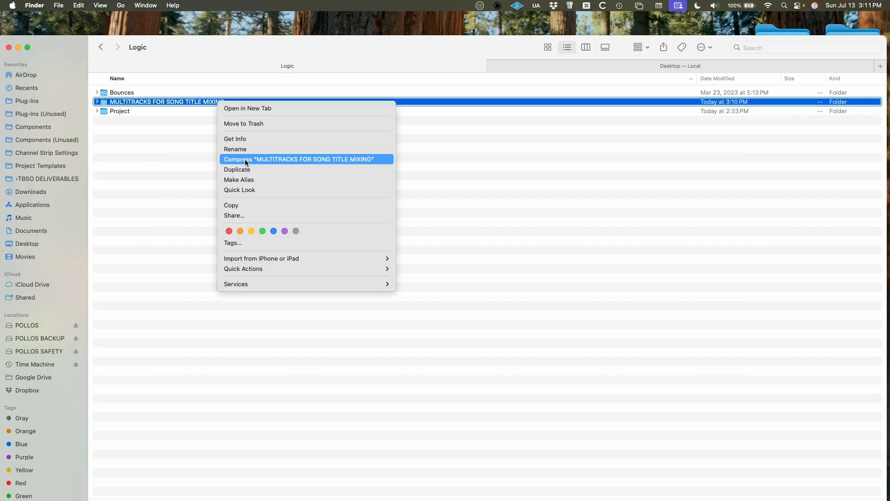
pyautogui.click(214, 104)
pyautogui.doubleClick(214, 102)
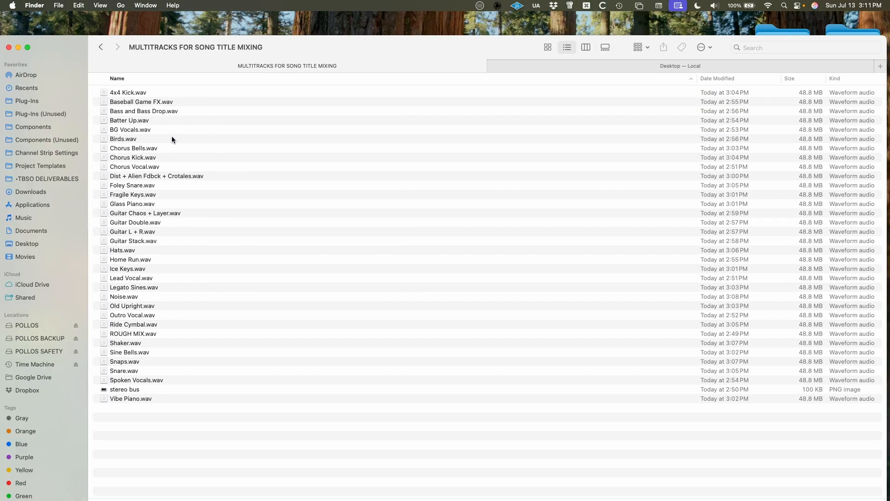
pyautogui.click(130, 334)
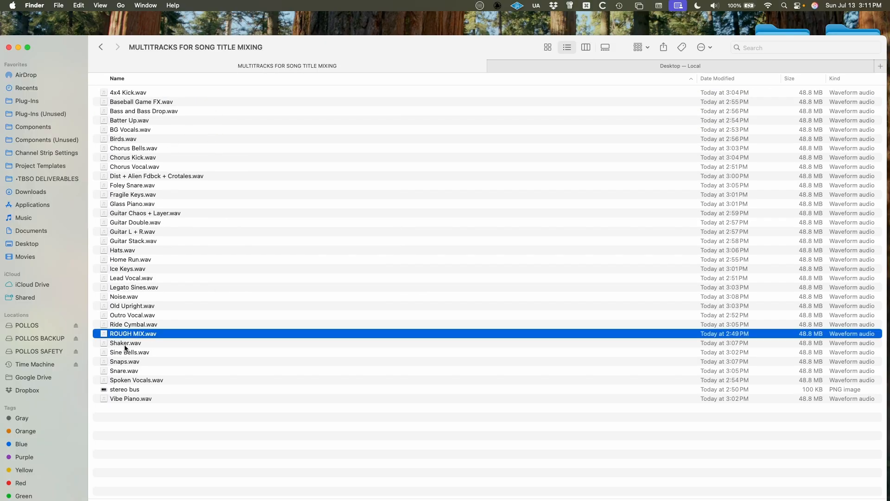
pyautogui.click(130, 391)
pyautogui.press('space')
pyautogui.press('space')
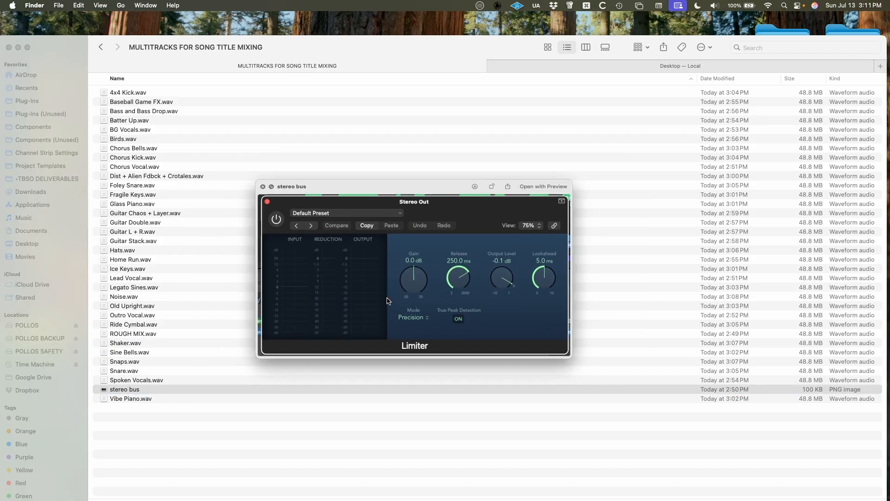
# Return to the Logic folder and compress the MULTITRACKS FOR SONG TITLE MIXING folder into a ZIP archive.
pyautogui.press('super+Up')
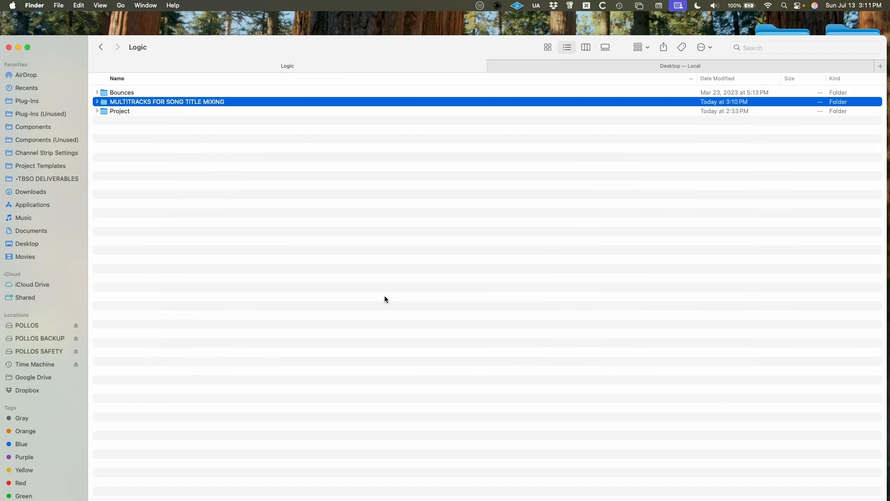
pyautogui.rightClick(221, 103)
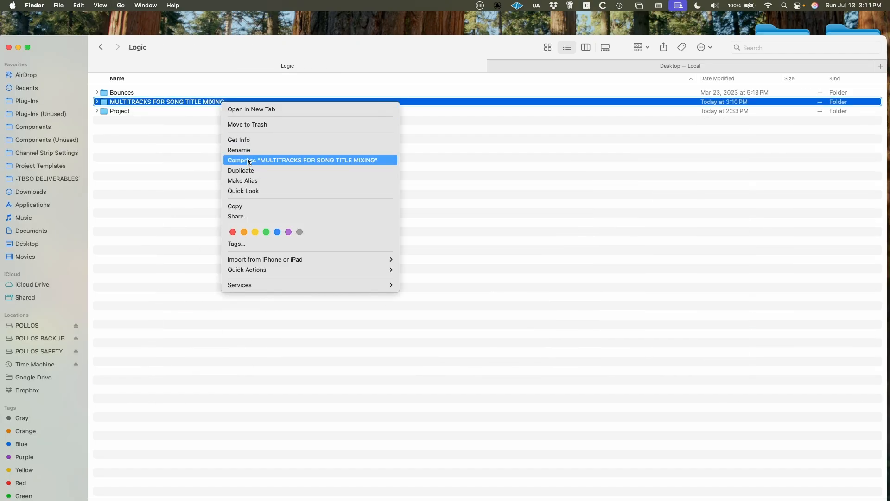
pyautogui.click(260, 158)
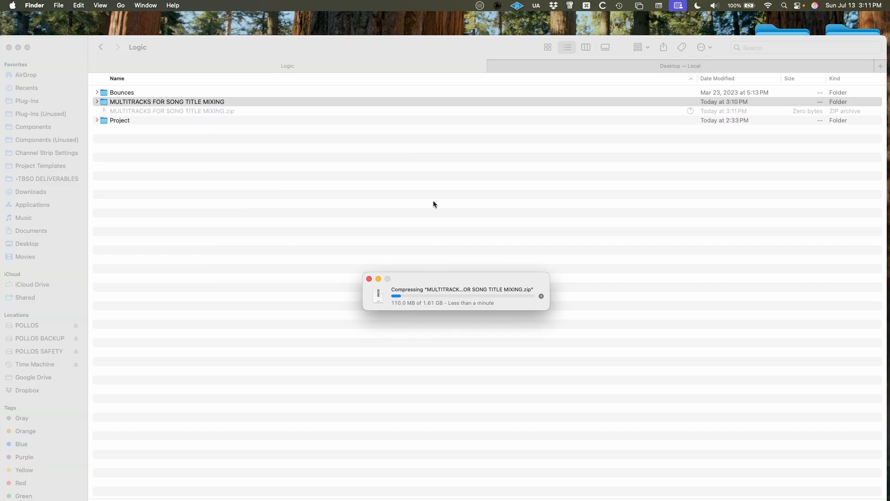
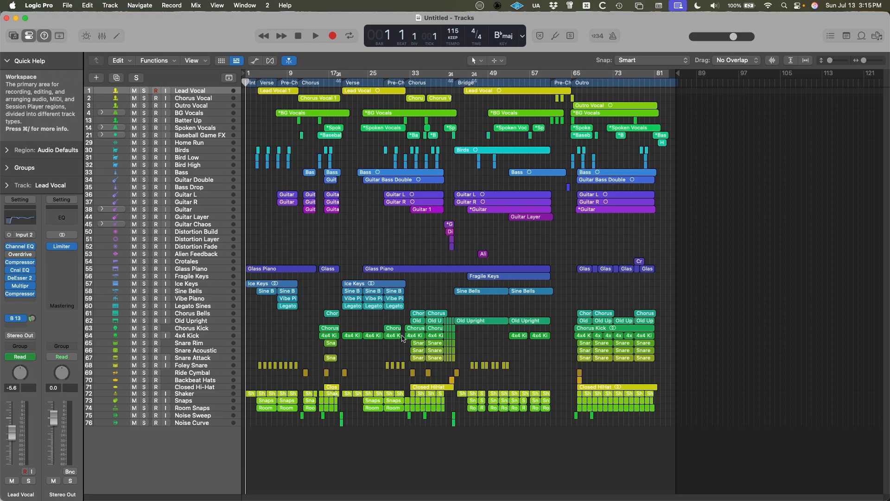
# Export the tracks from Chorus Vocal through Noise Curve as 24-bit WAVE files with effect plug-ins bypassed into the FILES FOR MIXING SONG TITLE folder.
pyautogui.click(199, 99)
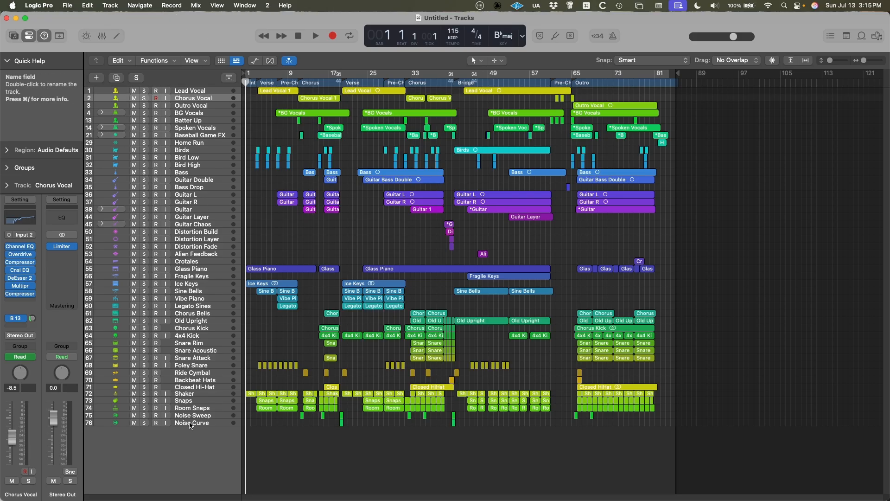
pyautogui.click(198, 91)
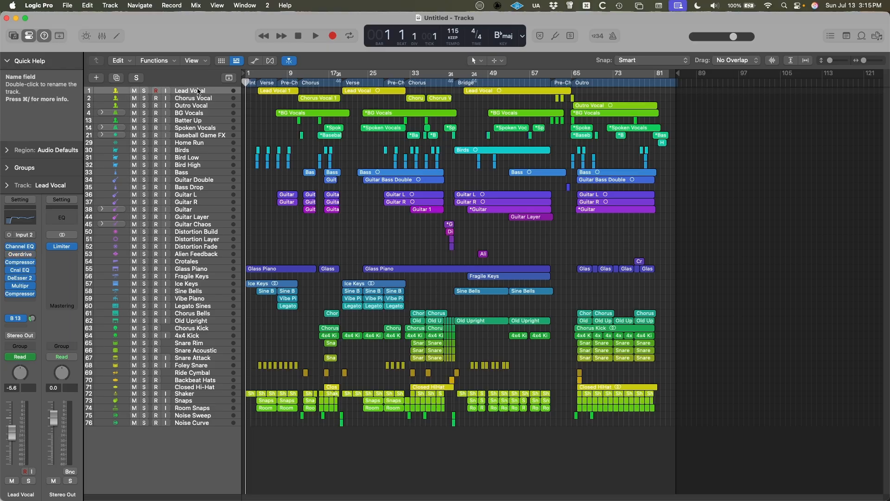
pyautogui.click(198, 98)
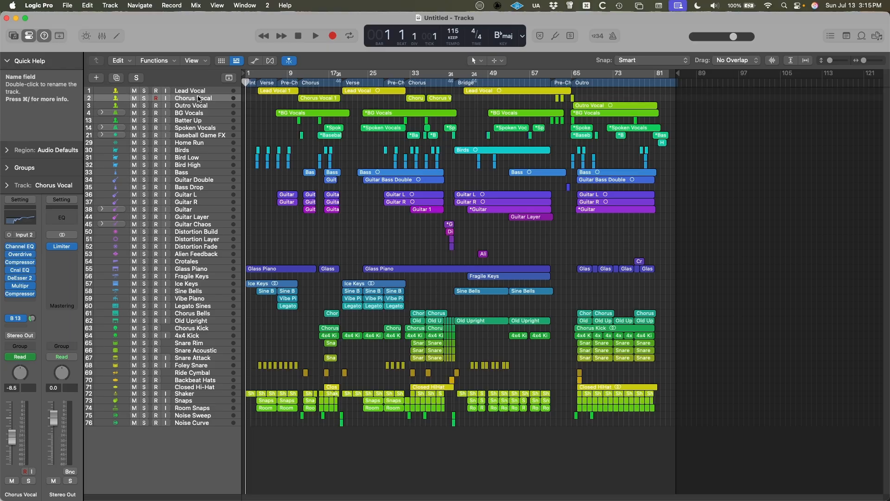
pyautogui.keyDown('shift'); pyautogui.click(207, 423); pyautogui.keyUp('shift')
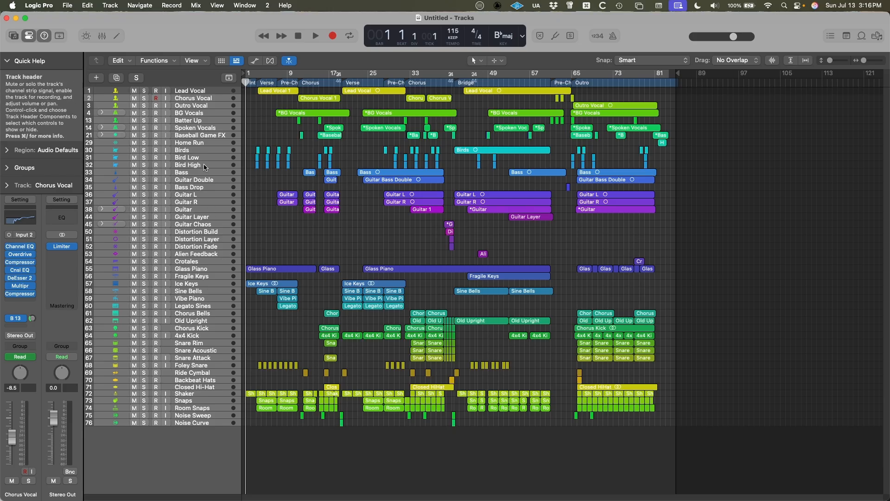
pyautogui.click(69, 6)
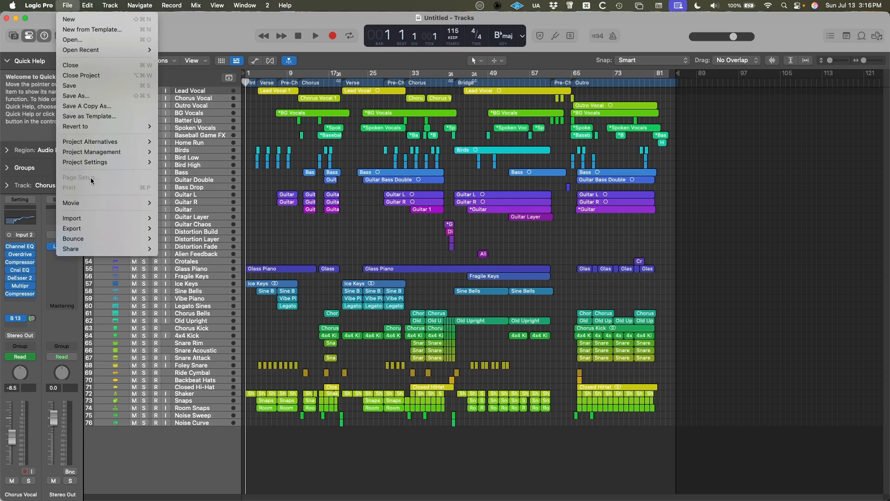
pyautogui.moveTo(83, 229)
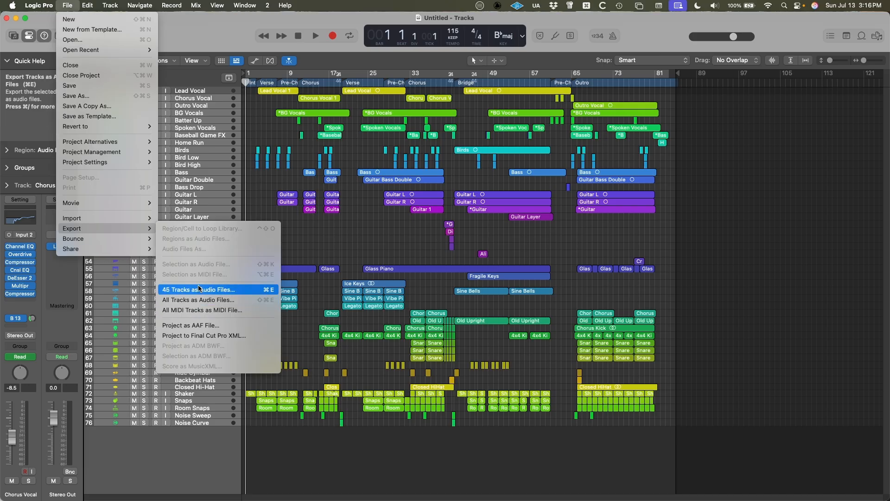
pyautogui.click(230, 293)
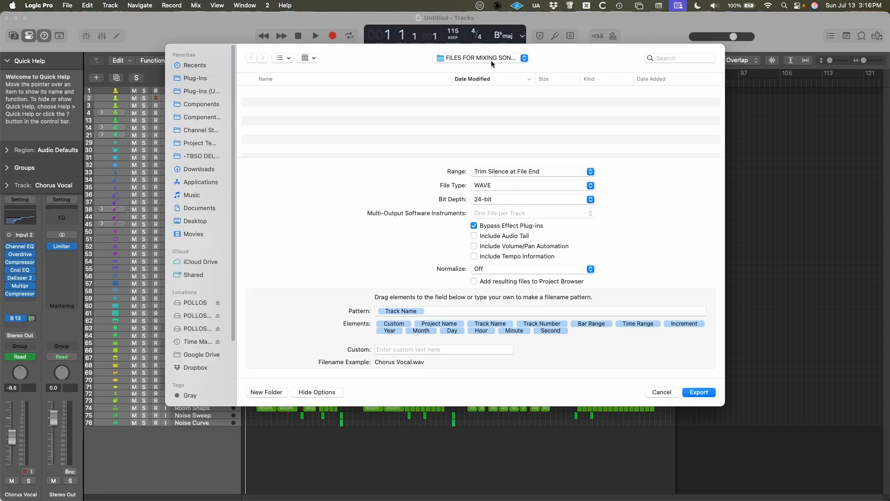
pyautogui.click(698, 393)
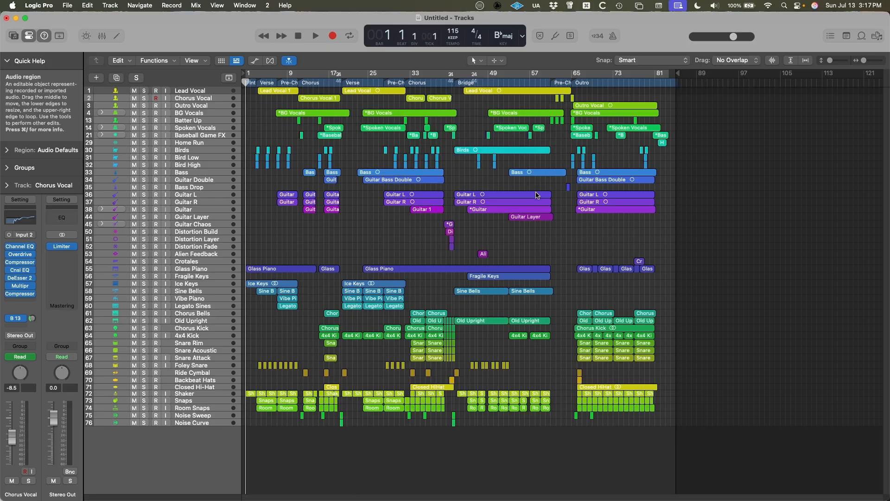
# Solo the Lead Vocal track, leaving cycle mode off.
pyautogui.click(202, 90)
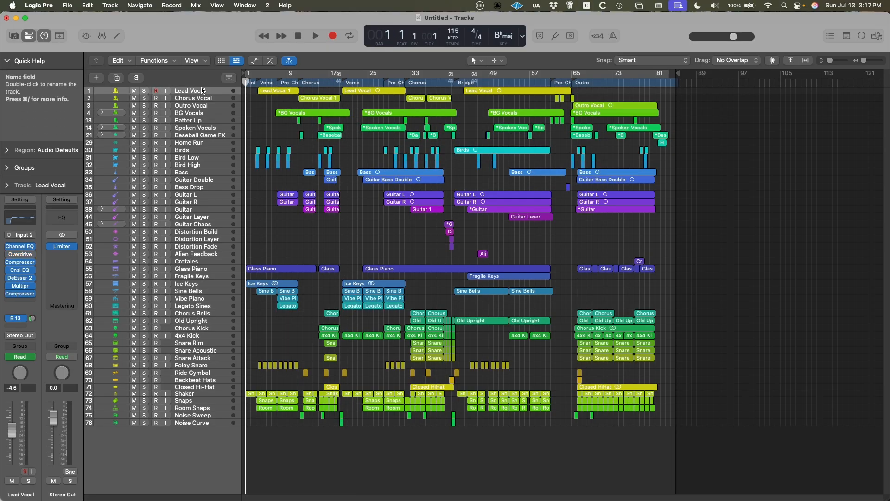
pyautogui.press('c')
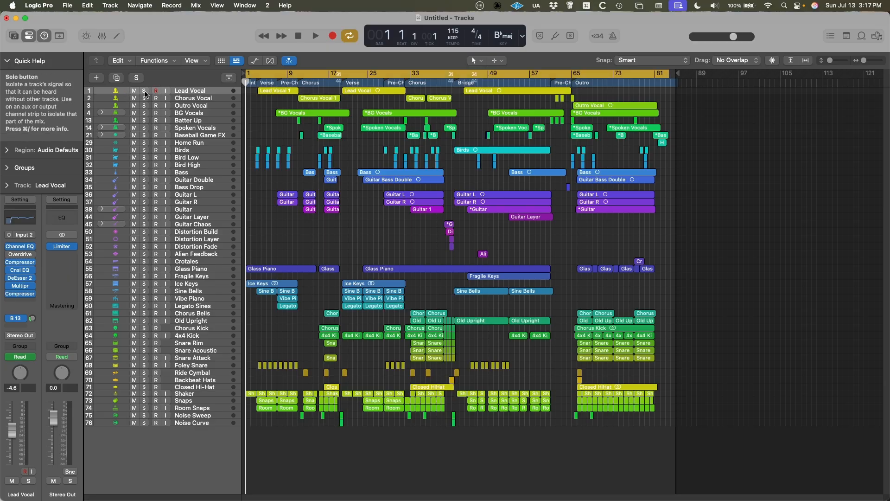
pyautogui.press('c')
pyautogui.press('x')
pyautogui.press('x')
pyautogui.press('c')
pyautogui.press('c')
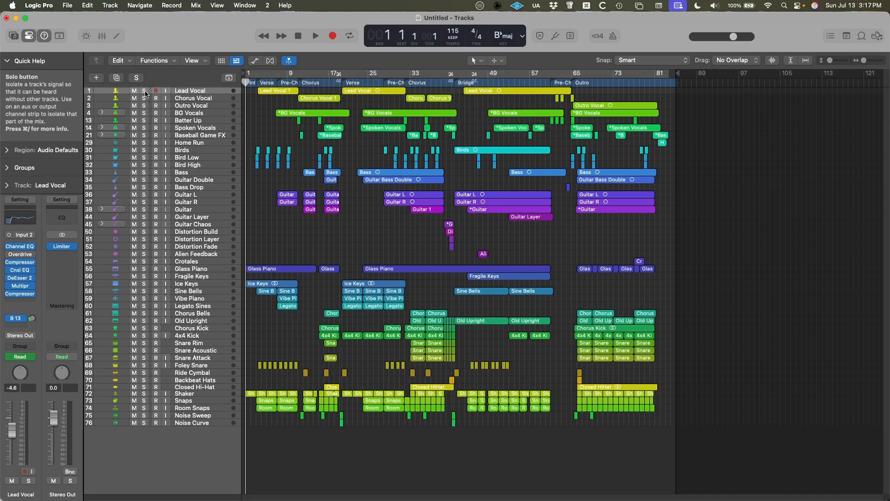
pyautogui.click(144, 91)
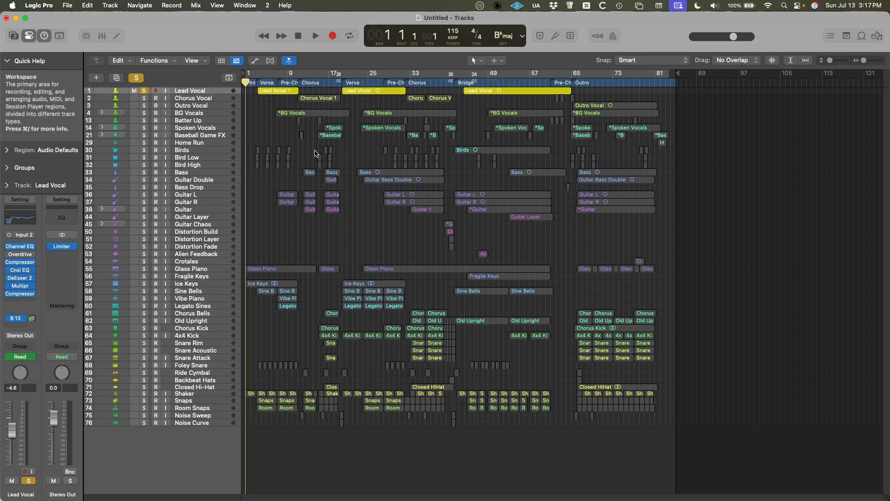
# Set up an uncompressed bounce of the soloed project as a 24-bit, 48 kHz interleaved WAVE with normalization off.
pyautogui.press('super+b')
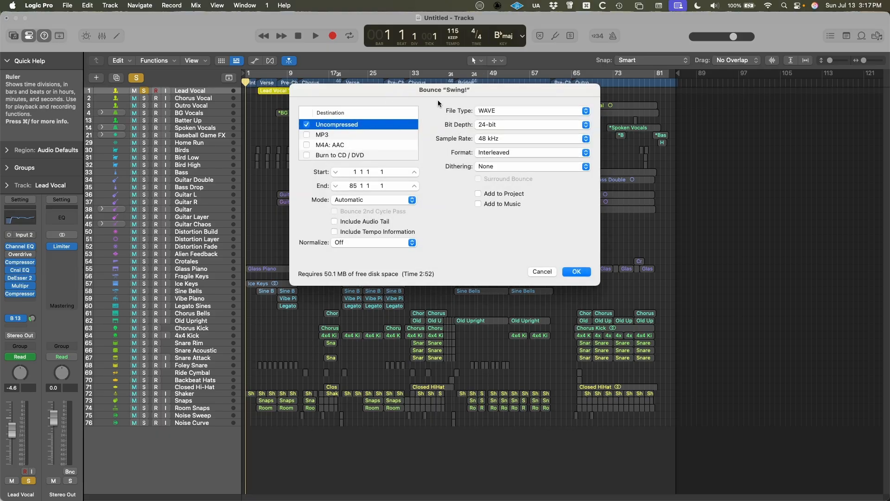
pyautogui.press('Escape')
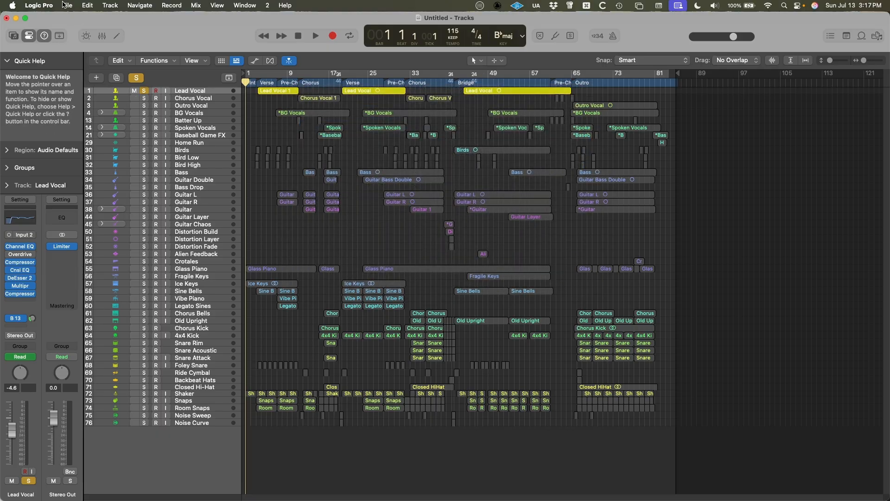
pyautogui.click(66, 5)
pyautogui.moveTo(101, 239)
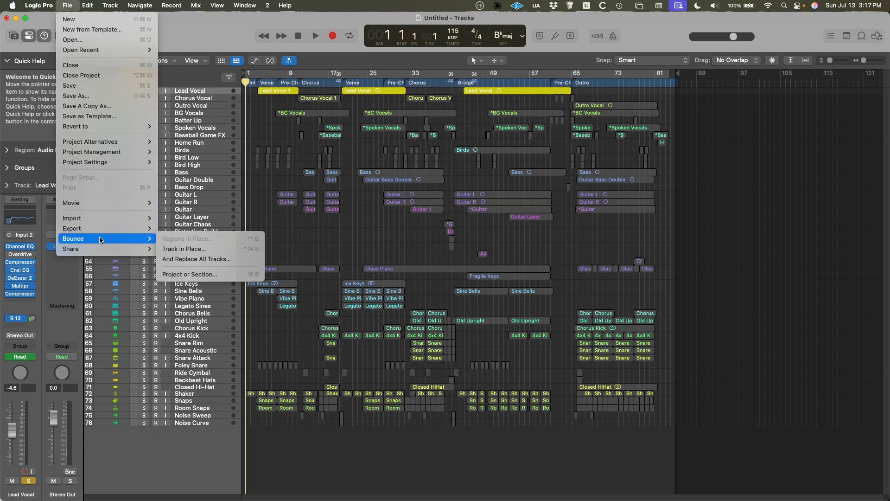
pyautogui.click(190, 274)
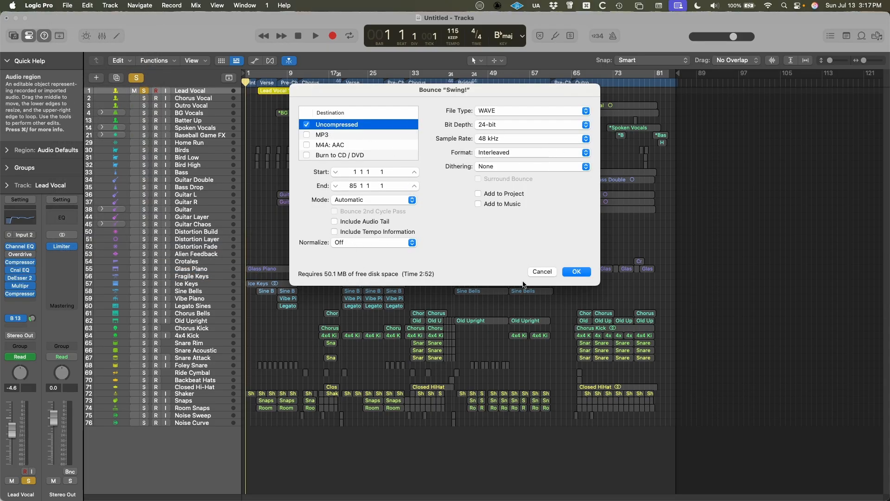
pyautogui.click(576, 271)
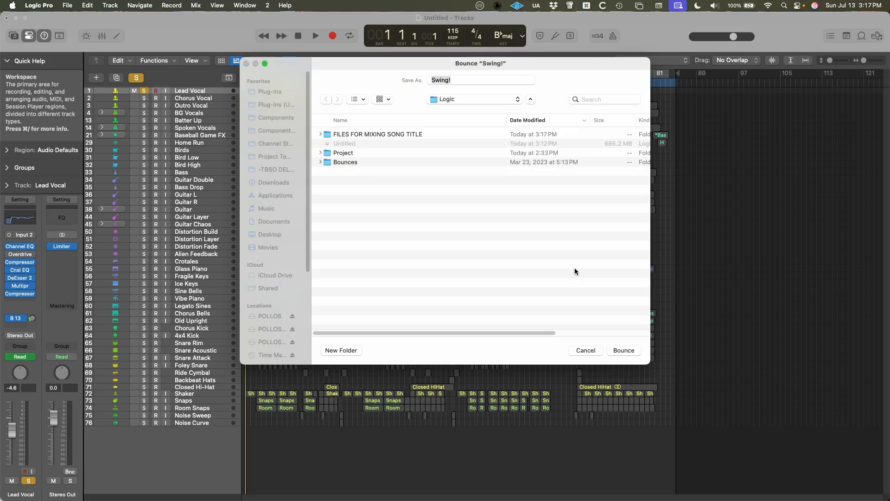
# Save the bounce as Lead Vocal PROCESSED in the FILES FOR MIXING SONG TITLE folder.
pyautogui.click(371, 134)
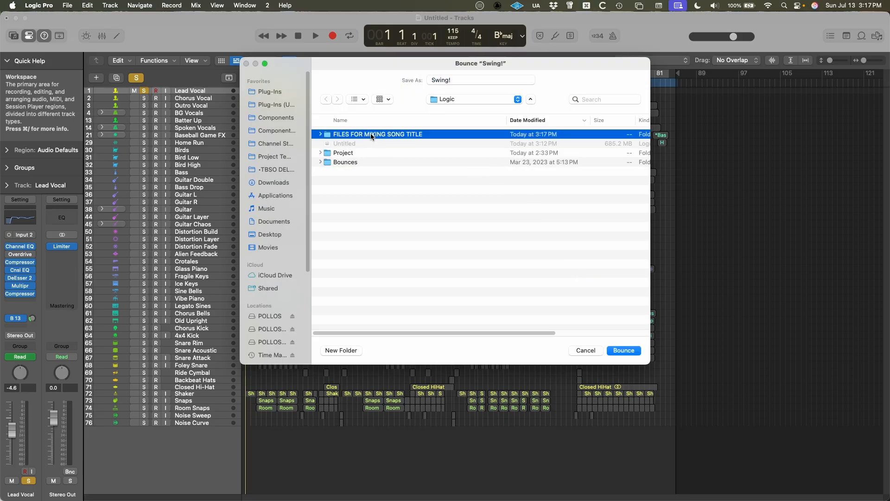
pyautogui.doubleClick(370, 134)
pyautogui.click(466, 80)
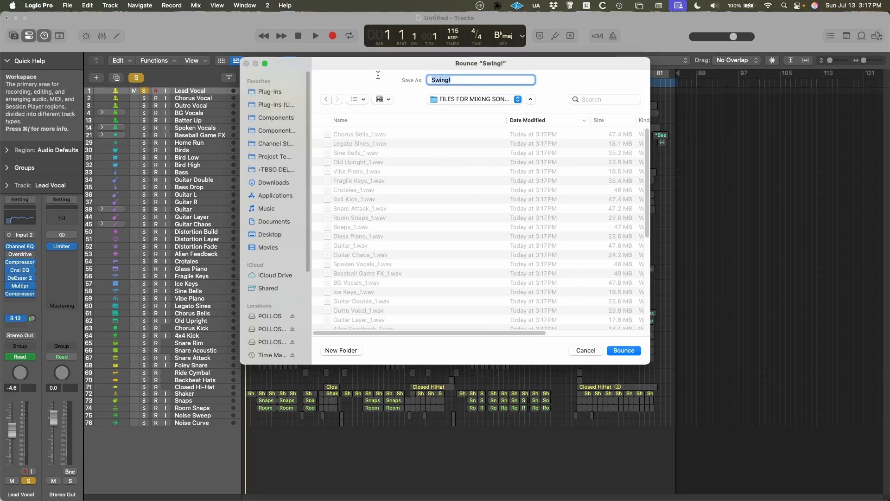
pyautogui.write('Lead Vocal Processed')
pyautogui.hotkey('alt', 'shift', 'Left')
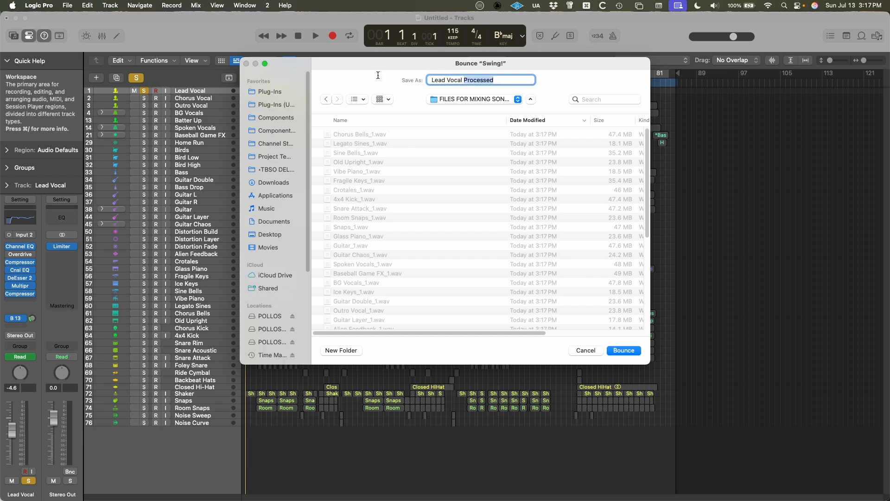
pyautogui.write('PROCEED')
pyautogui.write('SSED')
pyautogui.press('Return')
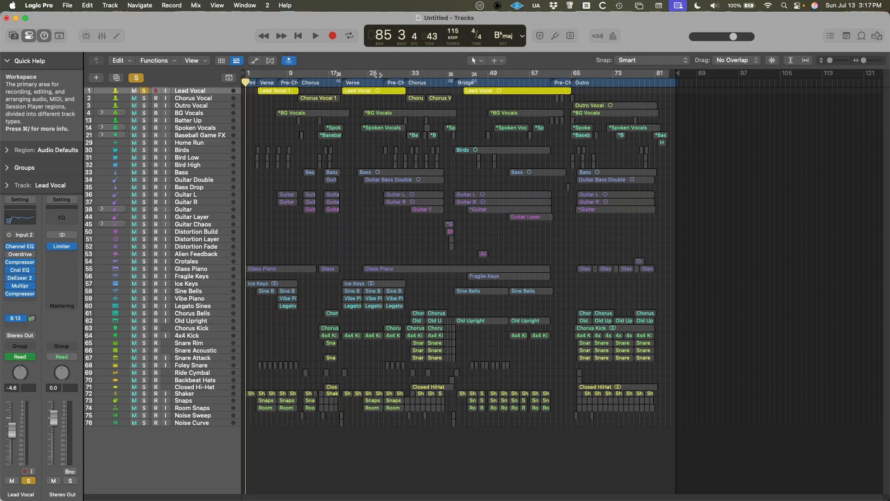
# Switch to Finder, open the FILES FOR MIXING SONG TITLE folder and look through the exported WAV files.
pyautogui.press('super+Tab')
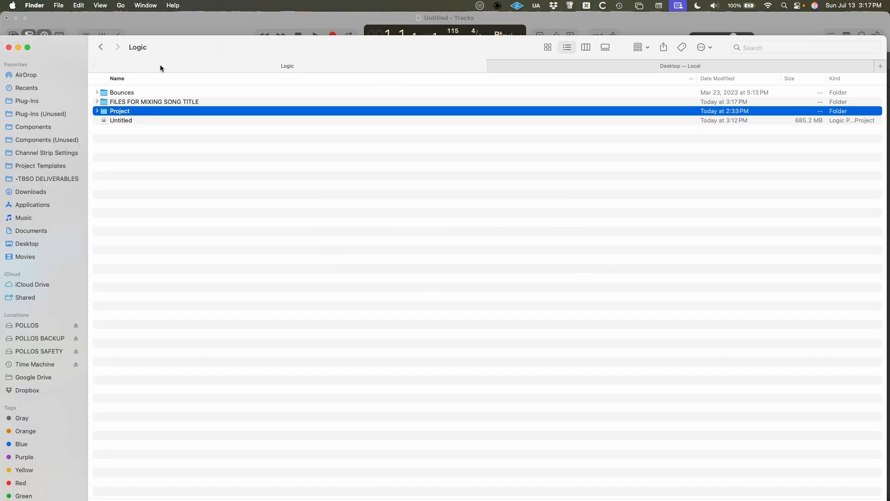
pyautogui.click(123, 103)
pyautogui.doubleClick(124, 103)
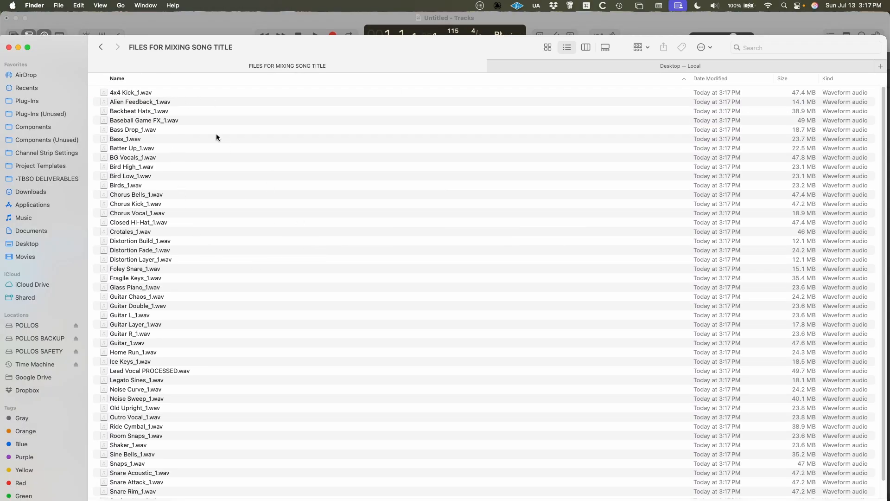
pyautogui.scroll(-2, 255, 311)
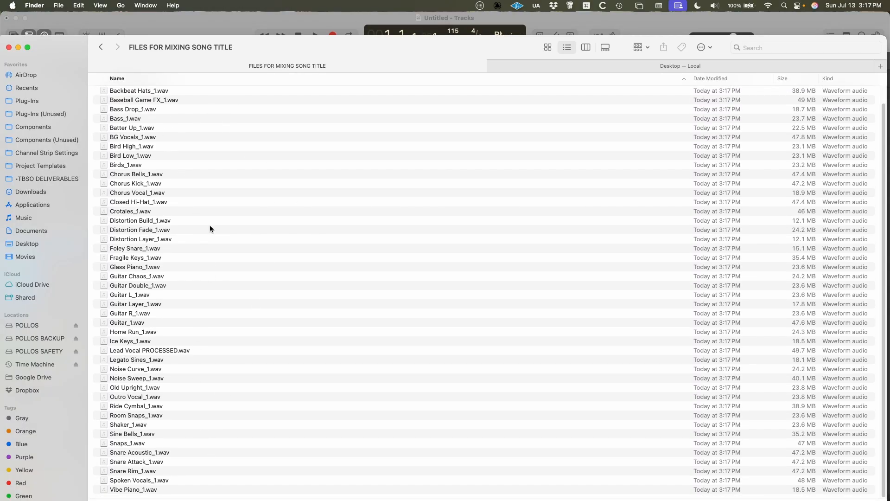
pyautogui.scroll(2, 199, 353)
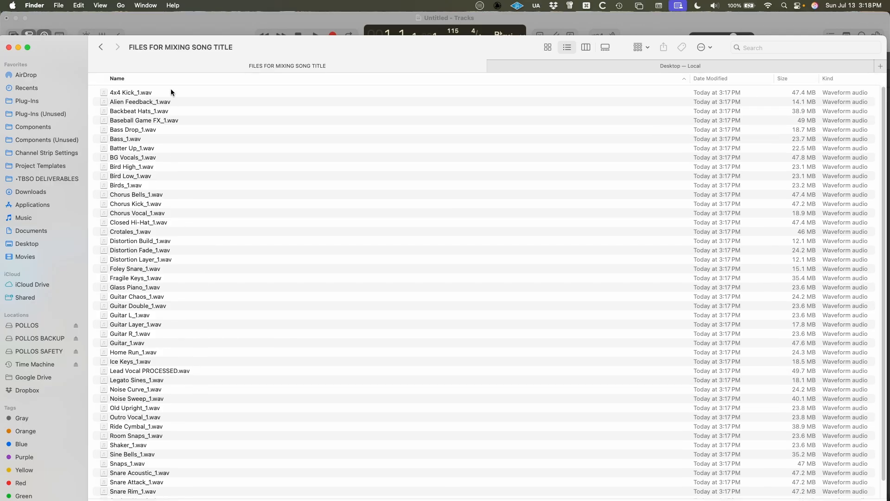
# Return to Logic Pro, clear the solo and bounce the full mix as ROUGH MIX into the FILES FOR MIXING SONG TITLE folder.
pyautogui.press('super+Tab')
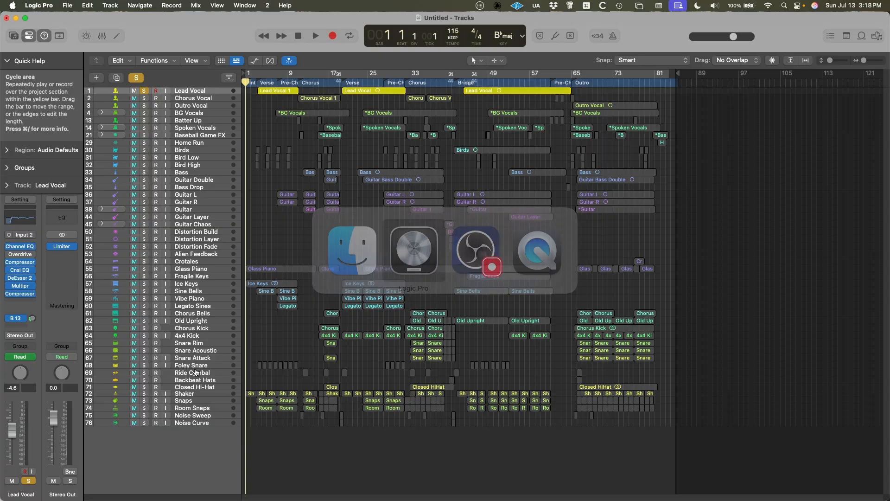
pyautogui.click(135, 78)
pyautogui.press('super+b')
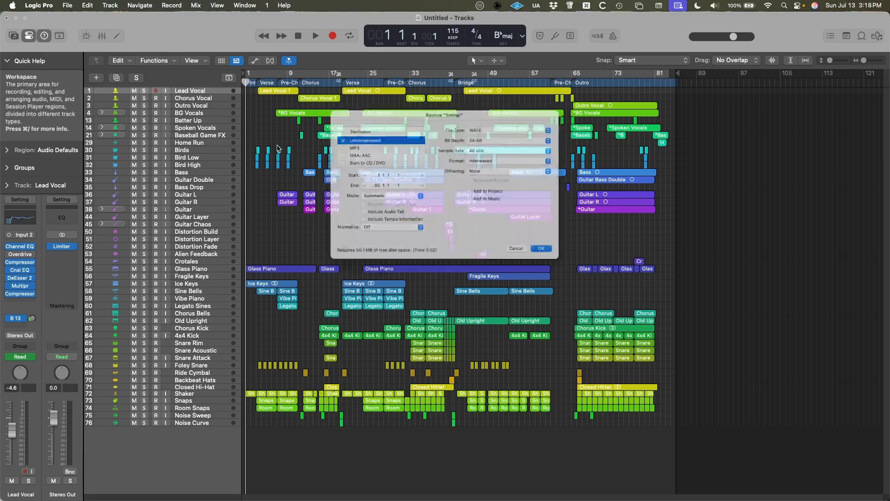
pyautogui.press('Return')
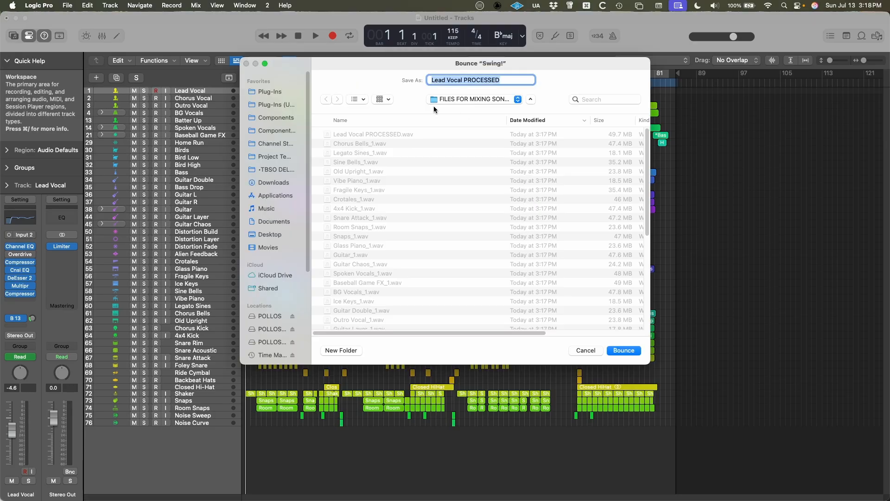
pyautogui.write('ROUGH MIX')
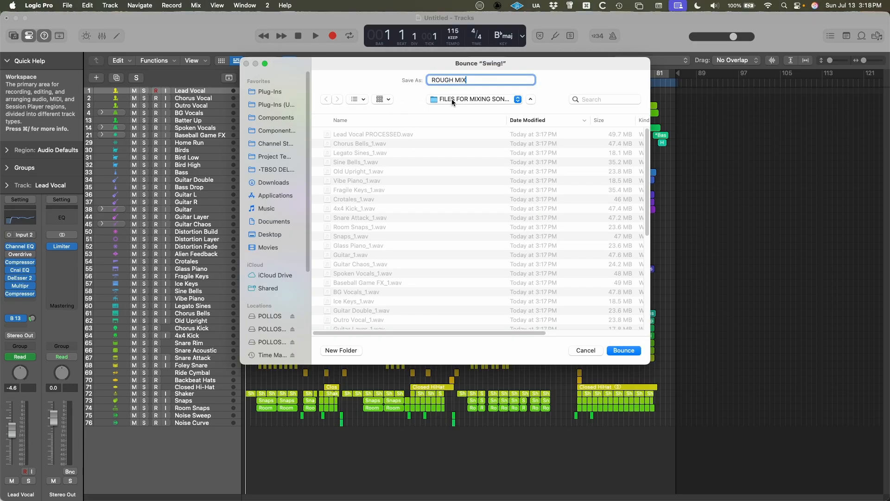
pyautogui.press('Return')
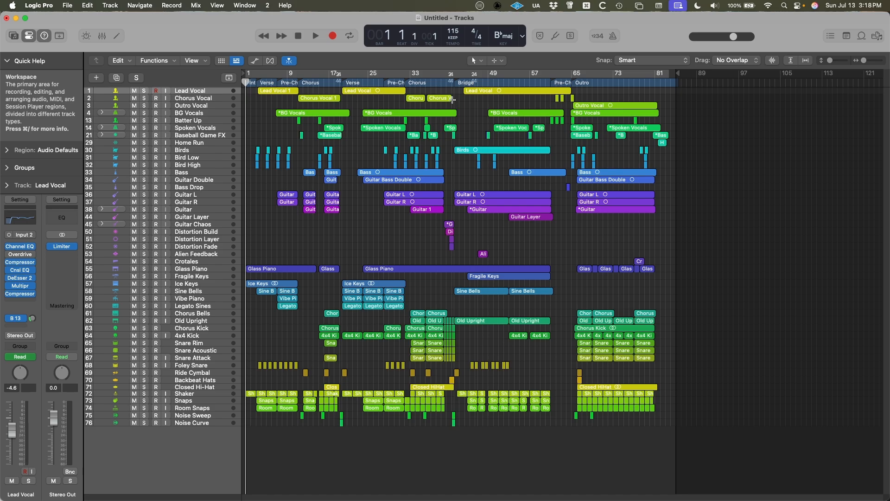
# Close the song project and create a new project from a template.
pyautogui.press('super+w')
pyautogui.click(439, 211)
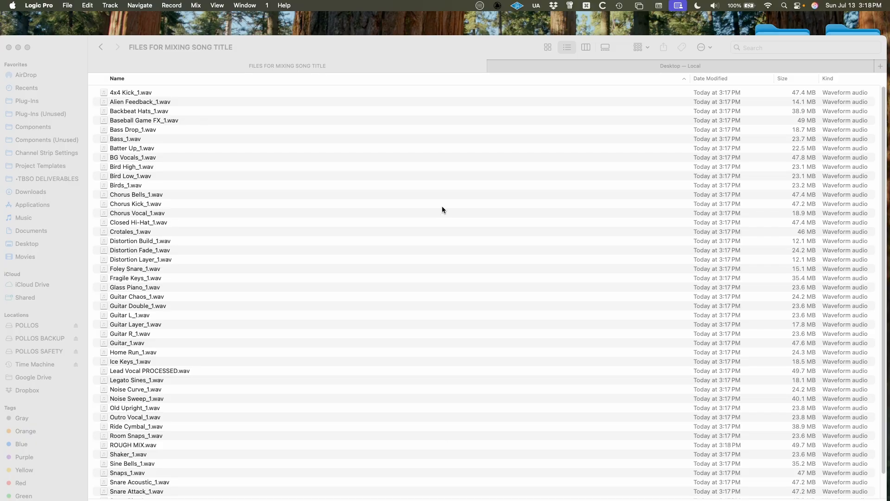
pyautogui.click(248, 161)
pyautogui.click(241, 175)
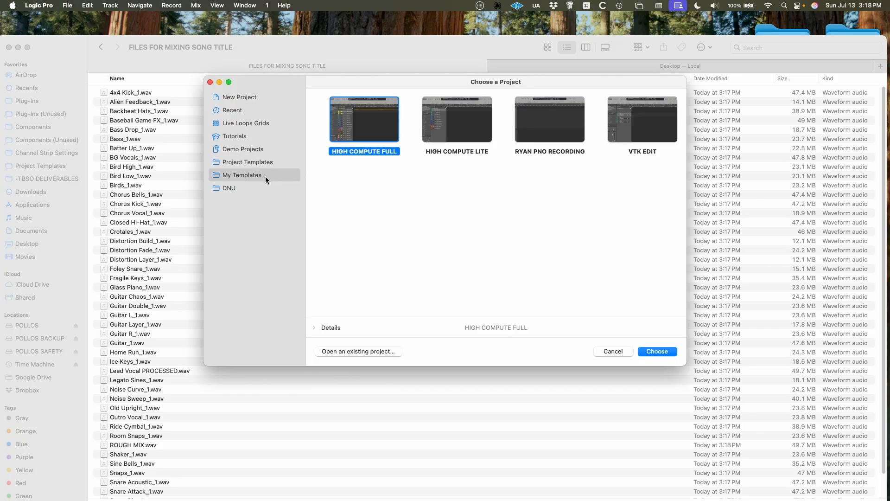
pyautogui.doubleClick(376, 140)
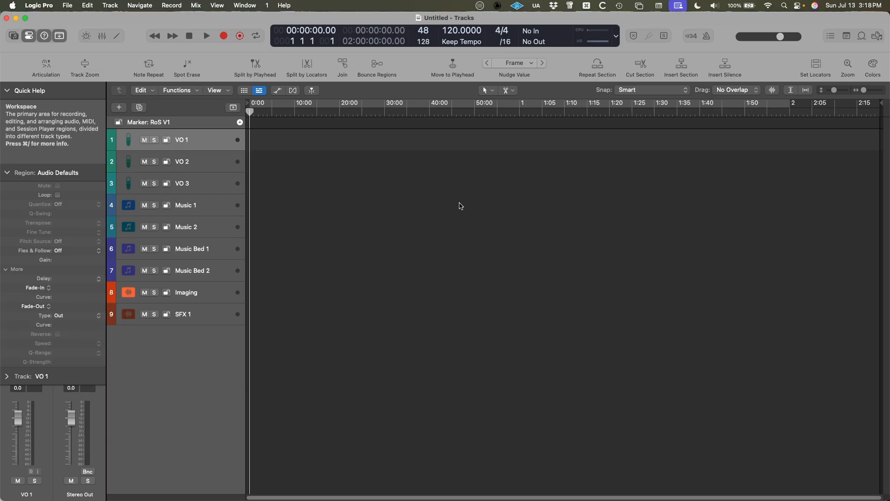
# Delete the unused template tracks and import all WAV files from the FILES FOR MIXING SONG TITLE folder in Finder as new Logic Pro tracks.
pyautogui.press('super+Tab')
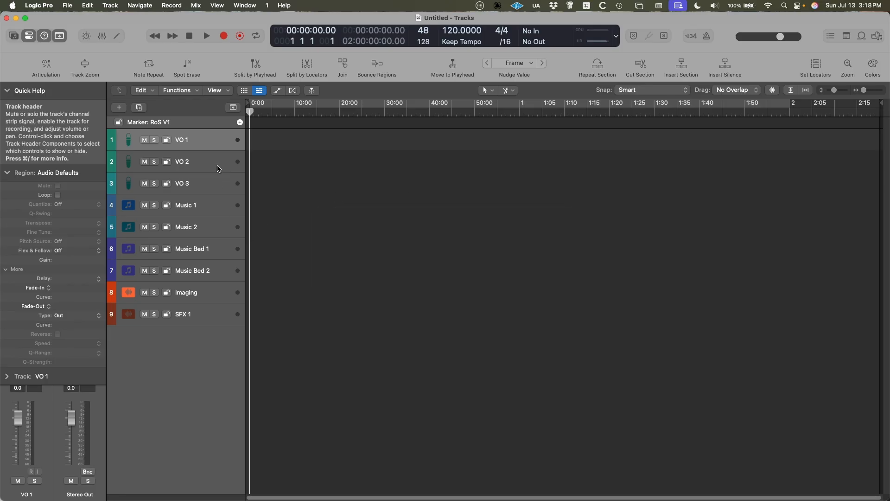
pyautogui.press('super+shift+BackSpace')
pyautogui.press('super+Tab')
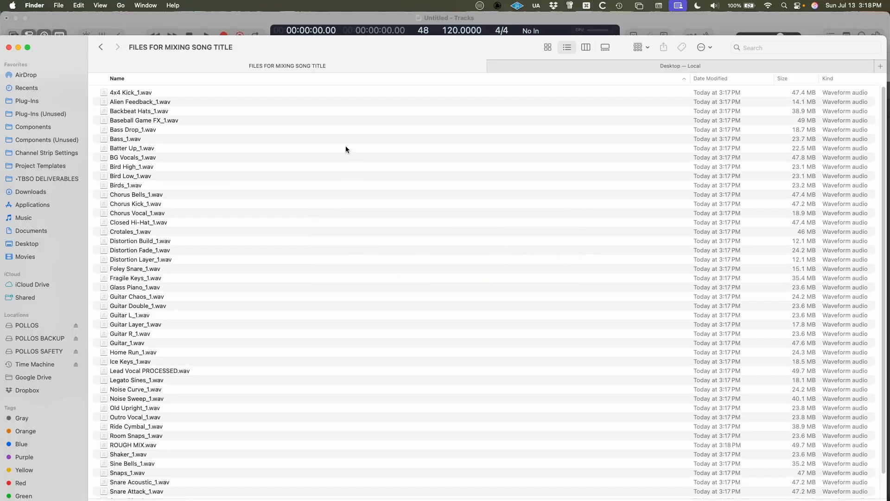
pyautogui.click(200, 185)
pyautogui.press('super+a')
pyautogui.moveTo(66, 50); pyautogui.dragTo(490, 86)
pyautogui.moveTo(555, 133); pyautogui.dragTo(247, 165)
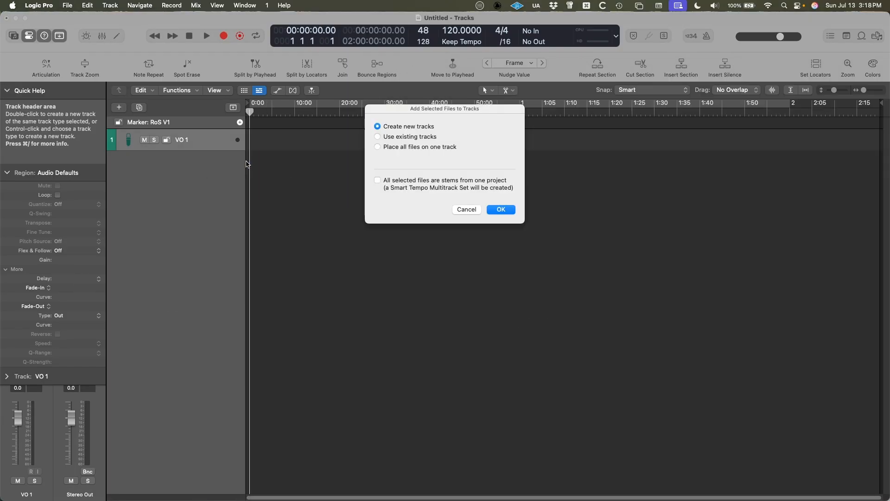
pyautogui.click(500, 210)
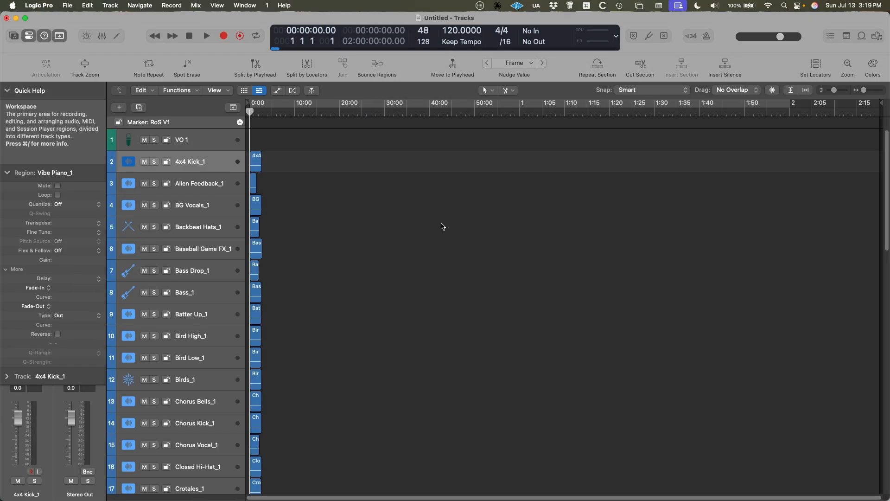
# Move the ROUGH MIX track to the top of the track list and remove the leftover VO 1 track.
pyautogui.press('super+Right')
pyautogui.press('super+Right')
pyautogui.press('super+Right')
pyautogui.press('super+Right')
pyautogui.press('super+Right')
pyautogui.press('super+Right')
pyautogui.press('super+Right')
pyautogui.press('super+Right')
pyautogui.press('super+Right')
pyautogui.press('super+Right')
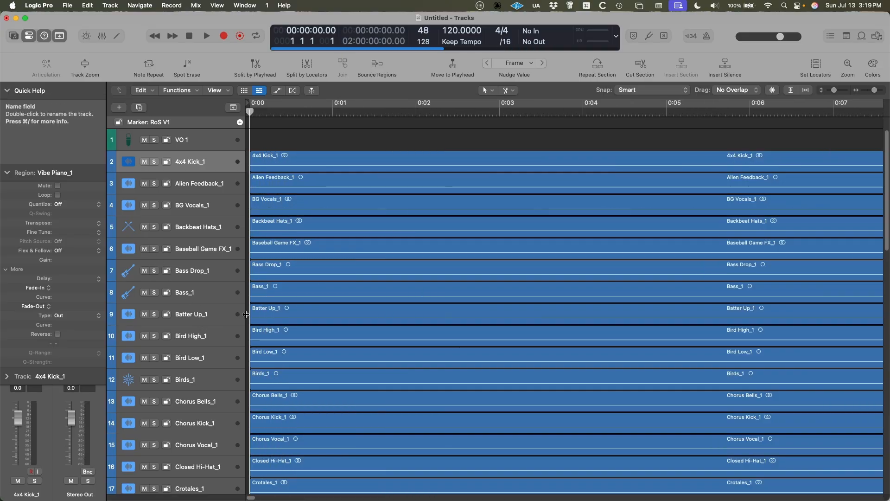
pyautogui.scroll(-20, 208, 351)
pyautogui.scroll(-6, 196, 344)
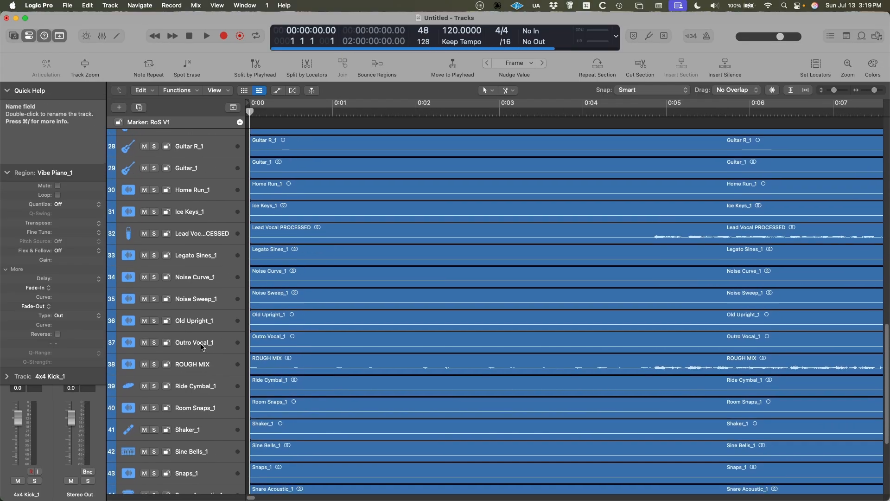
pyautogui.moveTo(197, 309); pyautogui.dragTo(194, 171)
pyautogui.press('super+Down')
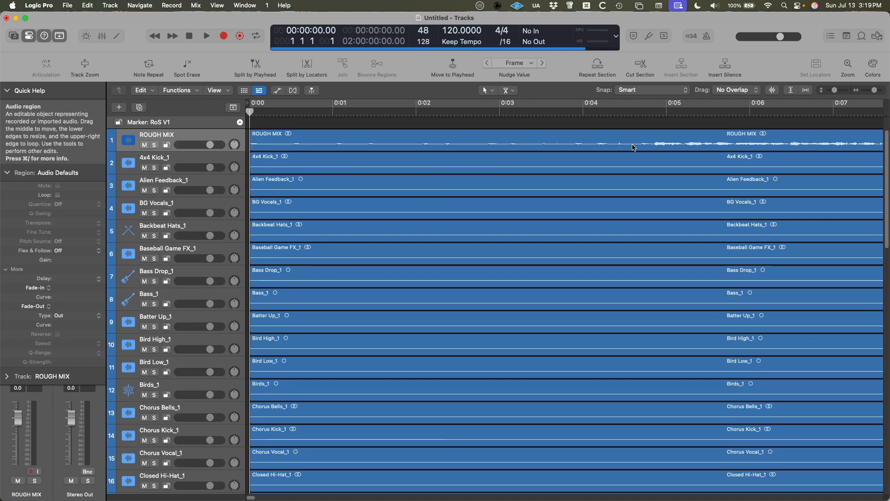
# Color the ROUGH MIX region magenta.
pyautogui.click(617, 143)
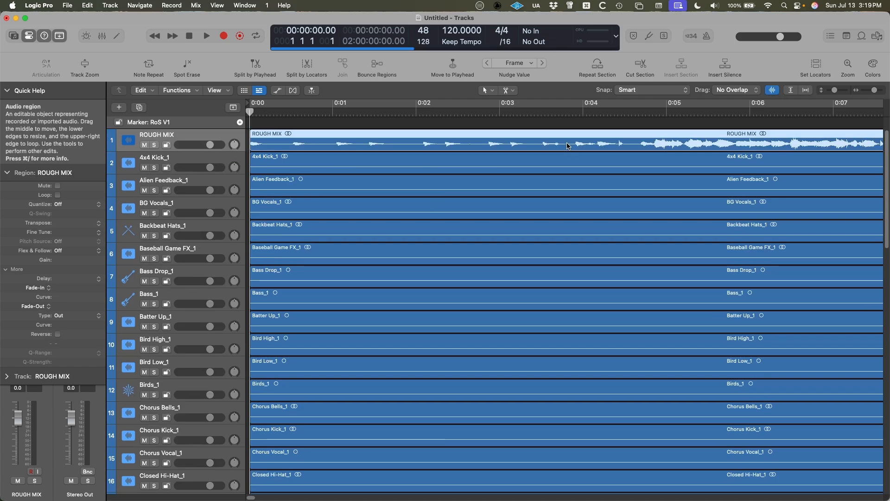
pyautogui.hotkey('alt', 'c')
pyautogui.click(325, 465)
pyautogui.hotkey('alt', 'c')
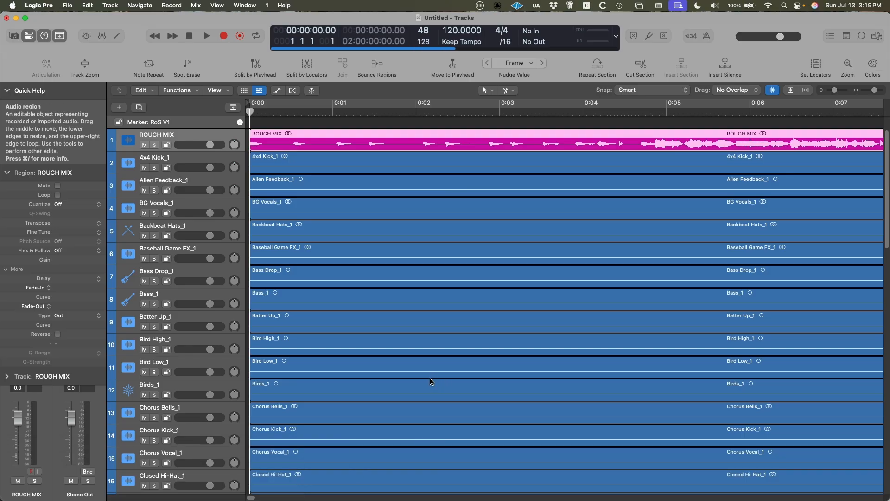
# Examine the imported regions across all tracks, checking that each starts at the beginning and contains the expected audio.
pyautogui.scroll(5, 349, 268)
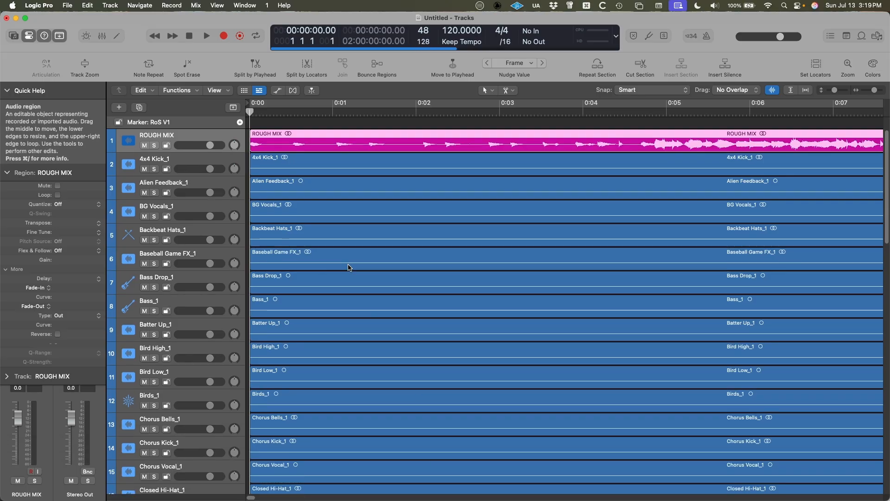
pyautogui.scroll(-10, 418, 303)
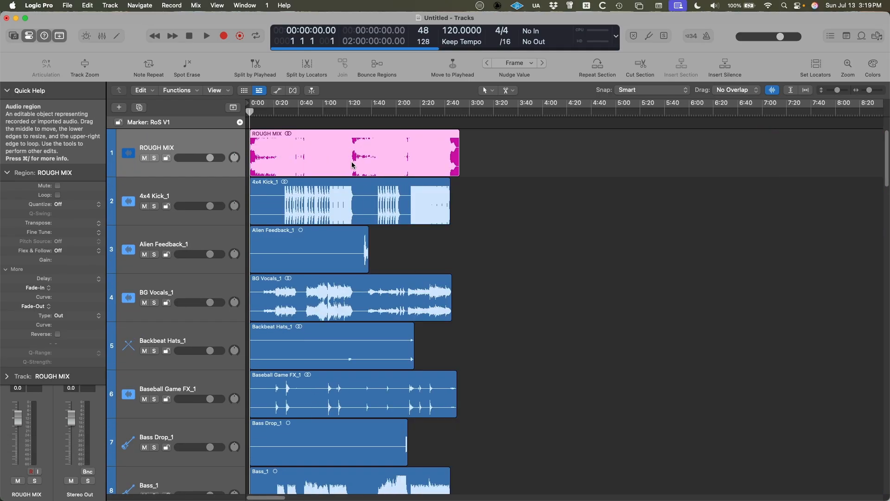
pyautogui.scroll(-3, 368, 185)
pyautogui.scroll(-20, 369, 186)
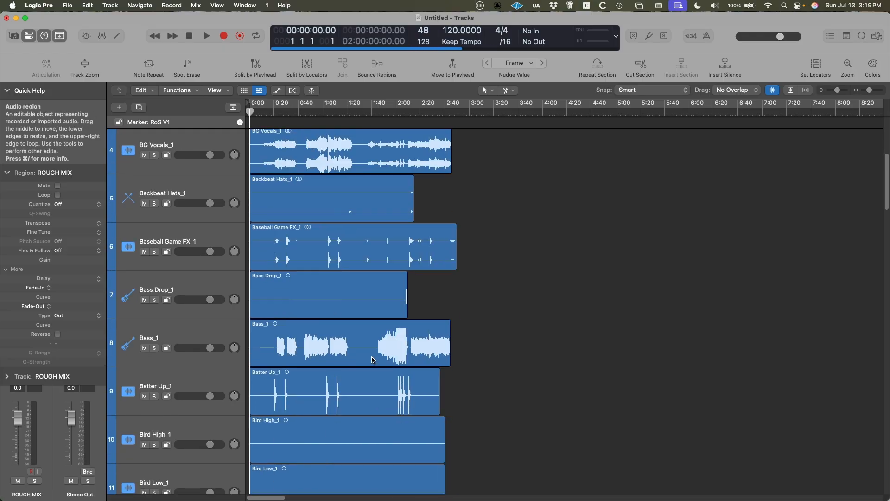
pyautogui.scroll(-20, 364, 417)
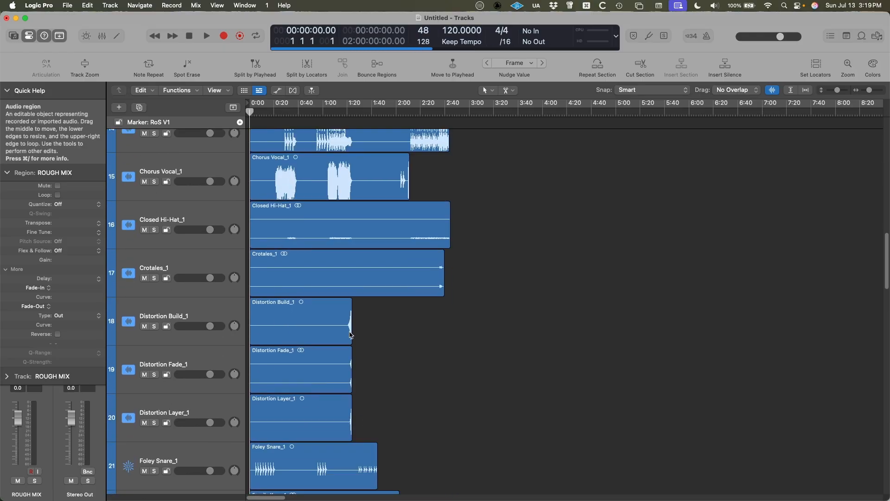
pyautogui.scroll(-20, 331, 406)
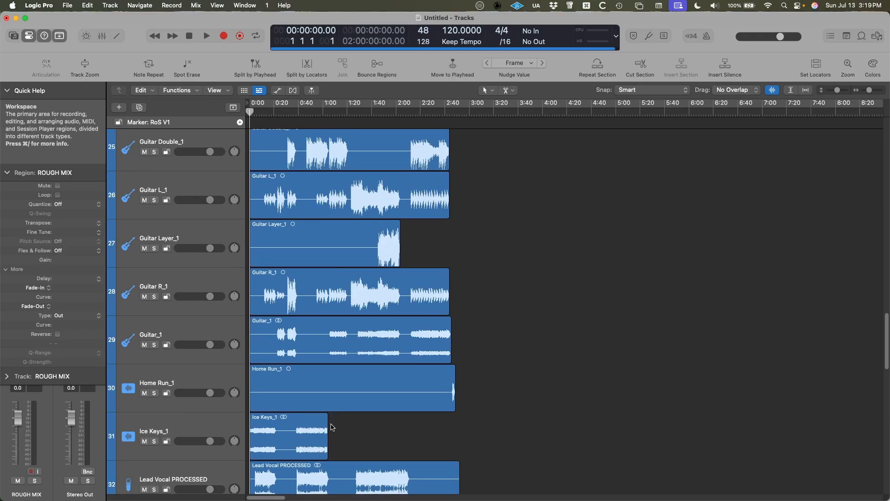
pyautogui.scroll(5, 346, 309)
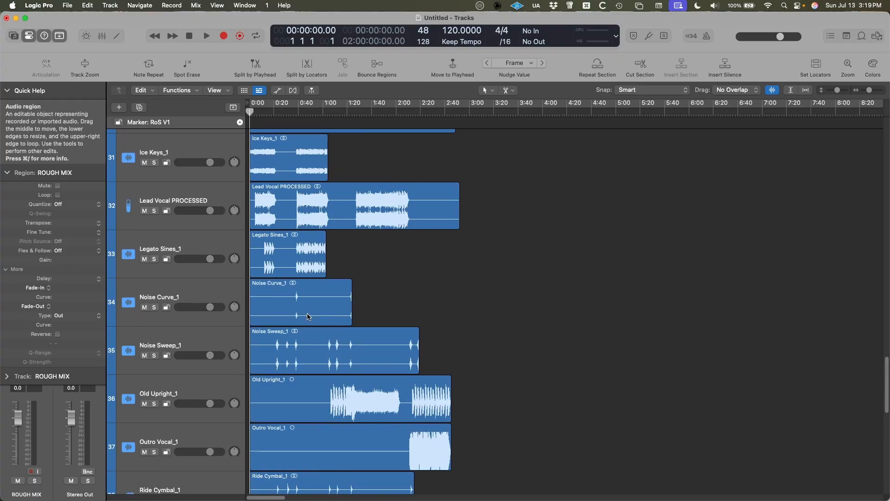
pyautogui.scroll(-15, 308, 316)
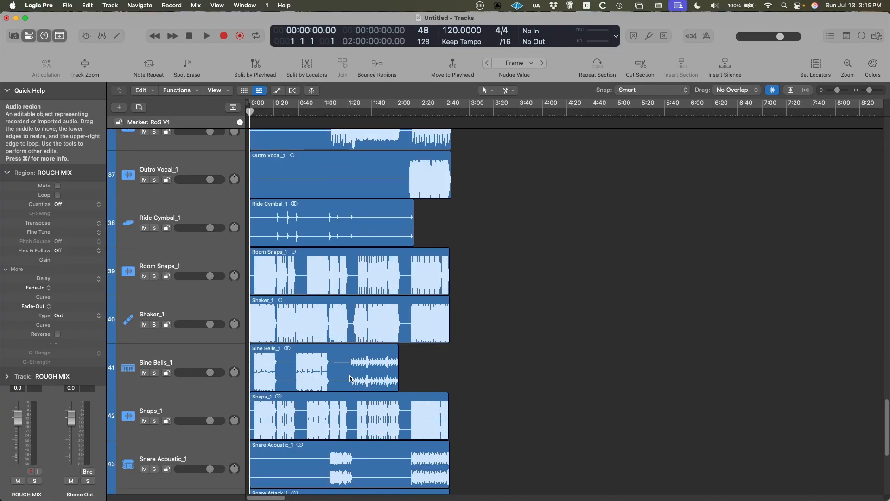
pyautogui.scroll(20, 345, 338)
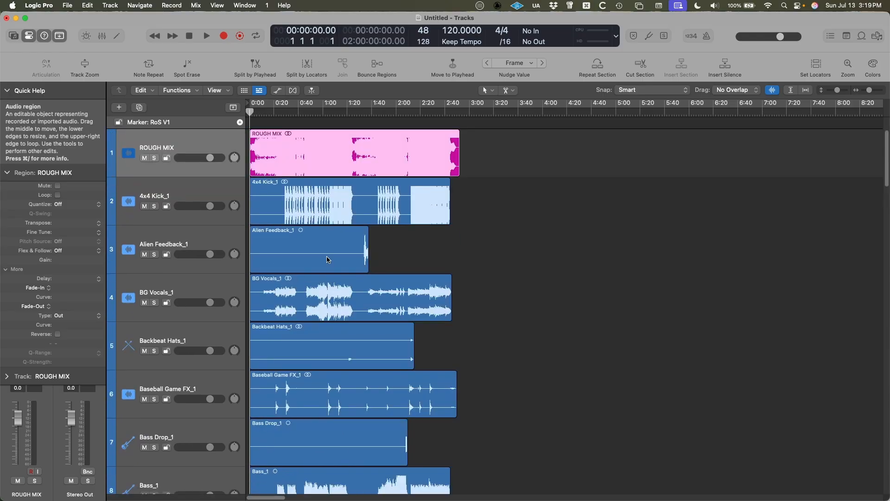
# Close the untitled check project without saving it and return to the Finder window.
pyautogui.press('super+w')
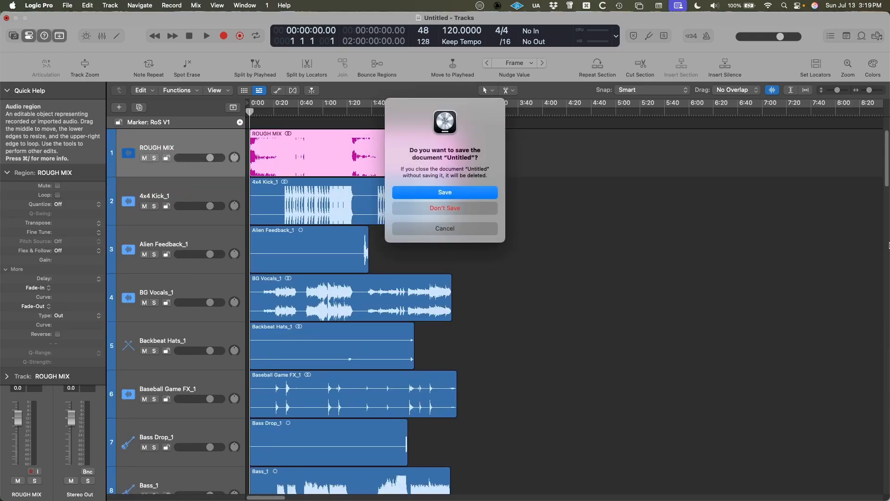
pyautogui.click(472, 211)
pyautogui.moveTo(608, 89); pyautogui.dragTo(198, 45)
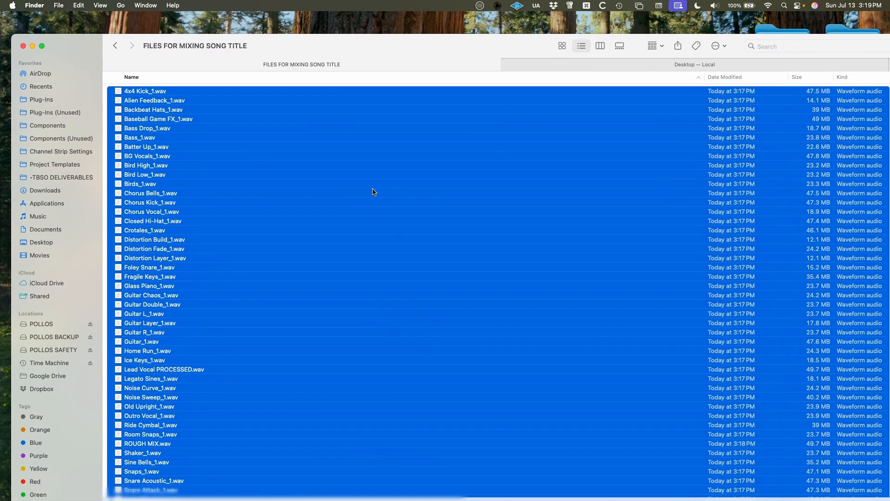
# Go up to the Logic folder, open FILES FOR MIXING SONG TITLE and look through its WAV files.
pyautogui.press('super+Up')
pyautogui.click(235, 156)
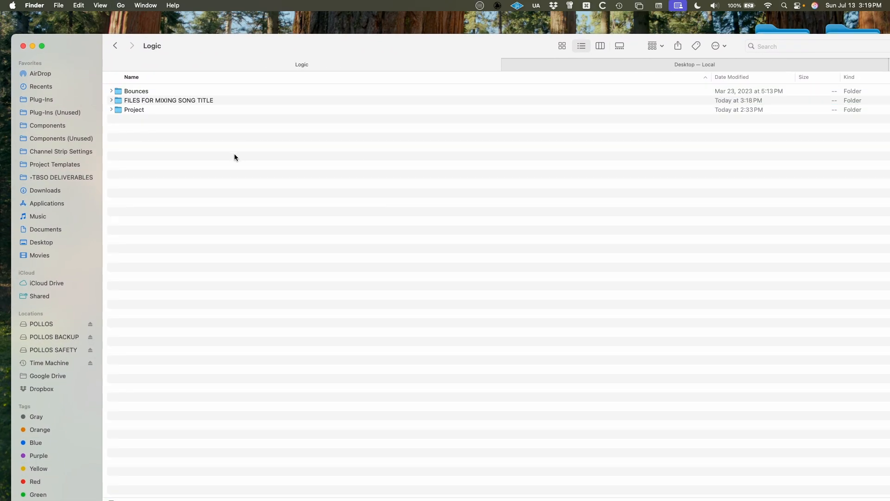
pyautogui.click(202, 102)
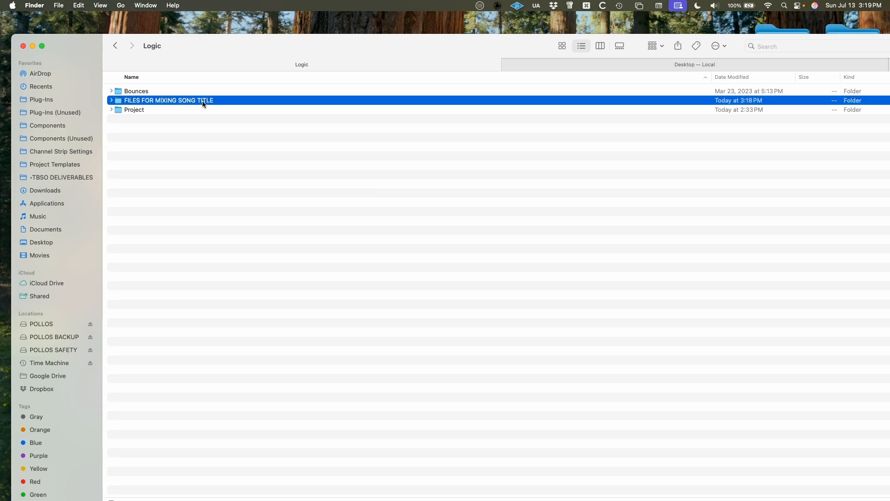
pyautogui.rightClick(202, 101)
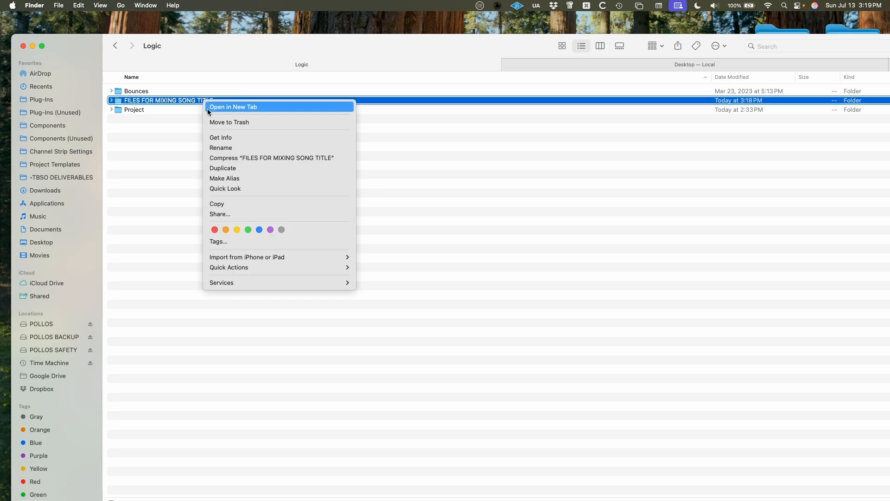
pyautogui.click(168, 100)
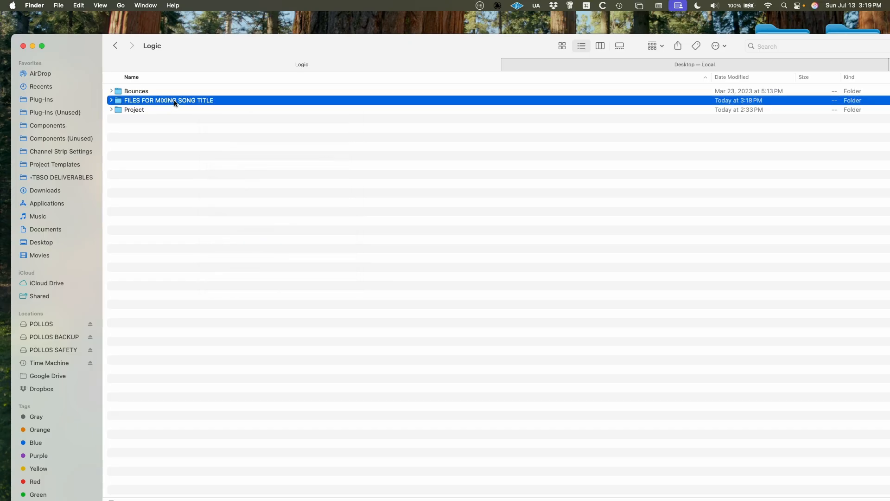
pyautogui.doubleClick(173, 101)
pyautogui.scroll(-2, 235, 389)
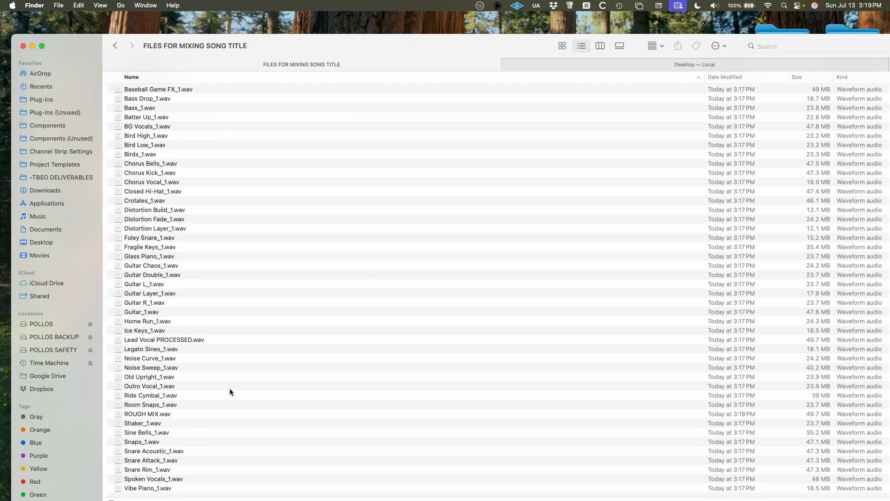
# Compress the FILES FOR MIXING SONG TITLE folder into a ZIP archive and select both the folder and the archive.
pyautogui.press('super+Up')
pyautogui.rightClick(176, 100)
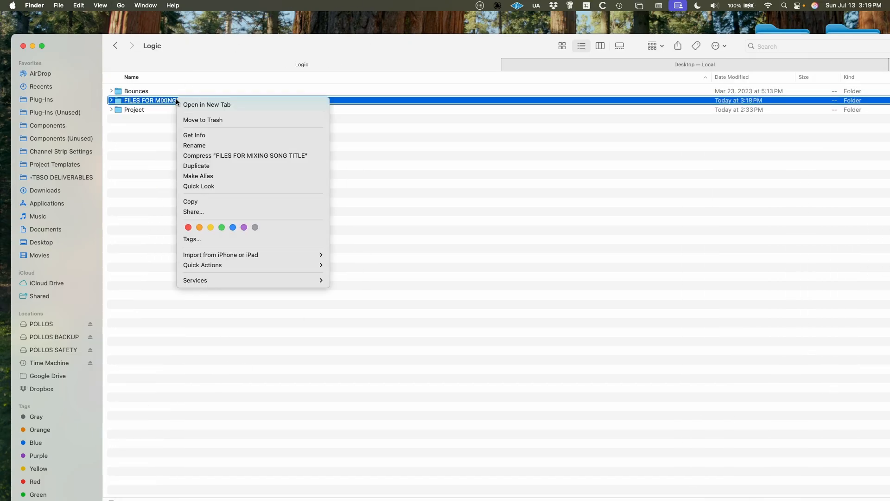
pyautogui.click(207, 157)
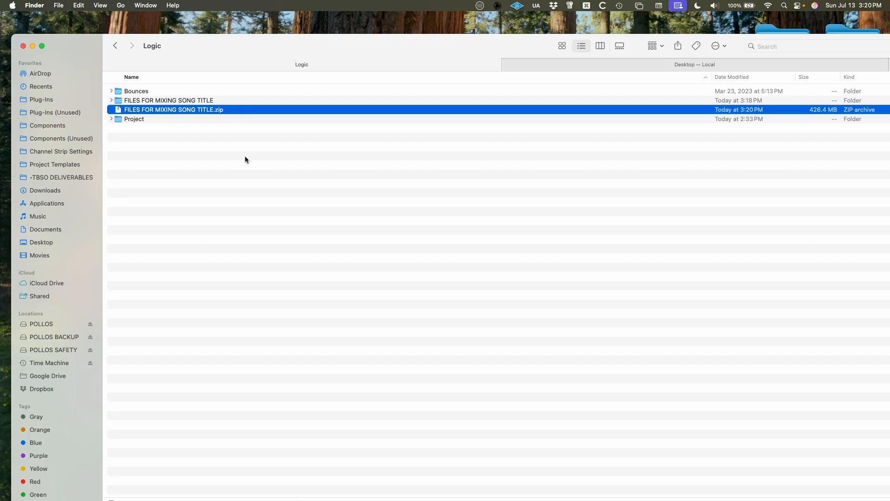
pyautogui.hotkey('shift', 'Up')
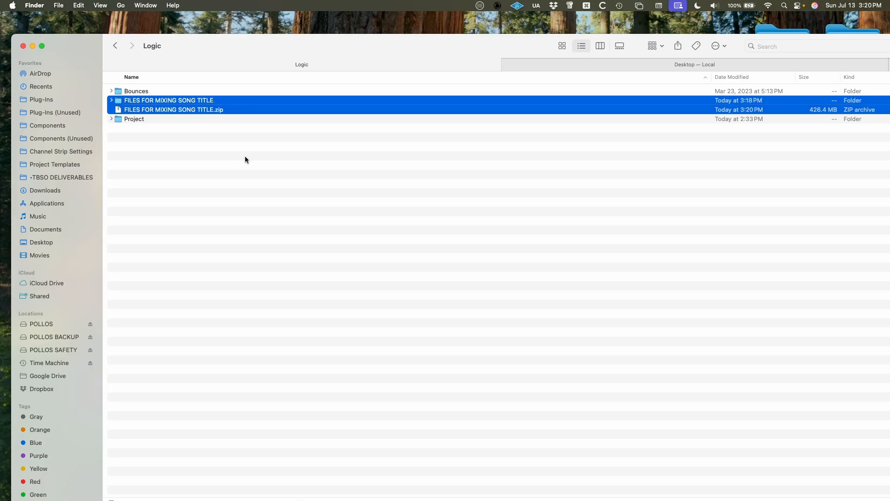